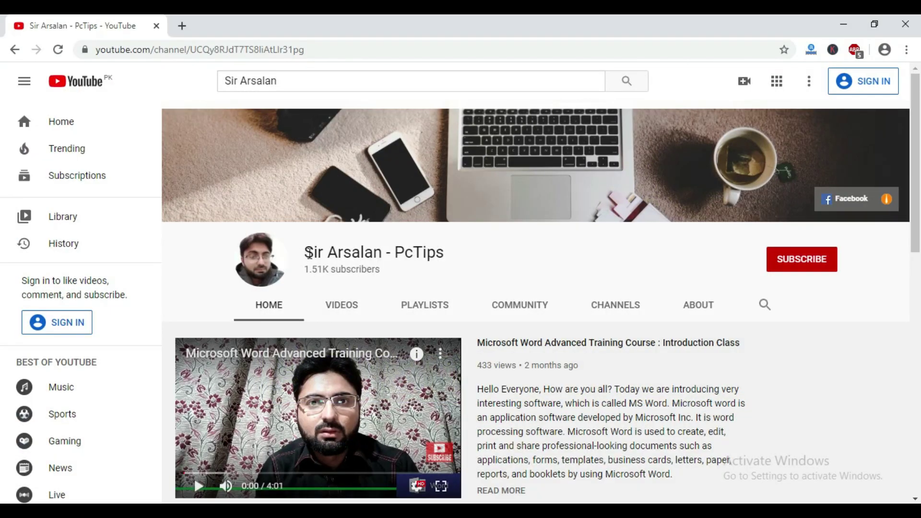
Step: Search YouTube for the tutorial channel
left_click_drag(309, 253, 460, 251)
left_click(463, 251)
left_click(759, 259)
left_click(624, 80)
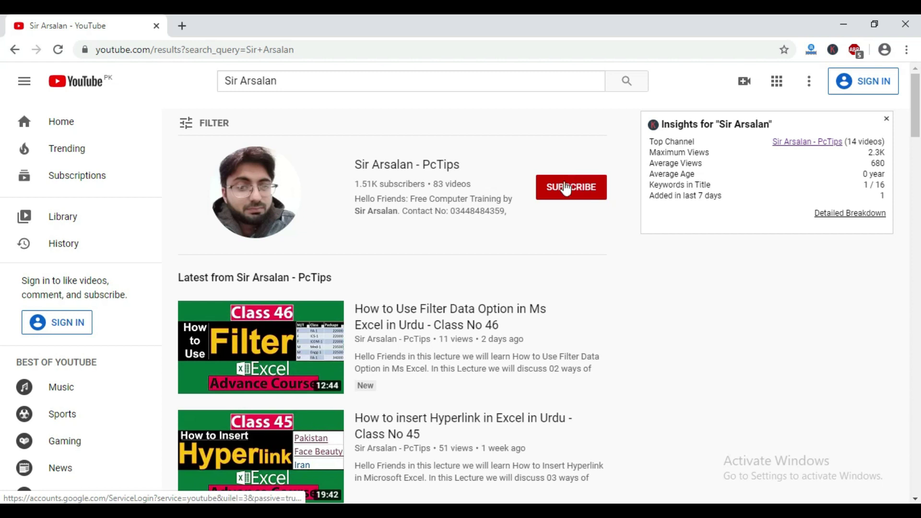
Step: Open the channel's page, pause its trailer, and close the browser window
left_click(396, 170)
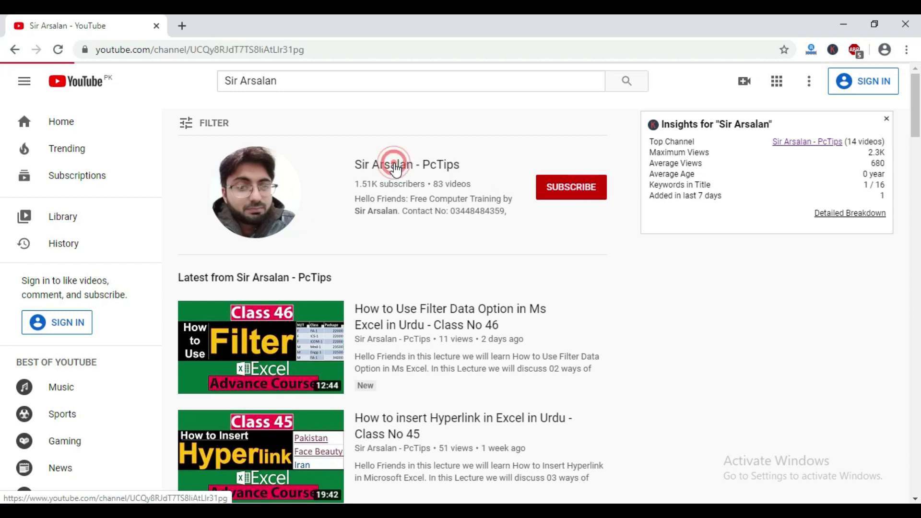
left_click(199, 485)
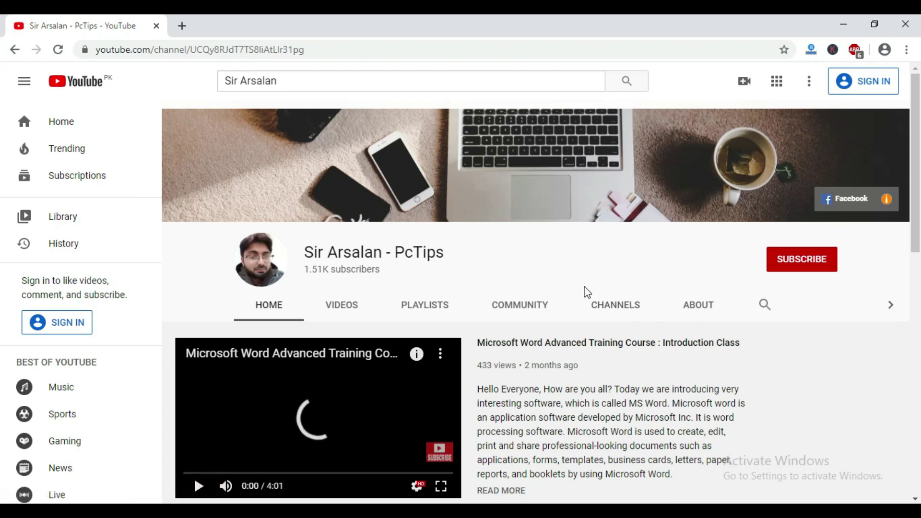
left_click(907, 22)
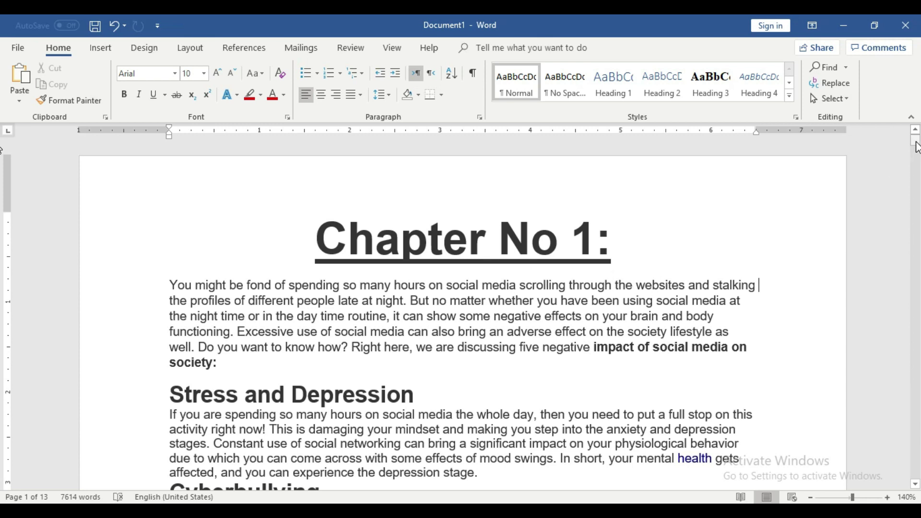
scroll(748, 270, "down", 3)
scroll(748, 270, "down", 7)
scroll(748, 270, "down", 4)
scroll(749, 270, "down", 5)
scroll(748, 270, "down", 5)
scroll(748, 270, "up", 10)
scroll(748, 270, "down", 6)
scroll(748, 270, "down", 6)
scroll(747, 269, "down", 5)
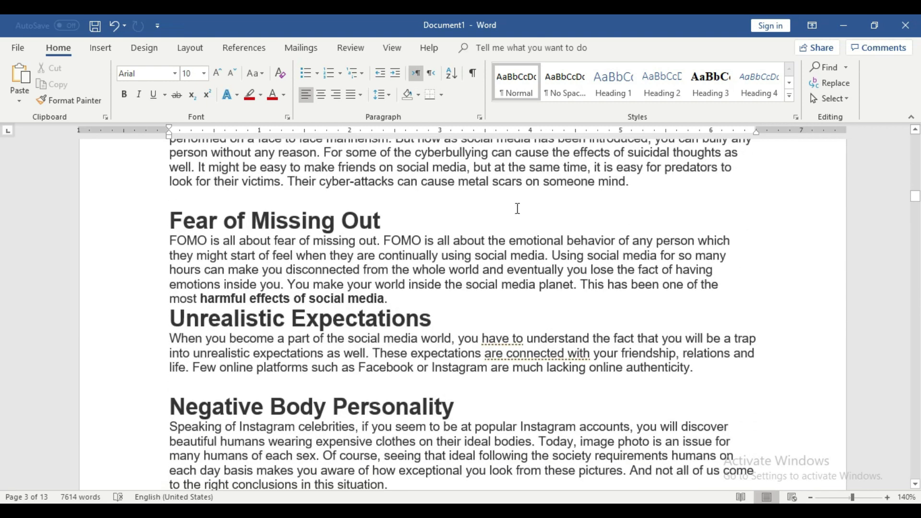
scroll(558, 291, "up", 5)
scroll(561, 294, "down", 3)
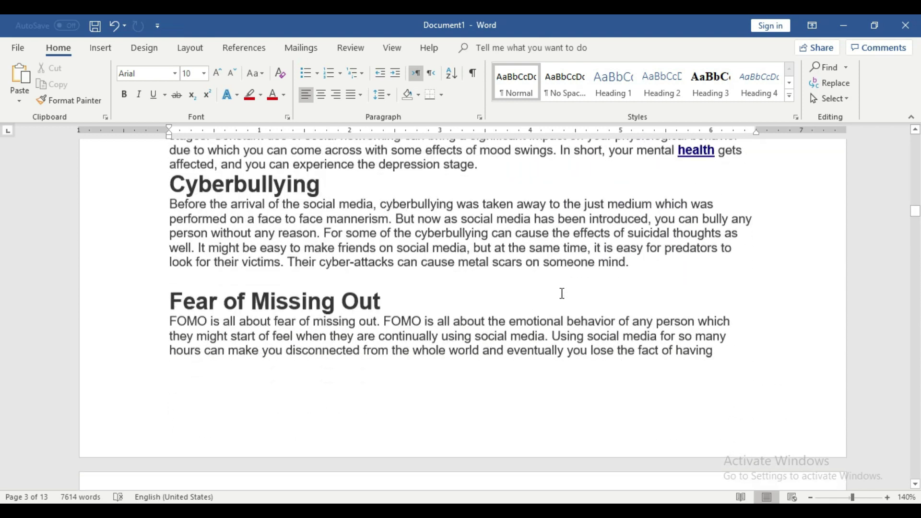
scroll(571, 296, "down", 2)
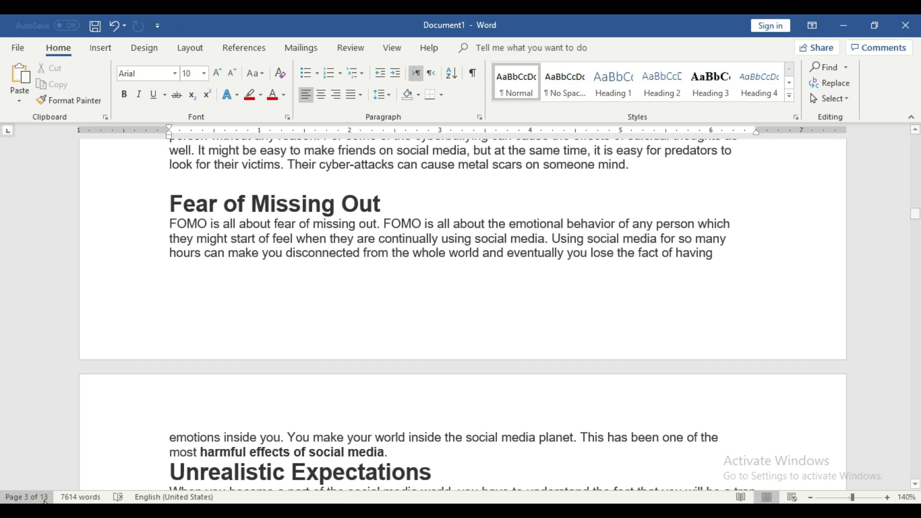
double_click(365, 326)
scroll(816, 164, "up", 5)
left_click_drag(915, 231, 917, 137)
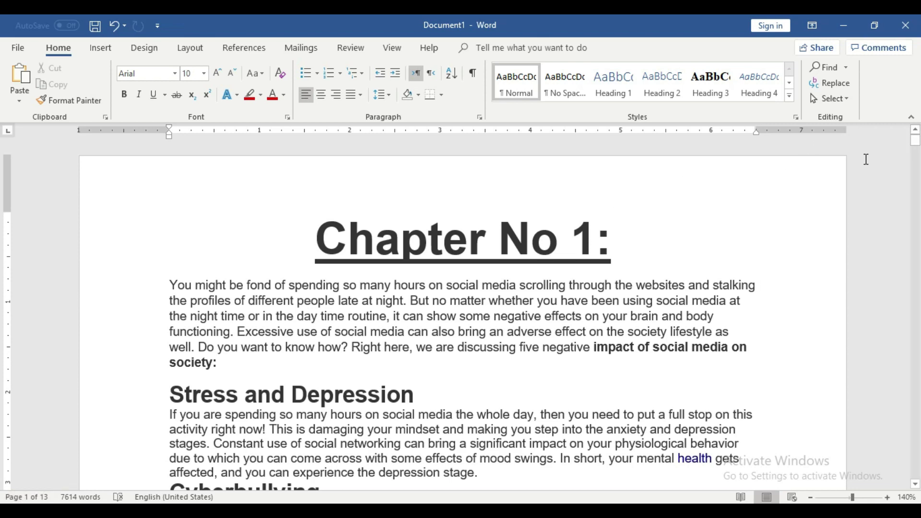
mouse_move(915, 143)
left_mouse_down()
mouse_move(882, 415)
mouse_move(888, 469)
left_mouse_up()
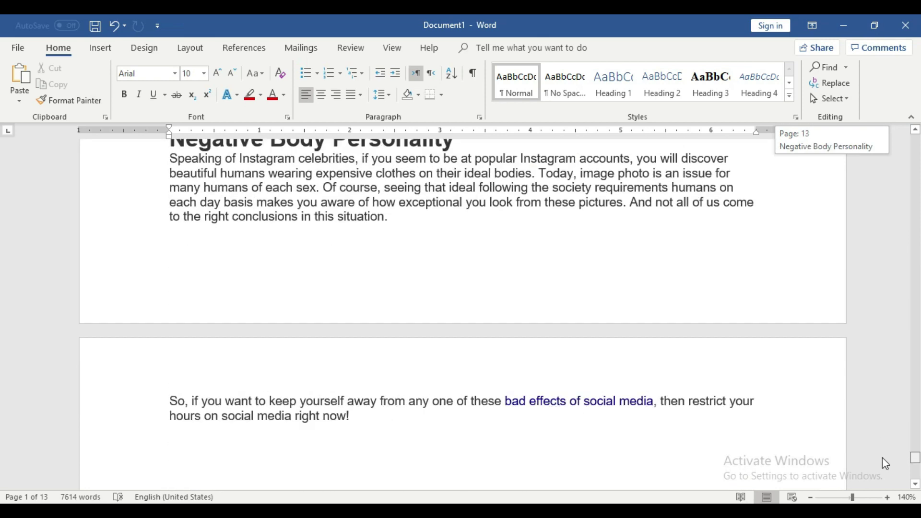
left_click_drag(915, 463, 914, 140)
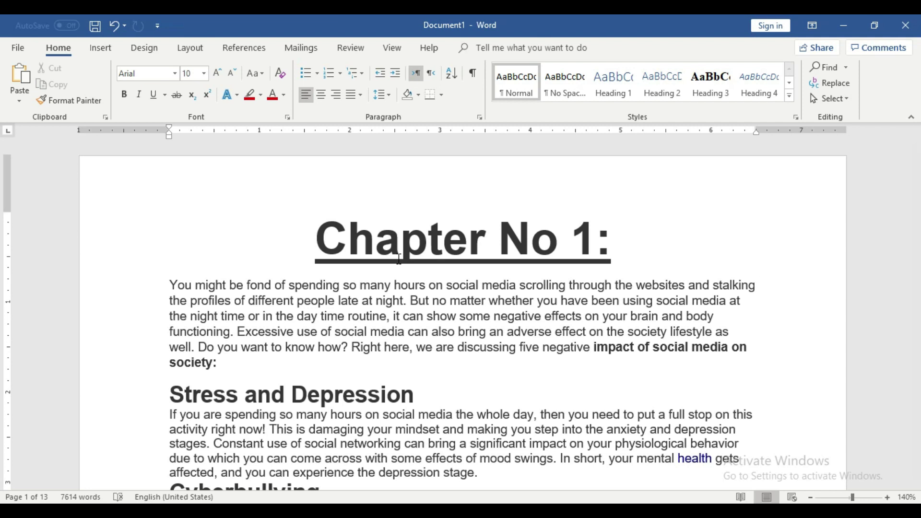
Step: Insert a Plain Number 1 page number at the top left of each page's header
left_click(184, 177)
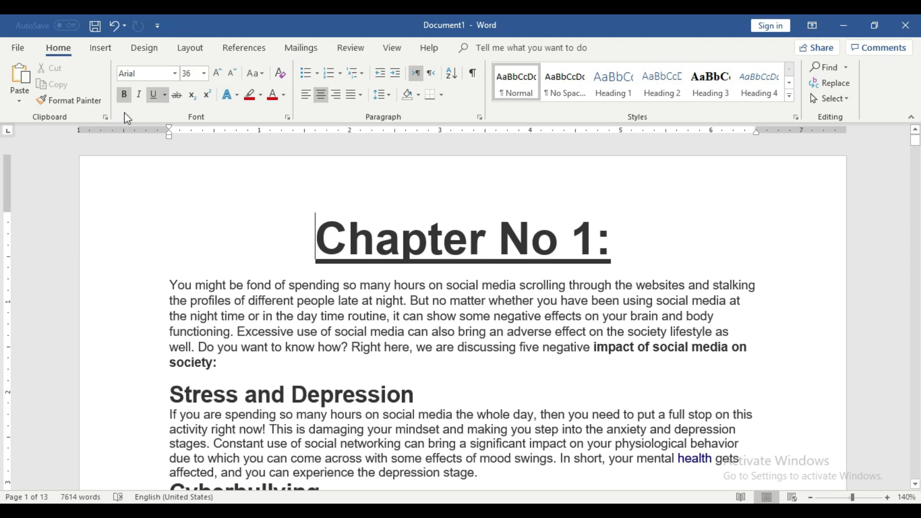
left_click(100, 53)
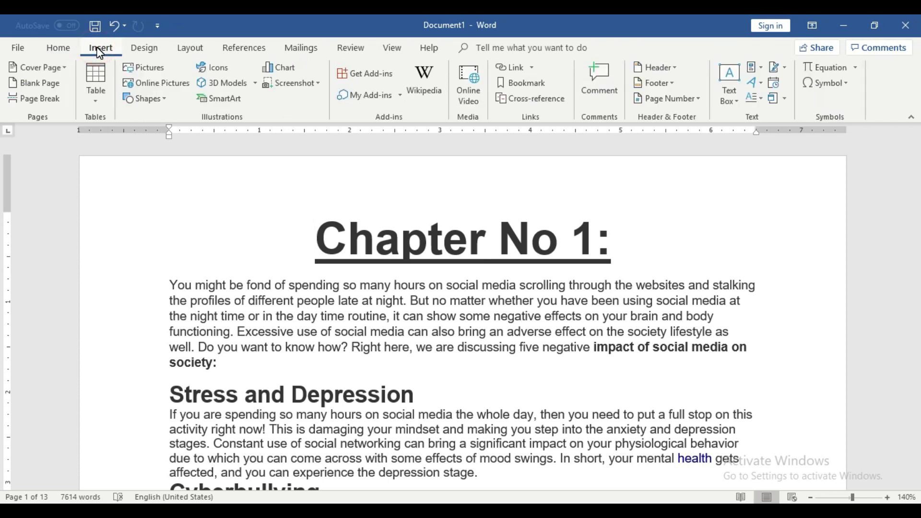
left_click(659, 103)
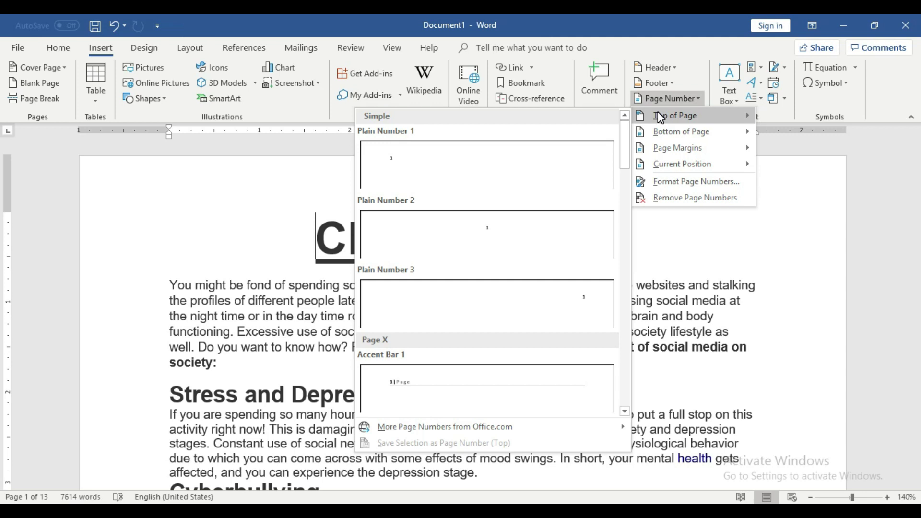
mouse_move(681, 131)
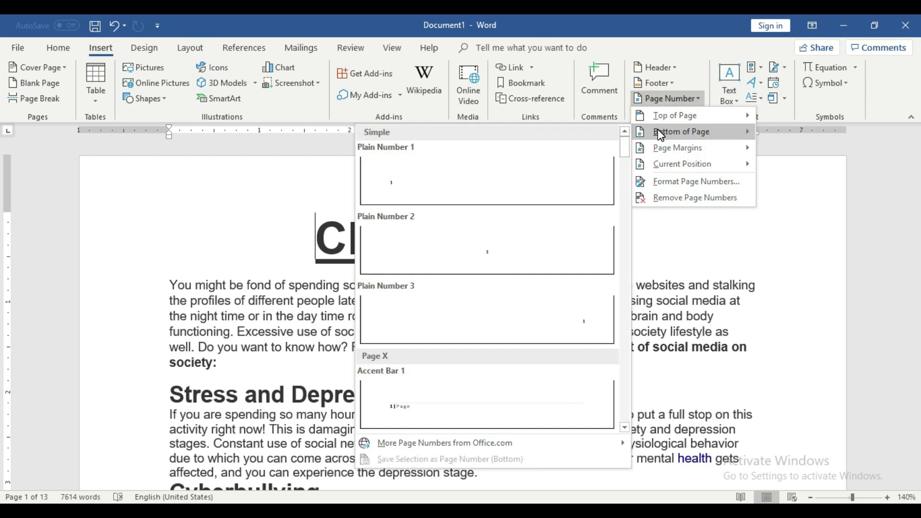
mouse_move(674, 116)
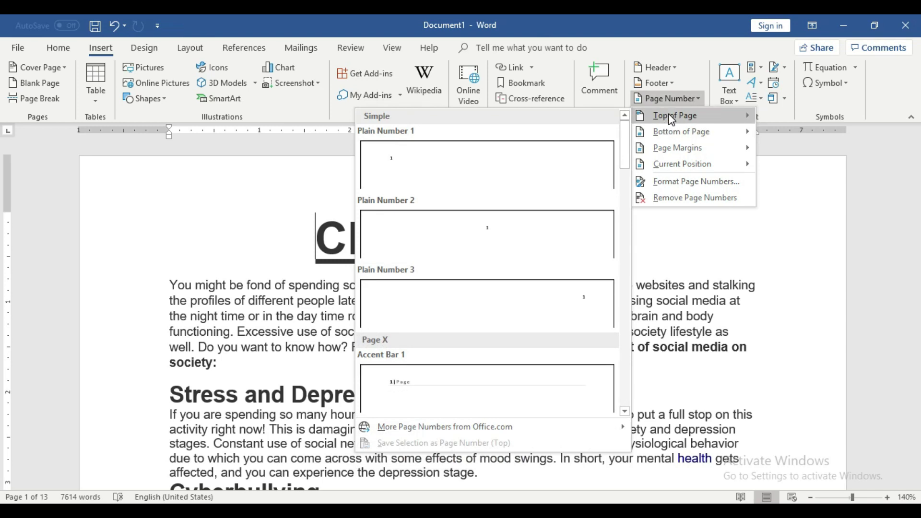
left_click(629, 133)
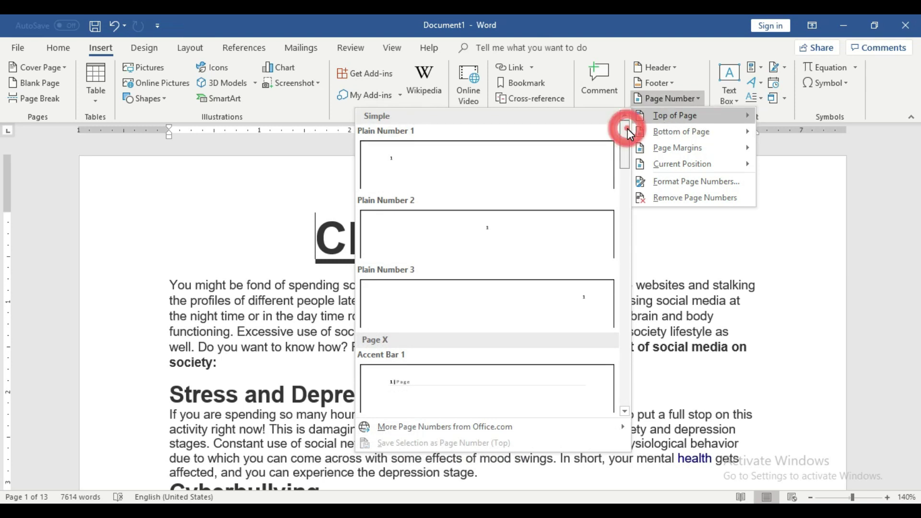
left_click_drag(629, 132, 627, 173)
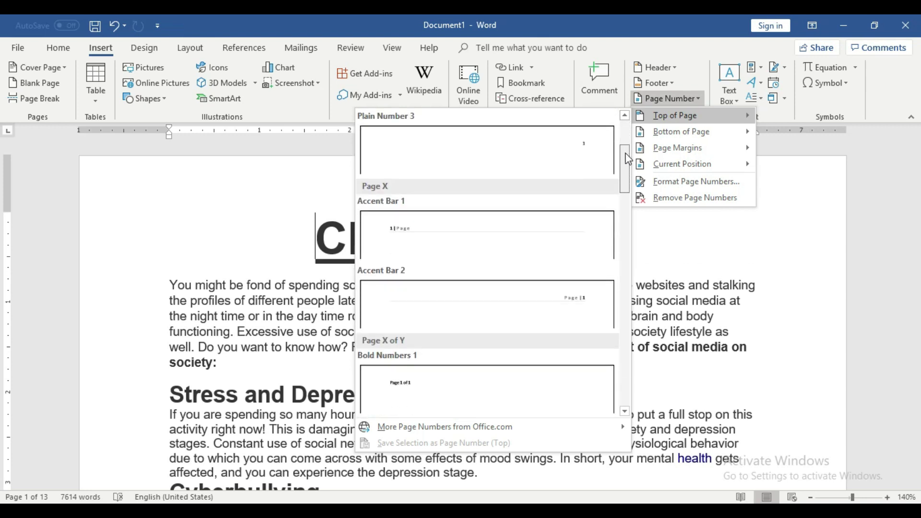
mouse_move(628, 173)
left_mouse_down()
mouse_move(625, 382)
mouse_move(606, 154)
left_mouse_up()
scroll(606, 144, "up", 3)
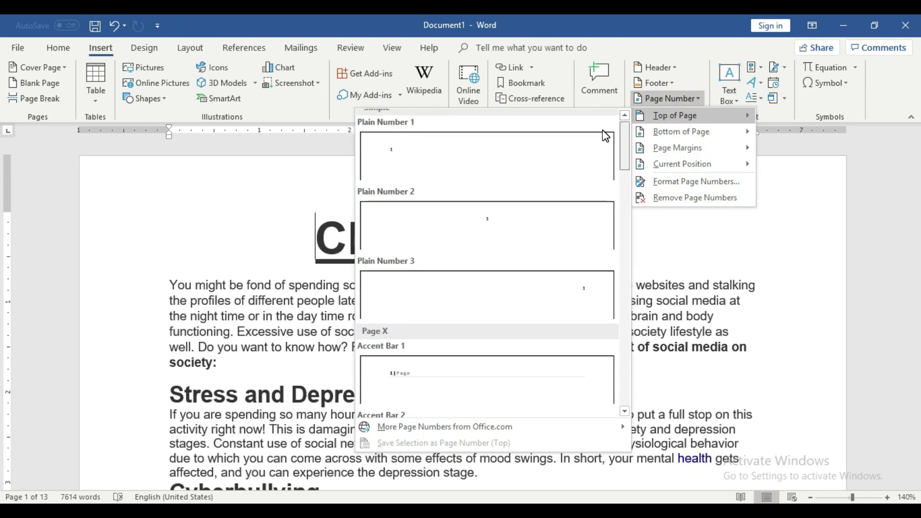
scroll(607, 129, "up", 1)
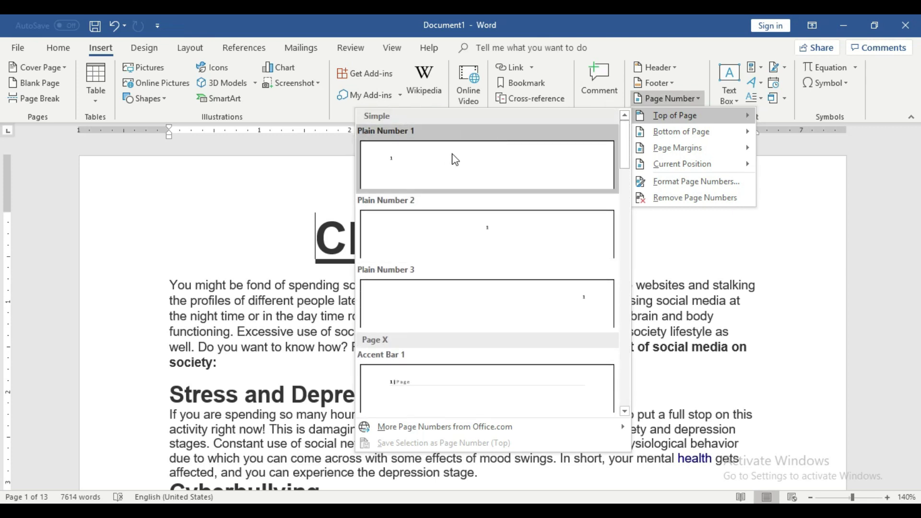
left_click(460, 163)
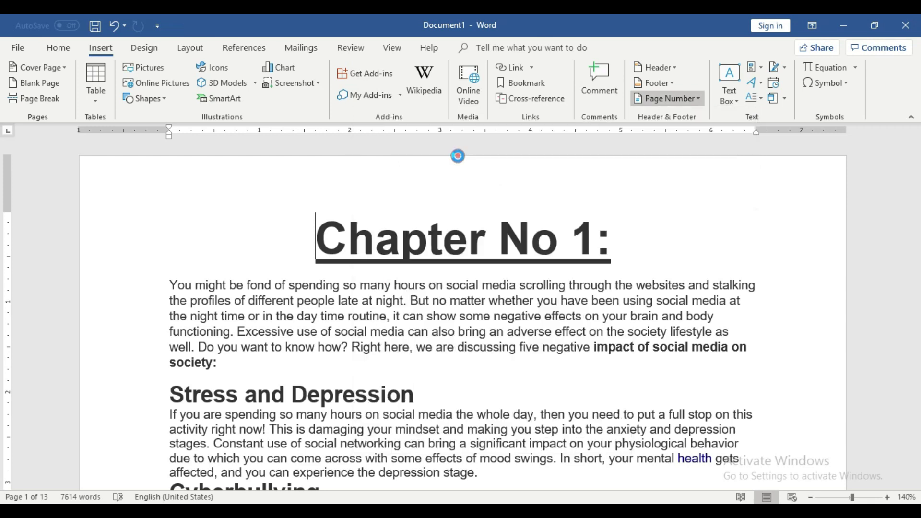
Step: Close the header and scroll through the essay to confirm pages numbered 1, 2, 3, 4
left_click(275, 276)
left_click(890, 295)
double_click(891, 296)
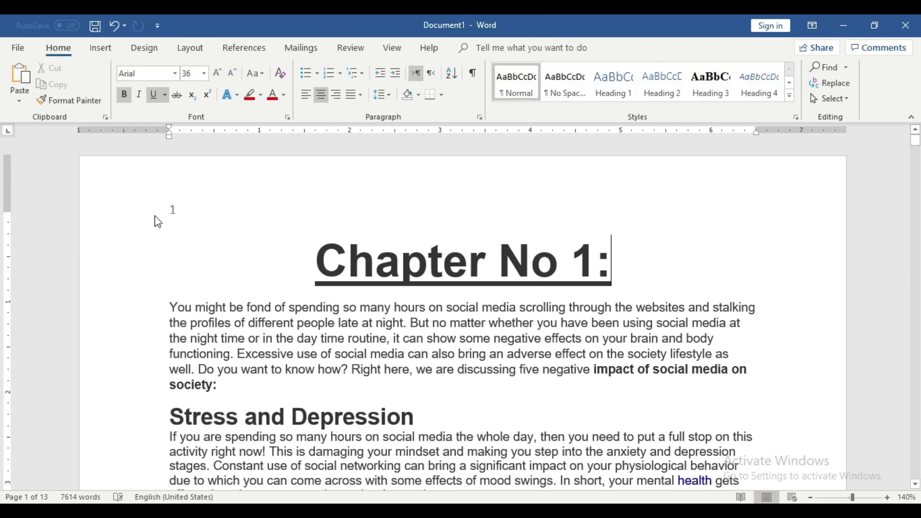
scroll(170, 222, "down", 4)
scroll(170, 223, "down", 4)
scroll(182, 235, "down", 4)
scroll(197, 247, "down", 2)
scroll(214, 263, "down", 5)
scroll(214, 262, "down", 3)
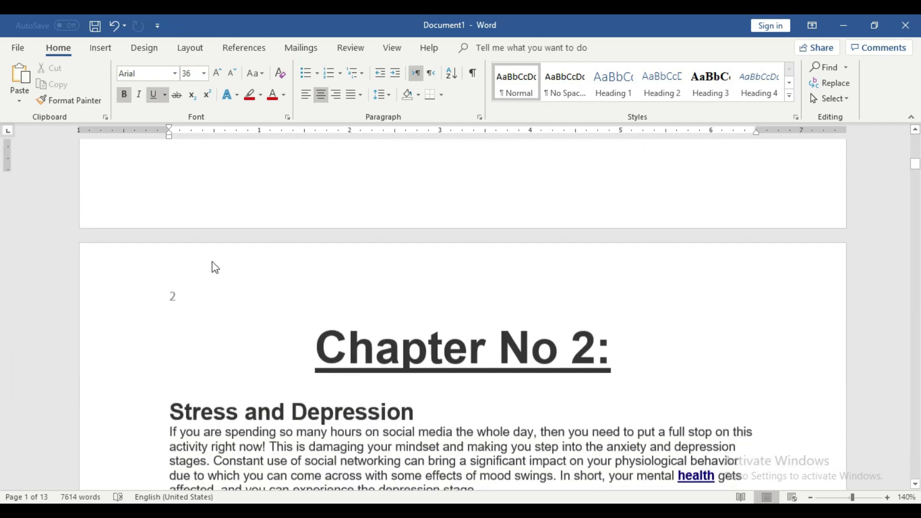
scroll(212, 265, "down", 2)
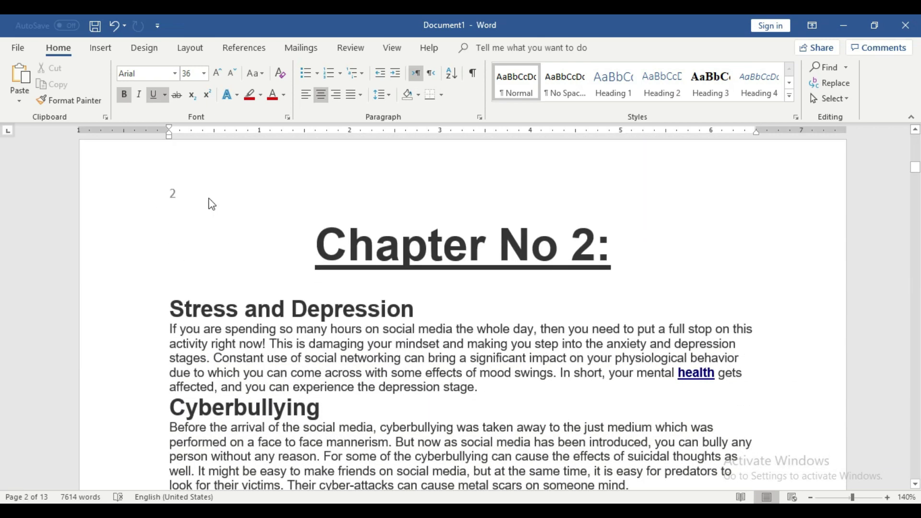
scroll(266, 271, "down", 2)
scroll(267, 272, "down", 3)
scroll(265, 274, "down", 4)
scroll(265, 276, "down", 4)
scroll(266, 276, "down", 5)
scroll(263, 282, "down", 4)
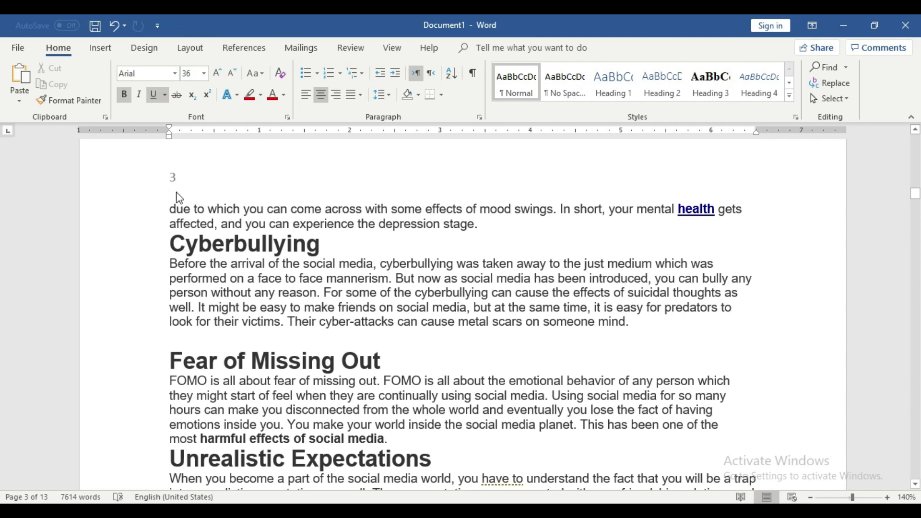
scroll(339, 383, "down", 5)
scroll(339, 384, "up", 8)
scroll(339, 384, "down", 5)
scroll(339, 384, "down", 4)
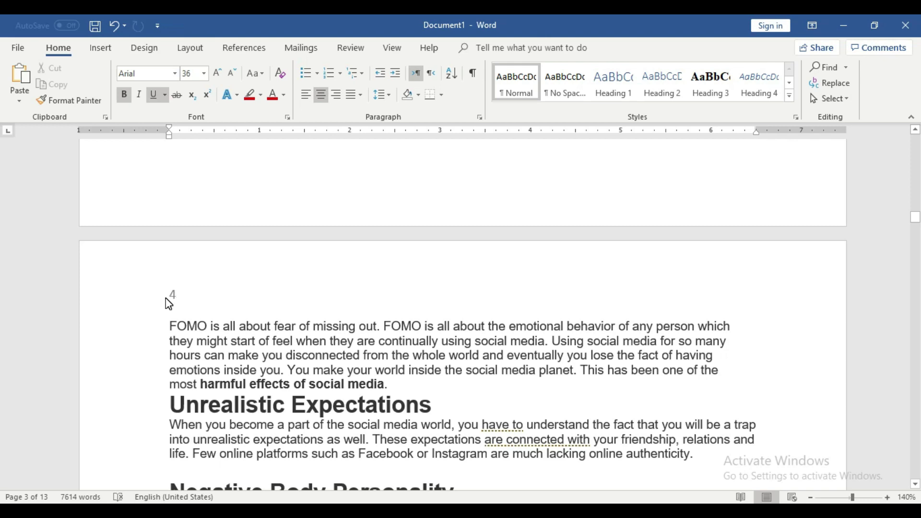
scroll(166, 302, "down", 12)
scroll(480, 288, "up", 5)
left_click_drag(914, 204, 914, 140)
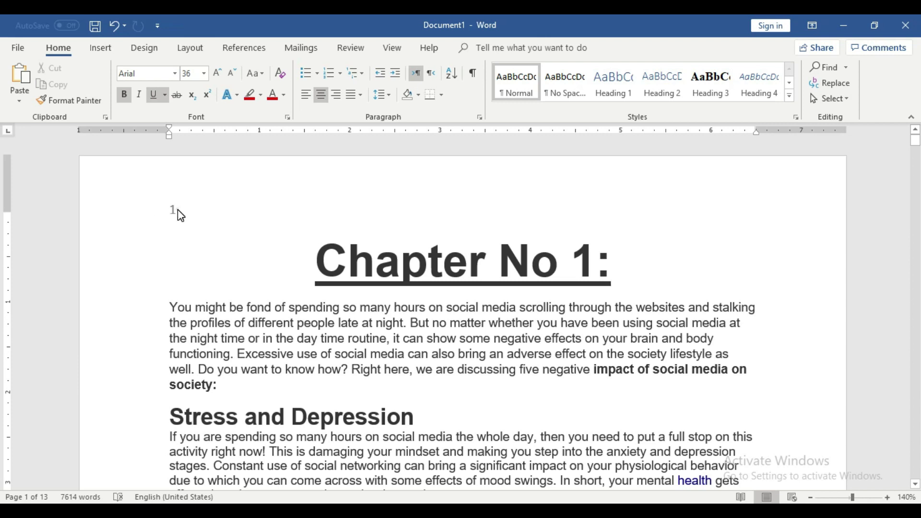
Step: Open the header and select its page number
double_click(178, 211)
left_click(154, 211)
left_click(58, 48)
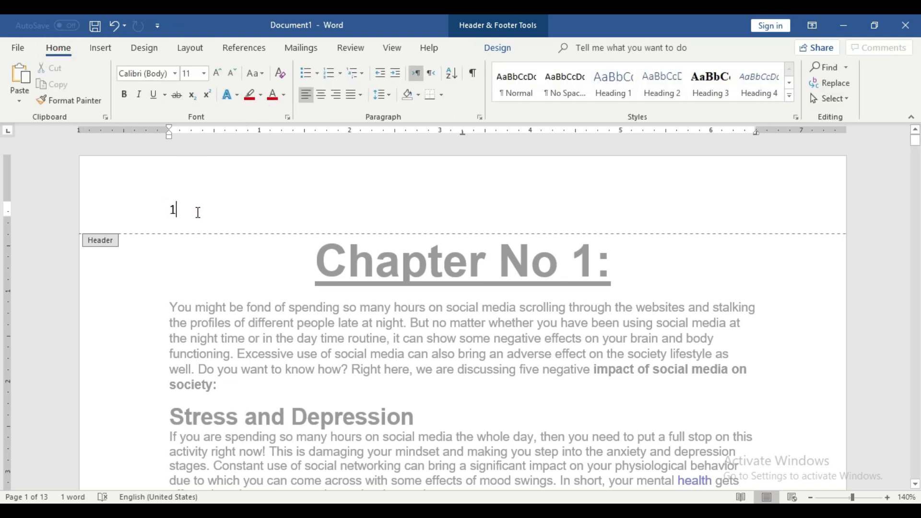
double_click(190, 261)
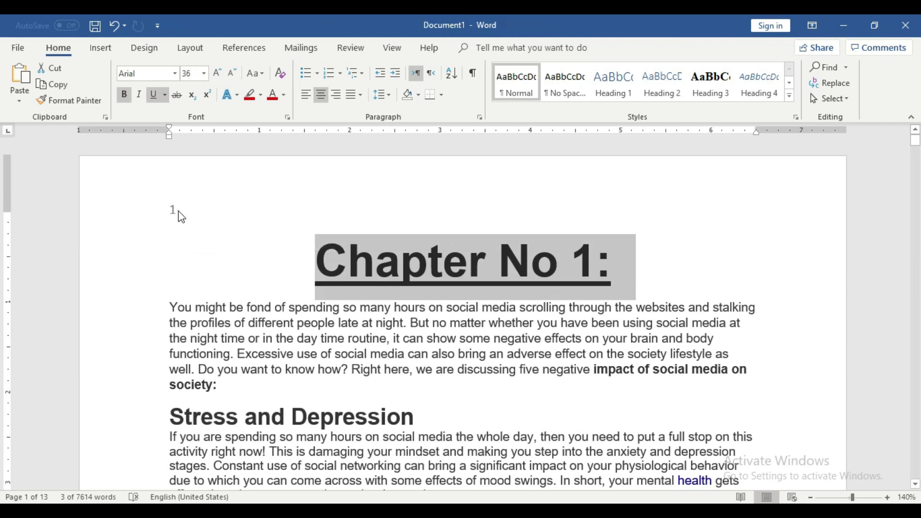
Step: Give the header page number a red text highlight, close the header, and check the pages
double_click(175, 209)
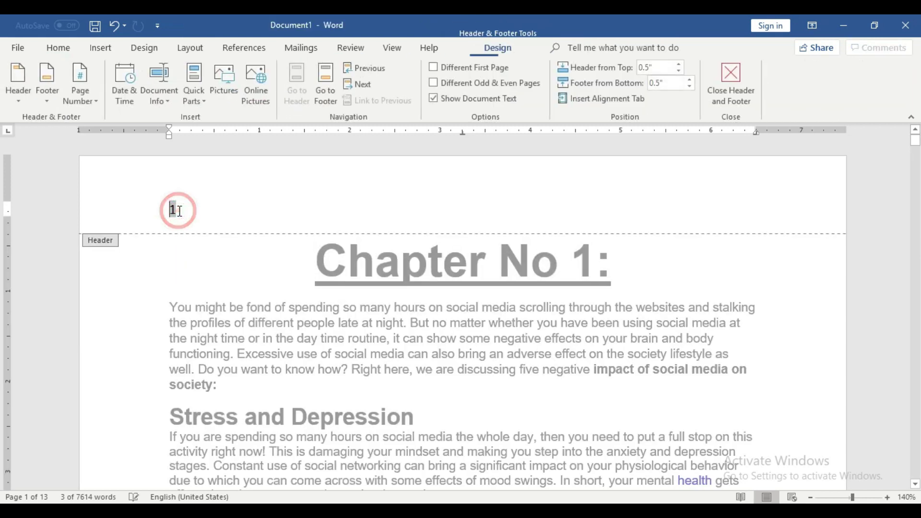
left_click(60, 49)
left_click(260, 95)
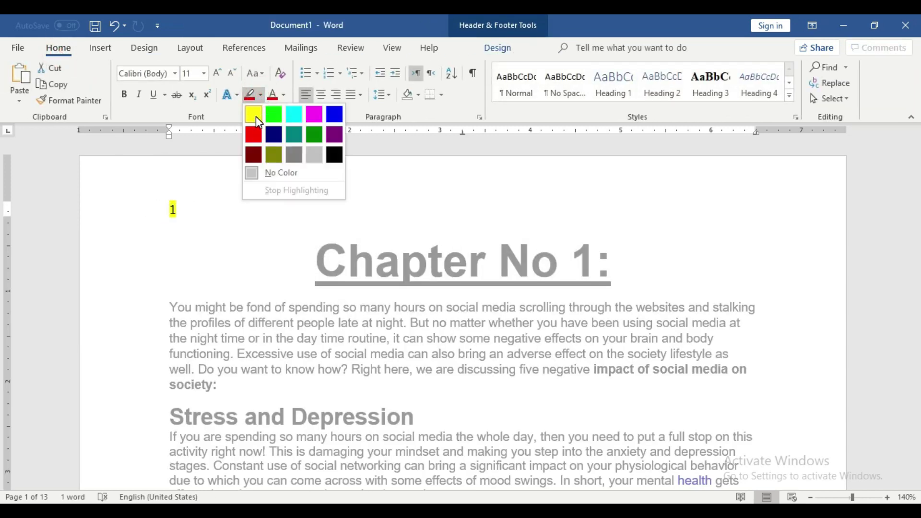
left_click(273, 115)
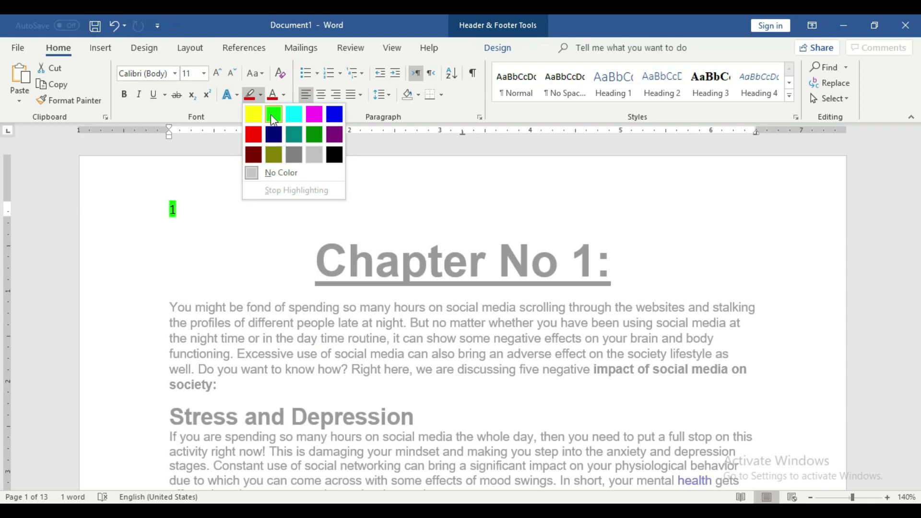
left_click(250, 134)
double_click(665, 266)
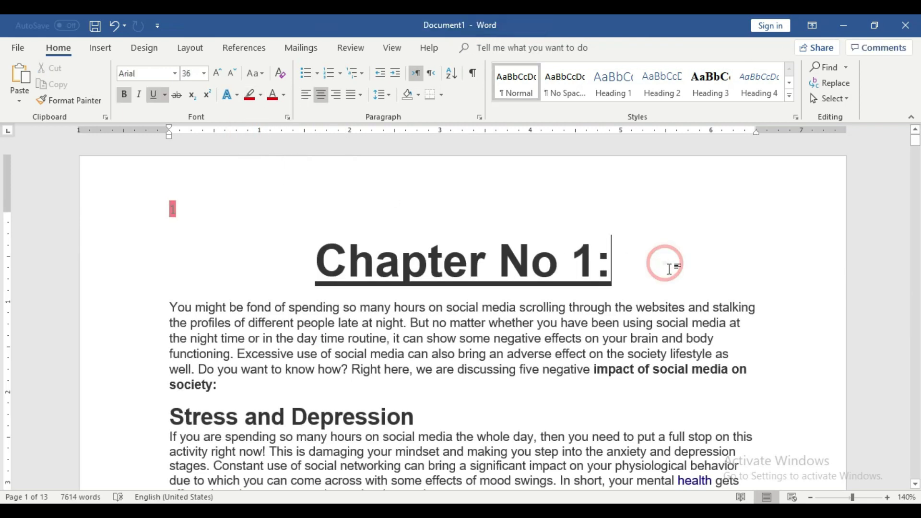
scroll(740, 322, "down", 5)
scroll(740, 323, "down", 5)
scroll(740, 326, "down", 4)
scroll(740, 326, "down", 5)
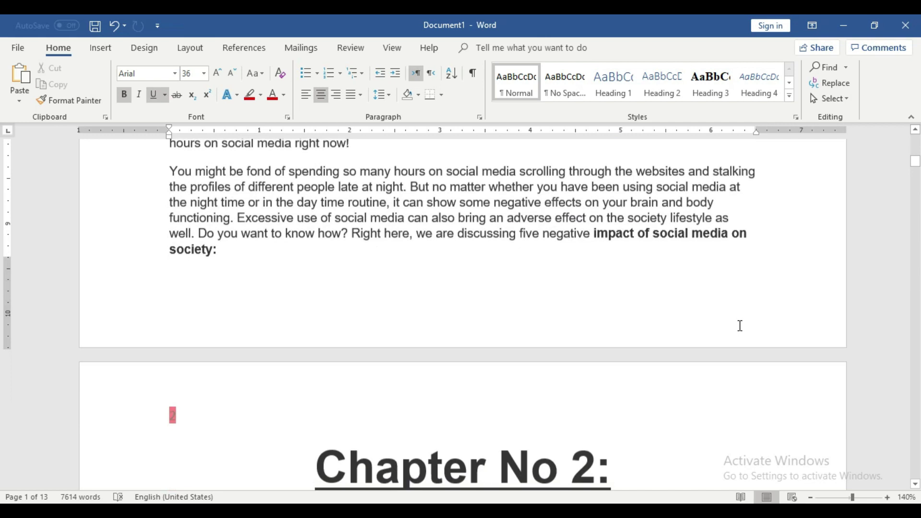
scroll(737, 325, "down", 4)
scroll(700, 319, "up", 5)
scroll(700, 319, "up", 15)
scroll(700, 319, "up", 3)
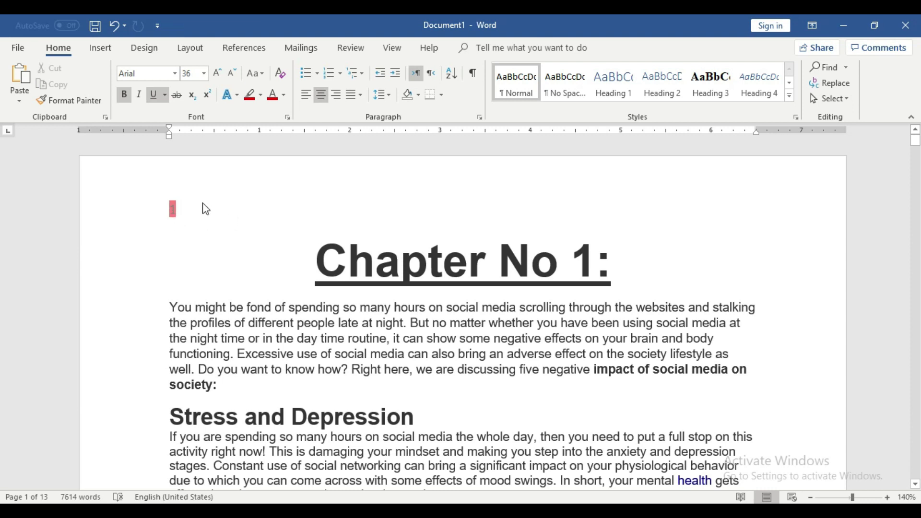
Step: Change the header page number's font colour to black, then close the header
double_click(179, 211)
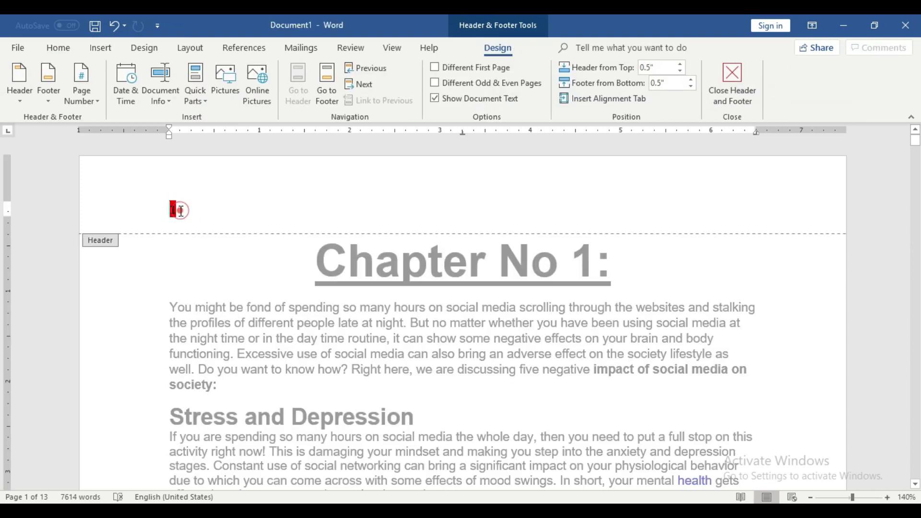
left_click(68, 49)
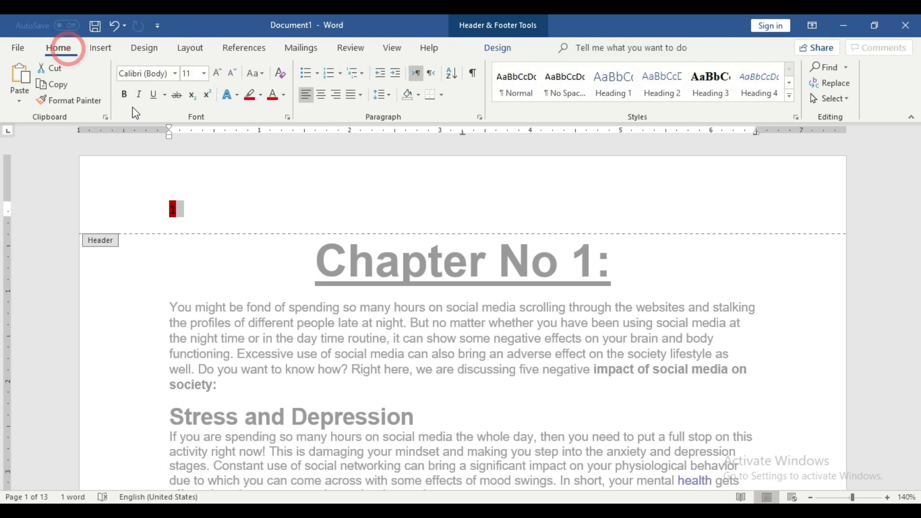
left_click(284, 95)
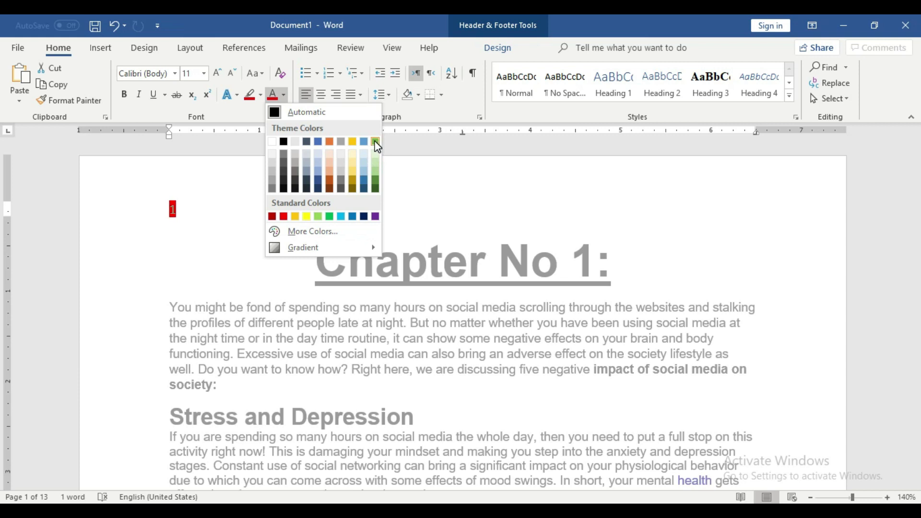
left_click(283, 142)
double_click(287, 255)
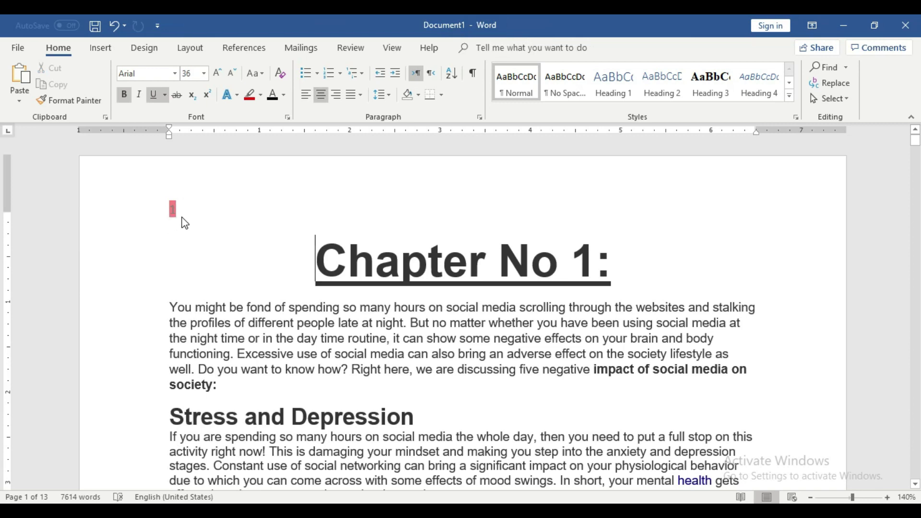
Step: Scroll through the essay pages, then reopen the page header for editing
scroll(184, 219, "down", 3)
scroll(184, 220, "down", 6)
scroll(184, 220, "down", 5)
scroll(184, 220, "down", 5)
scroll(182, 216, "down", 3)
scroll(185, 232, "up", 3)
scroll(186, 233, "up", 5)
scroll(185, 235, "up", 5)
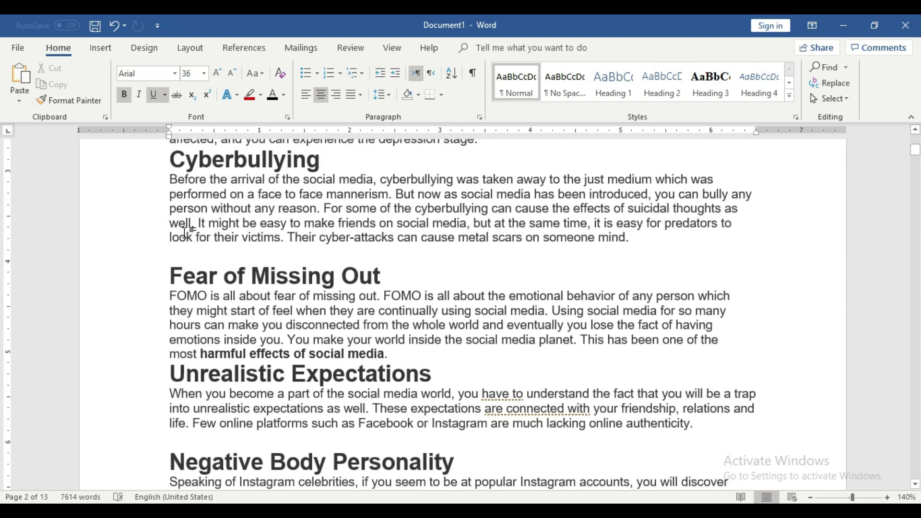
scroll(184, 236, "up", 10)
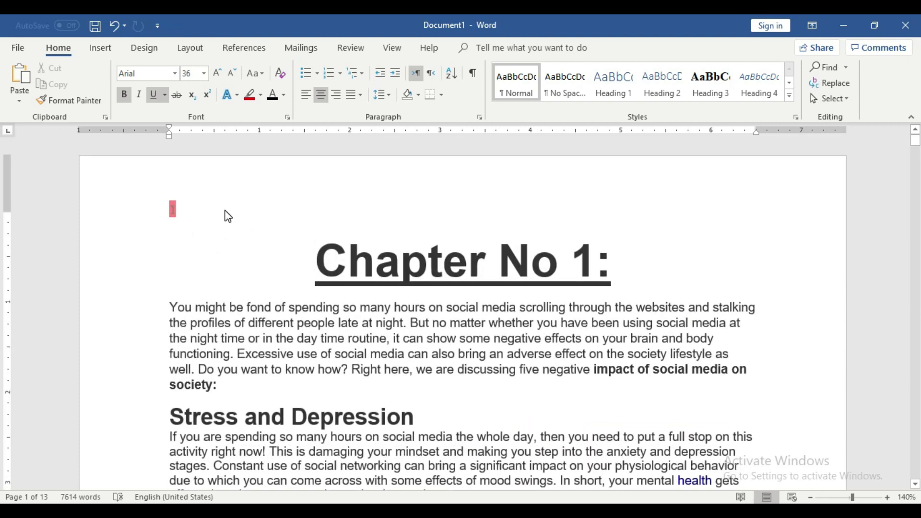
double_click(254, 210)
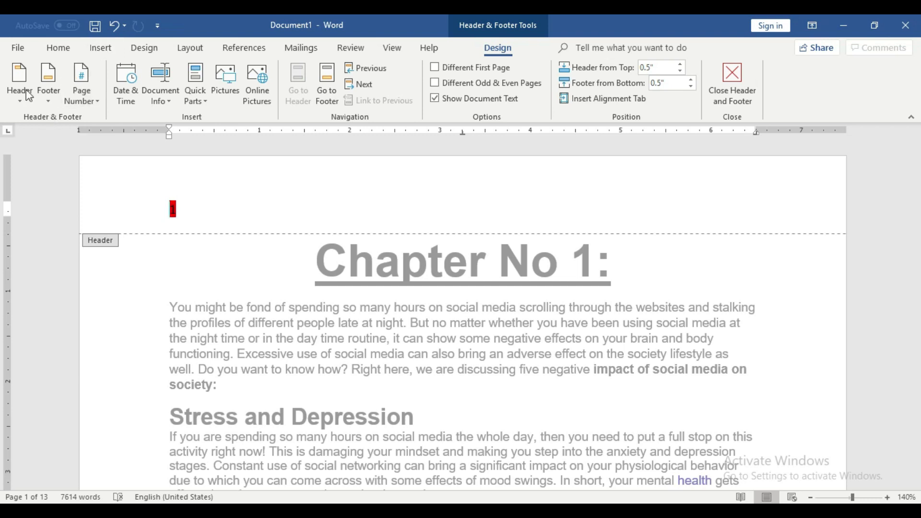
Step: Replace the header number with the Page X of Y Bold Numbers 1 style
left_click(93, 99)
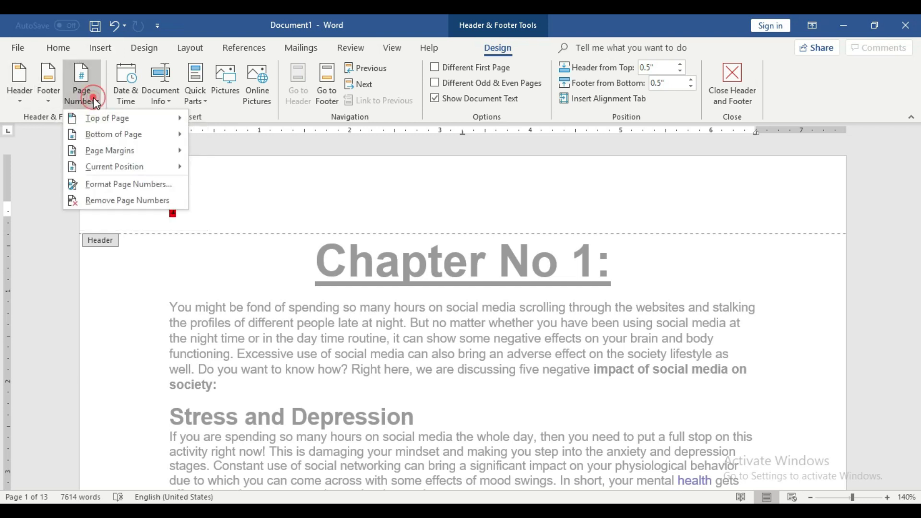
mouse_move(108, 118)
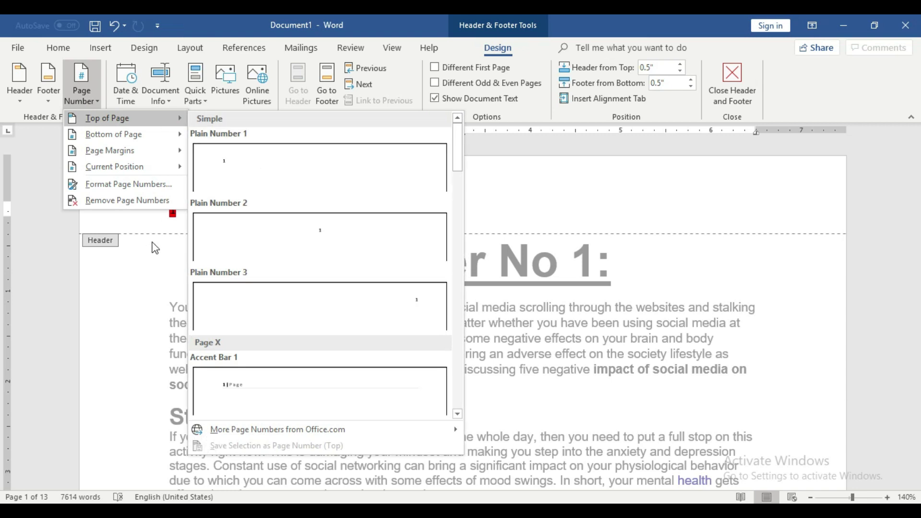
left_click(151, 283)
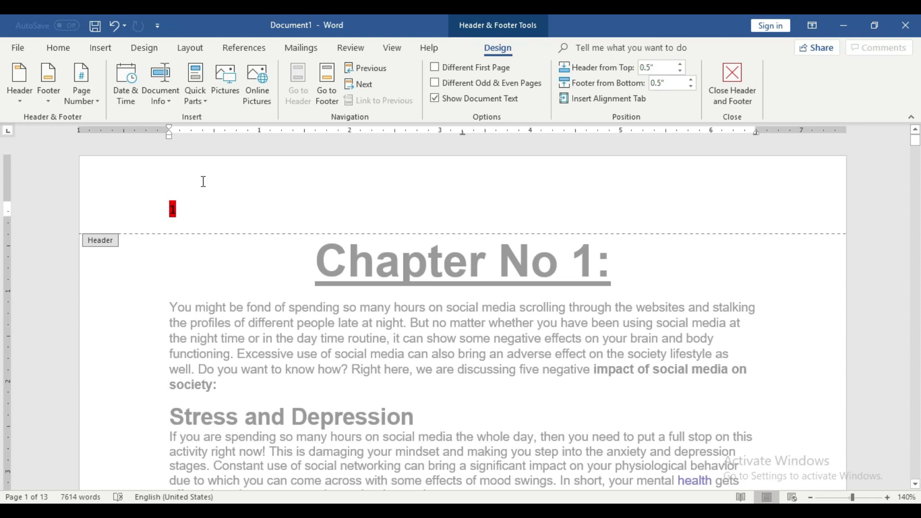
left_click(88, 93)
mouse_move(108, 118)
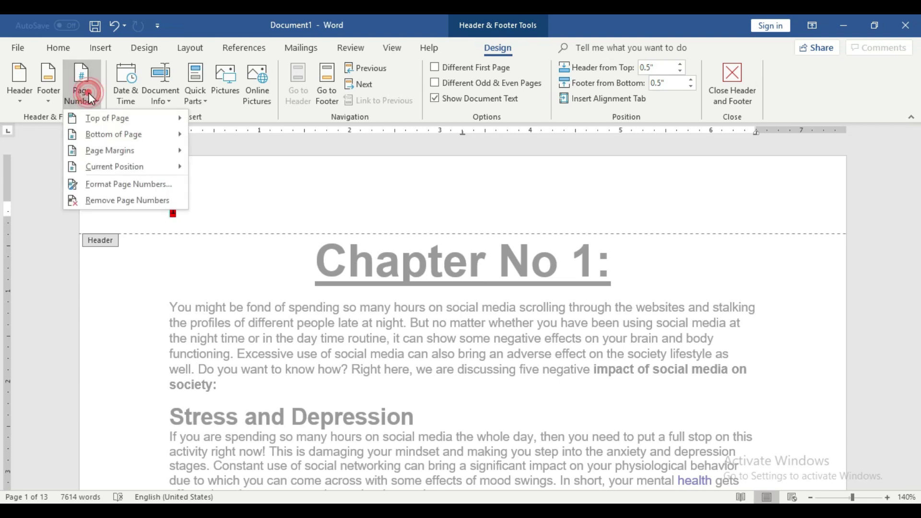
left_click_drag(461, 137, 463, 156)
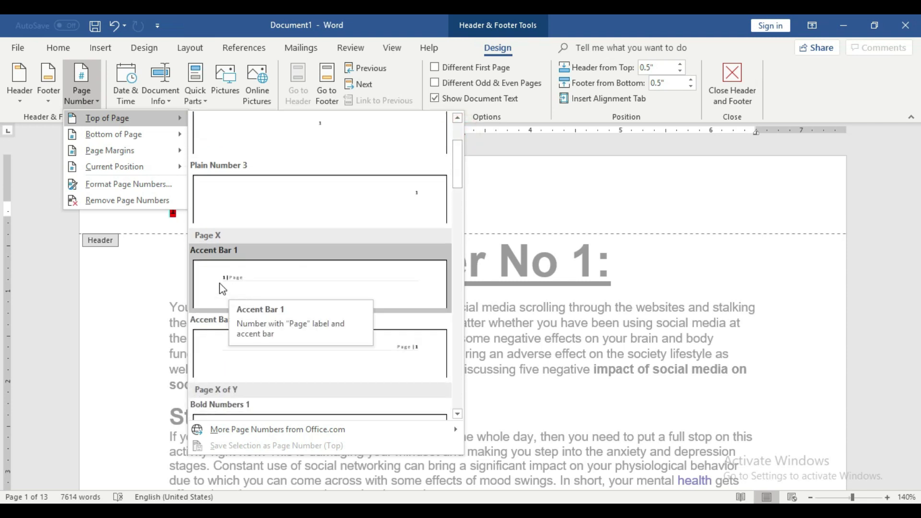
left_click_drag(459, 168, 460, 202)
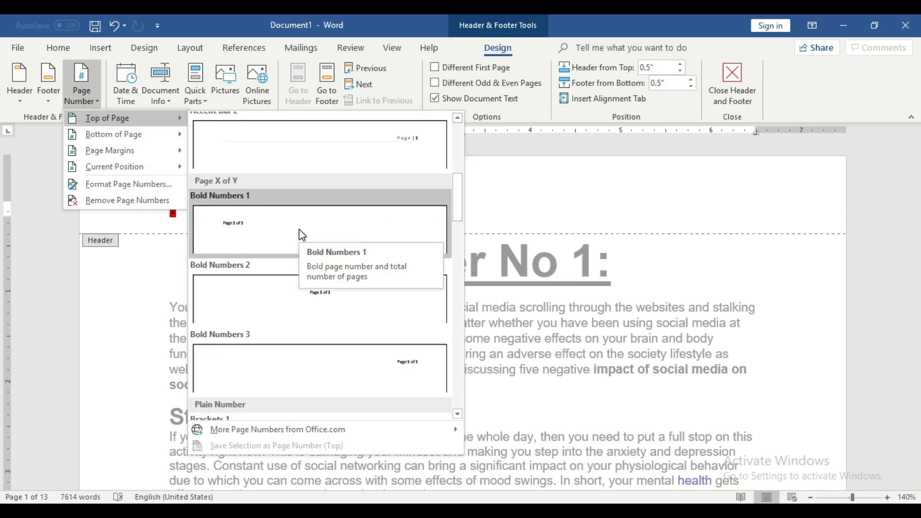
left_click(298, 229)
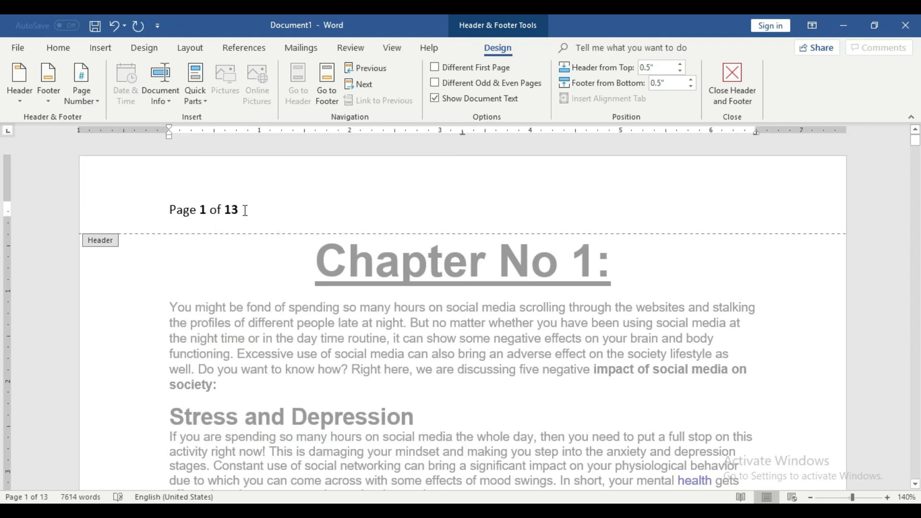
Step: Close the header and scroll through the pages, verifying each bold 'Page N of 13' number
double_click(652, 268)
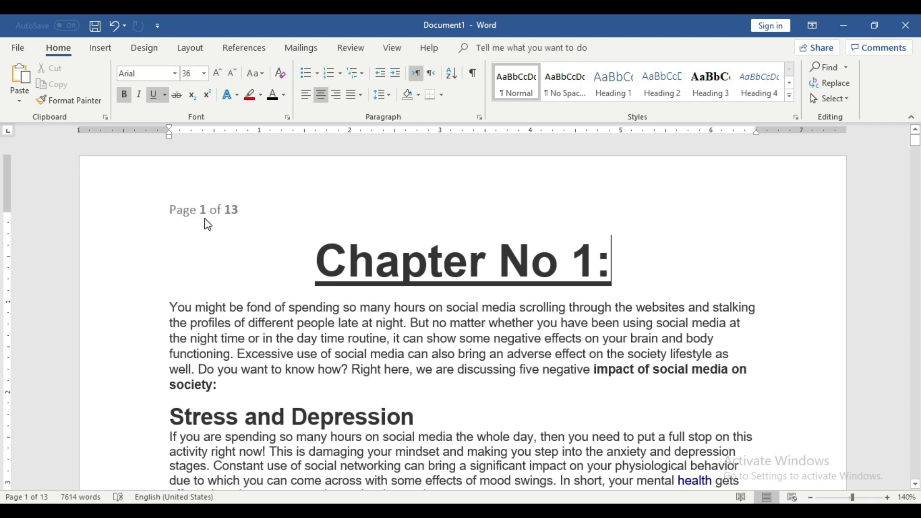
scroll(431, 307, "down", 2)
scroll(430, 307, "down", 3)
scroll(430, 307, "down", 5)
scroll(431, 307, "down", 5)
scroll(430, 312, "down", 3)
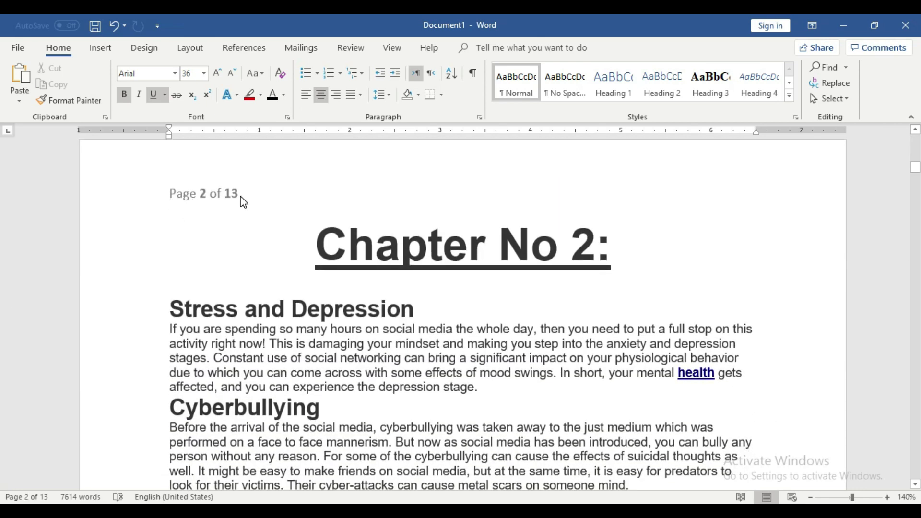
scroll(249, 259, "down", 2)
scroll(251, 268, "down", 3)
scroll(252, 268, "down", 3)
scroll(254, 269, "down", 1)
scroll(255, 268, "down", 3)
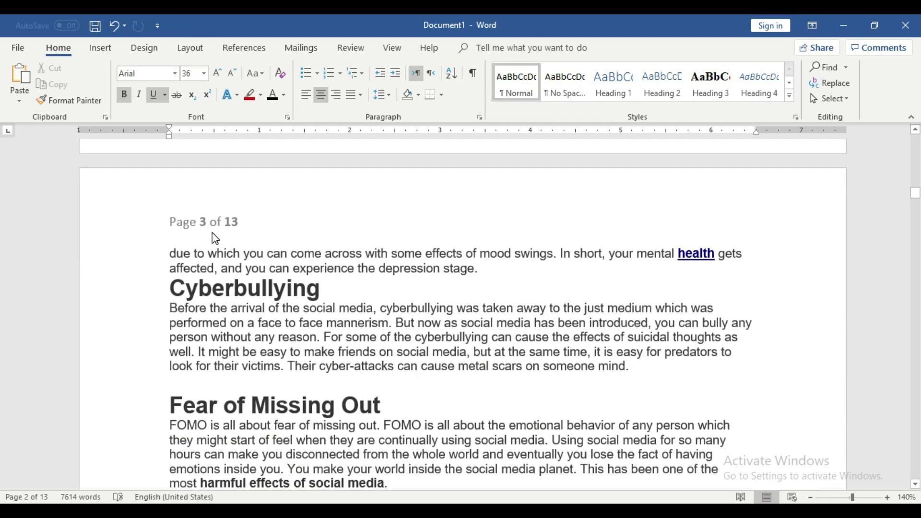
scroll(250, 233, "down", 4)
scroll(259, 245, "down", 4)
scroll(266, 259, "down", 4)
scroll(275, 274, "down", 4)
scroll(275, 273, "down", 1)
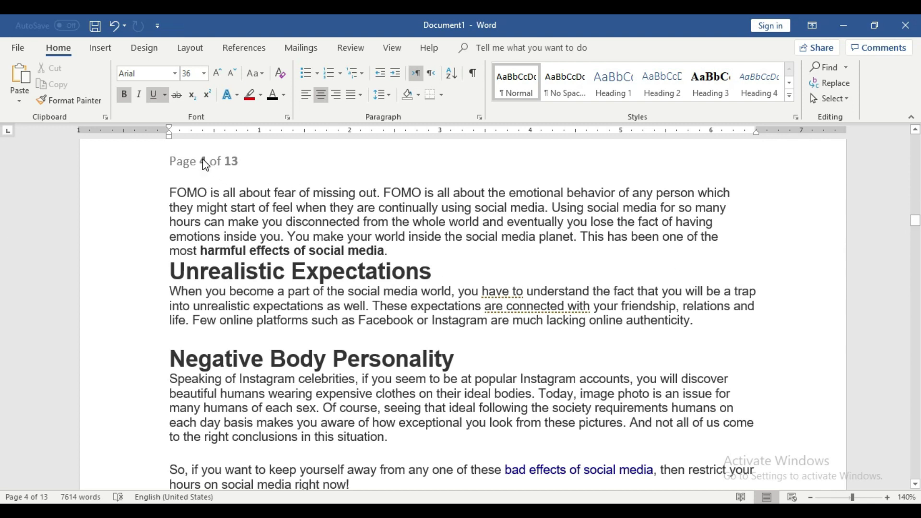
left_click_drag(915, 220, 901, 415)
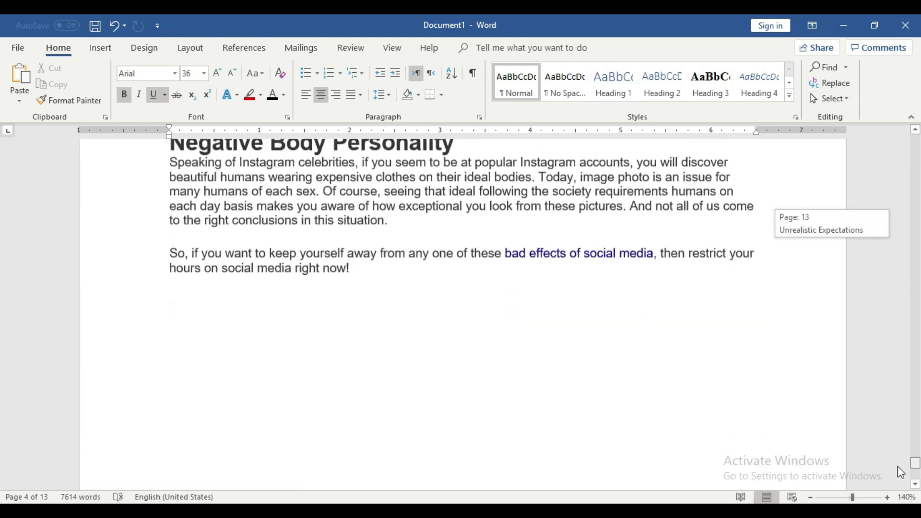
left_click_drag(901, 415, 898, 466)
Step: Copy the text from the FOMO paragraph to the end and paste it after the last line
left_click_drag(397, 391, 169, 287)
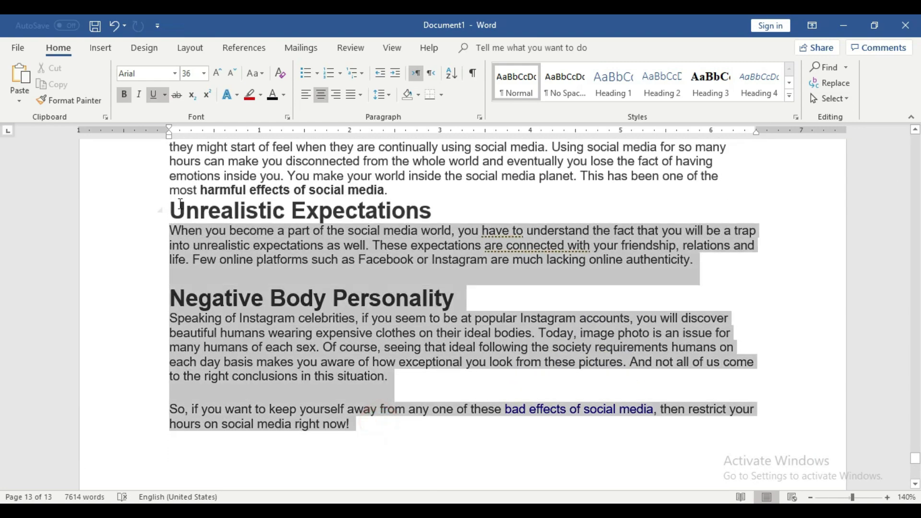
right_click(228, 327)
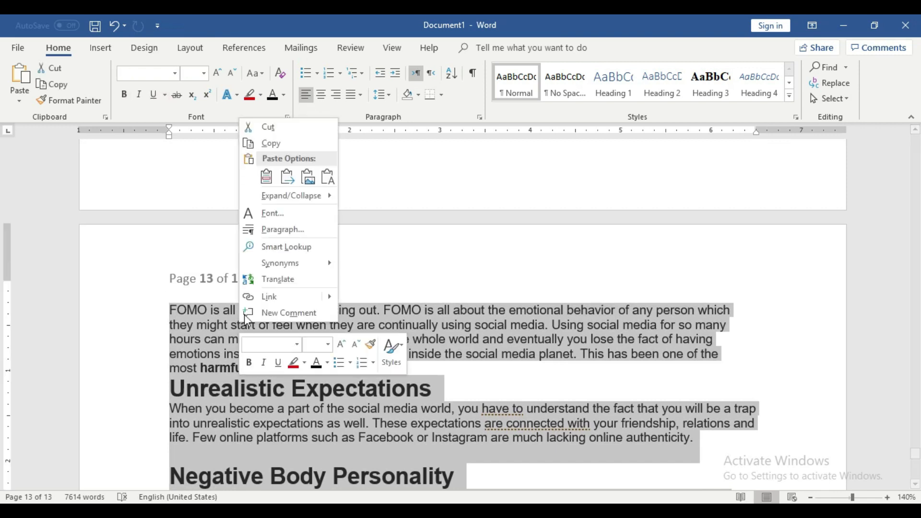
left_click(268, 146)
scroll(367, 271, "down", 4)
scroll(370, 271, "down", 5)
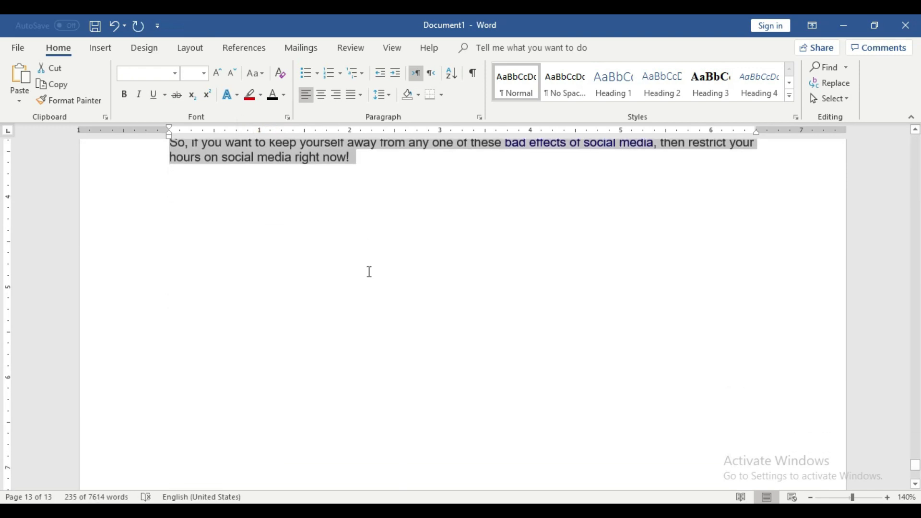
left_click(370, 164)
key("ctrl+v")
scroll(429, 259, "down", 3)
scroll(433, 265, "down", 1)
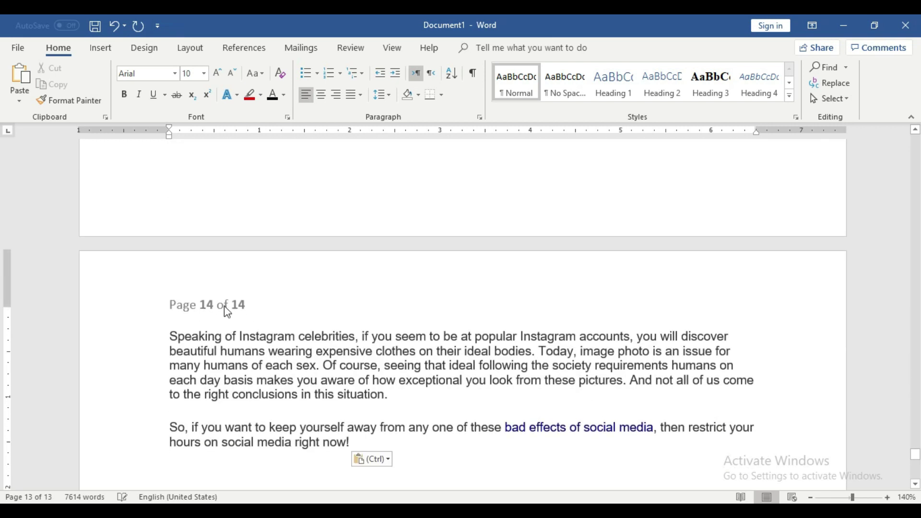
left_click_drag(915, 454, 915, 140)
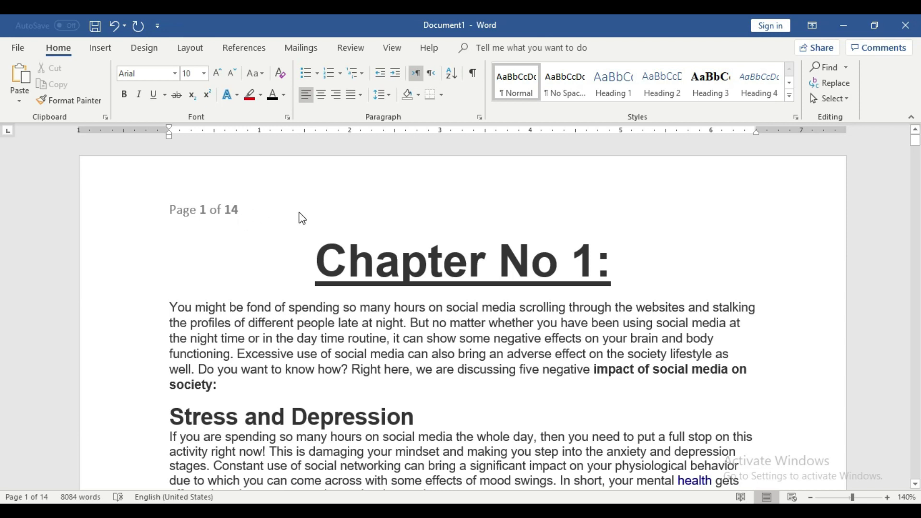
Step: Add a Thick Line bottom-of-page number to the footer of every page
left_click(101, 48)
left_click(673, 101)
mouse_move(681, 131)
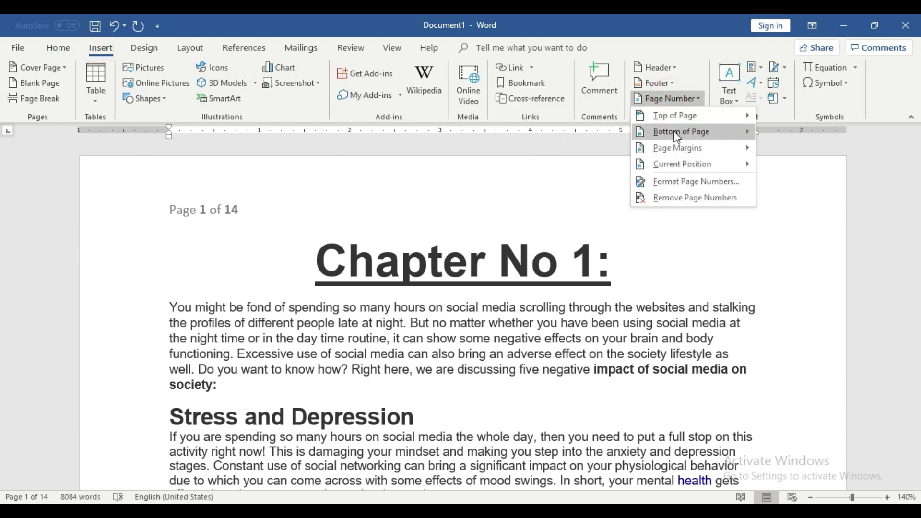
left_click_drag(623, 145, 624, 187)
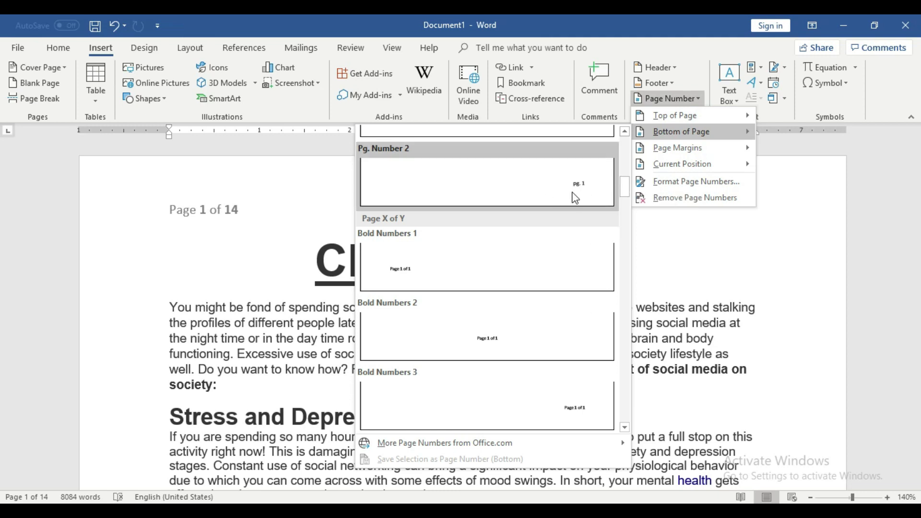
left_click_drag(624, 187, 626, 319)
mouse_move(625, 323)
left_mouse_down()
mouse_move(628, 359)
mouse_move(626, 294)
left_mouse_up()
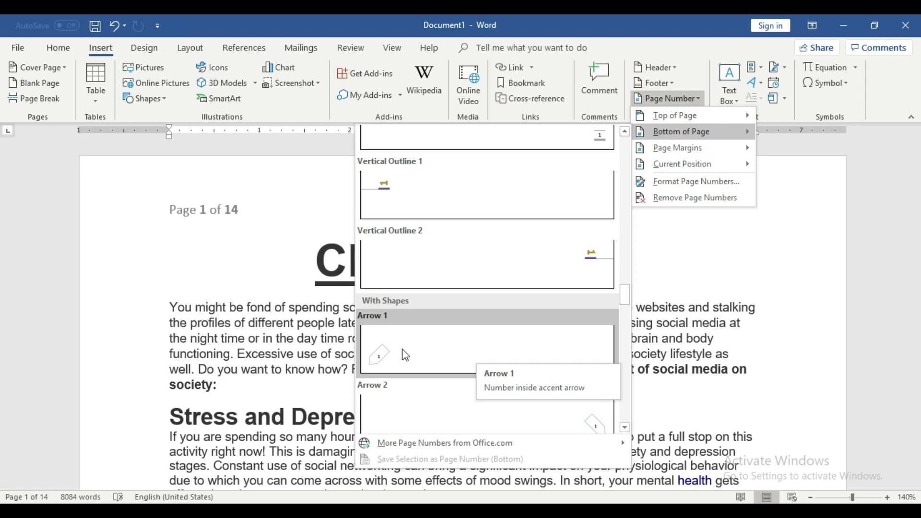
mouse_move(623, 293)
left_mouse_down()
mouse_move(626, 284)
mouse_move(626, 316)
left_mouse_up()
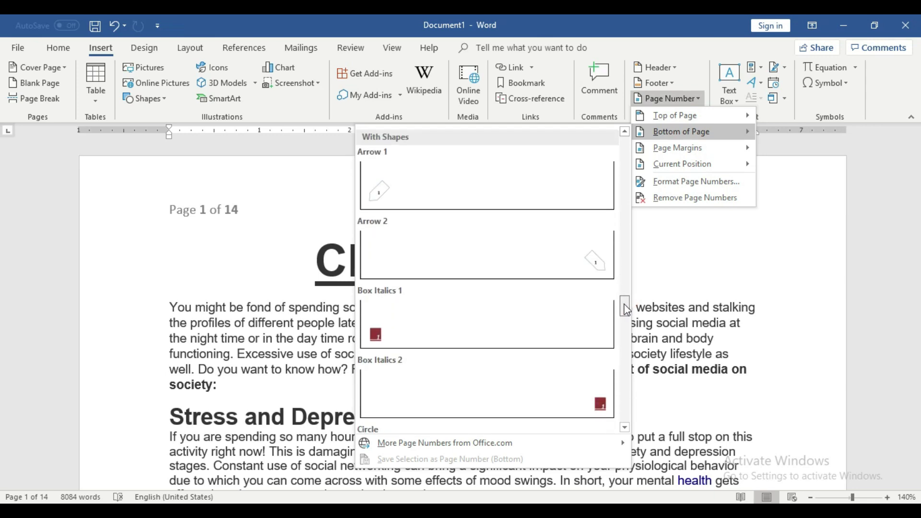
mouse_move(626, 316)
left_mouse_down()
mouse_move(626, 335)
mouse_move(625, 260)
left_mouse_up()
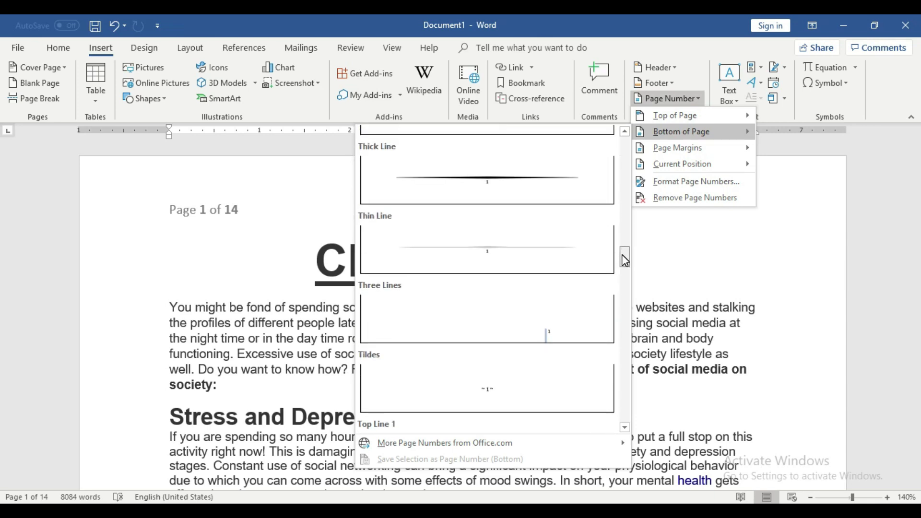
left_click(502, 177)
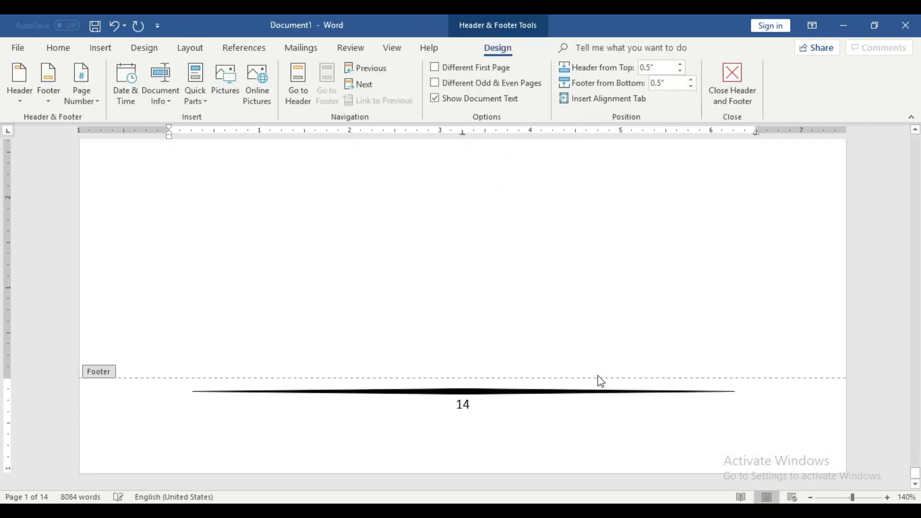
scroll(880, 390, "up", 5)
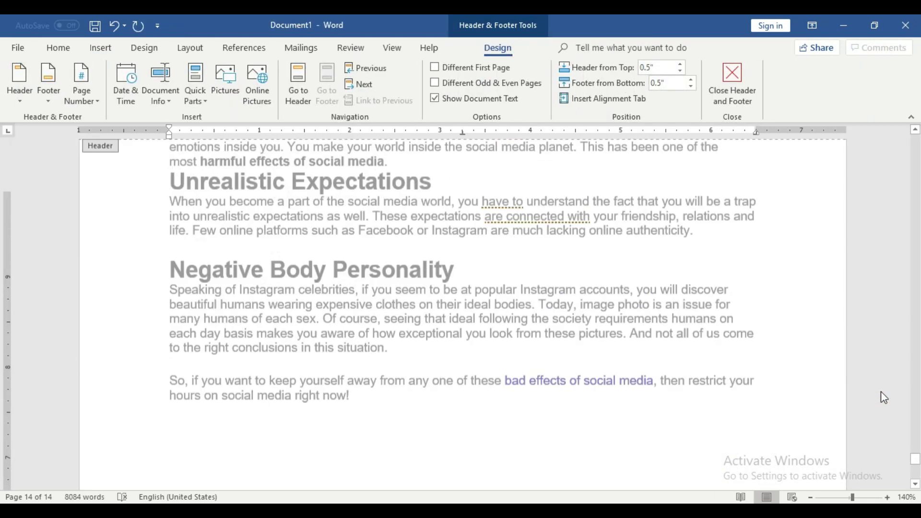
left_click_drag(915, 459, 914, 139)
left_click(854, 264)
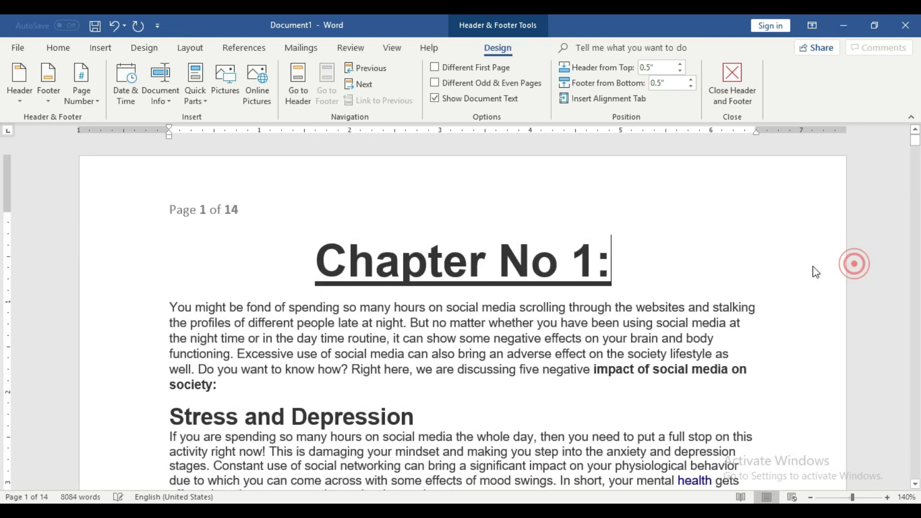
scroll(222, 211, "down", 2)
scroll(383, 307, "down", 4)
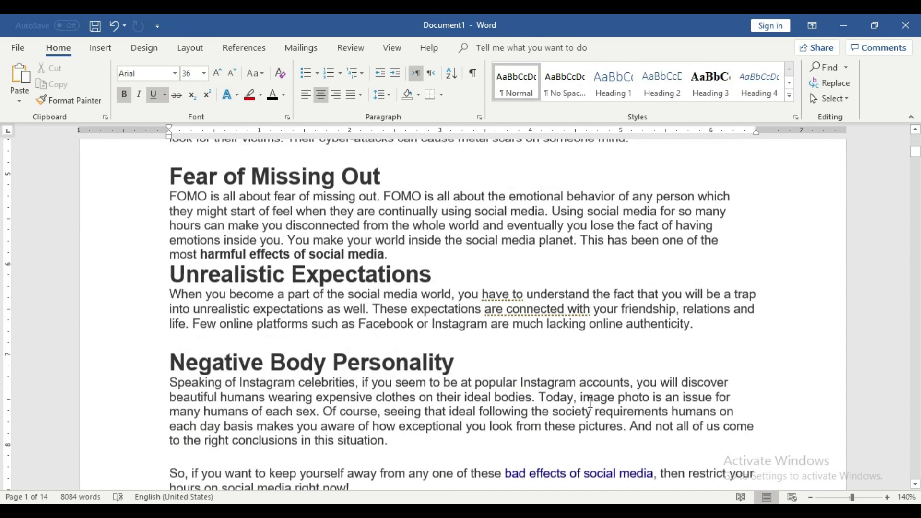
scroll(528, 383, "down", 4)
scroll(590, 405, "down", 1)
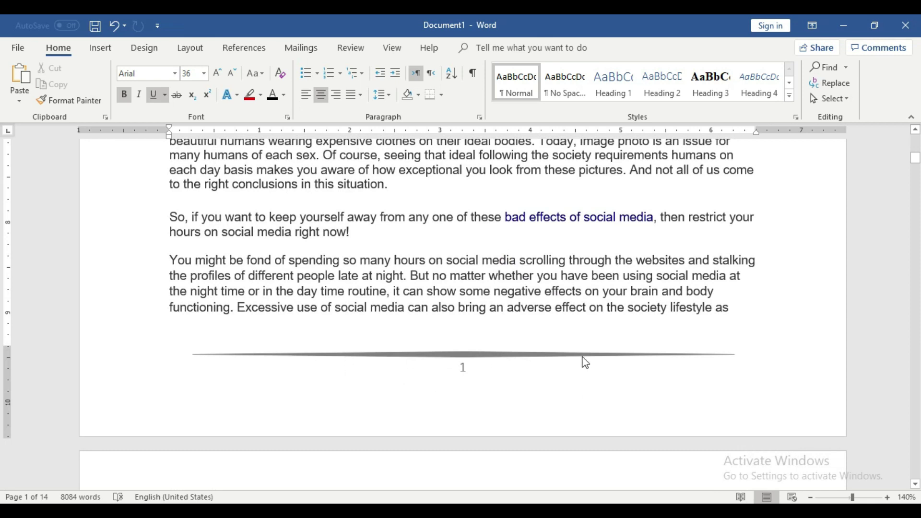
scroll(461, 385, "down", 3)
scroll(461, 387, "down", 4)
scroll(462, 386, "down", 5)
scroll(463, 389, "down", 4)
scroll(464, 389, "down", 4)
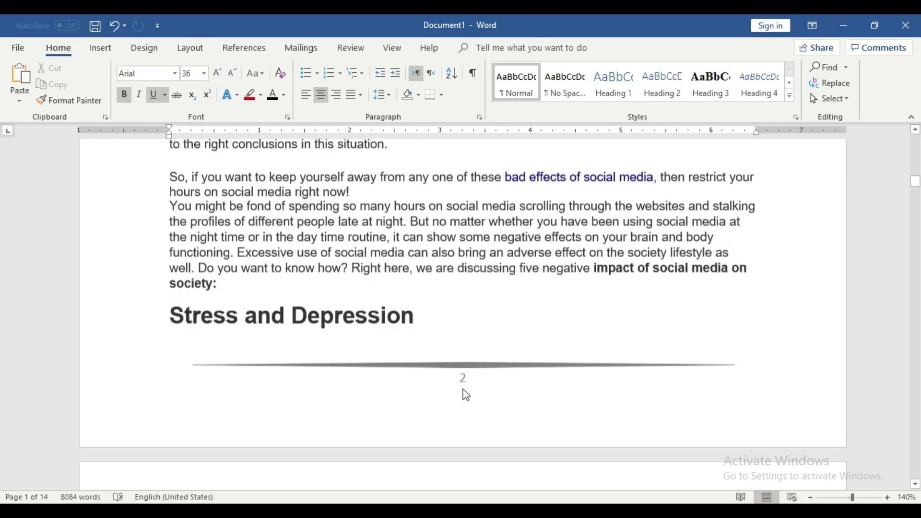
scroll(464, 391, "down", 1)
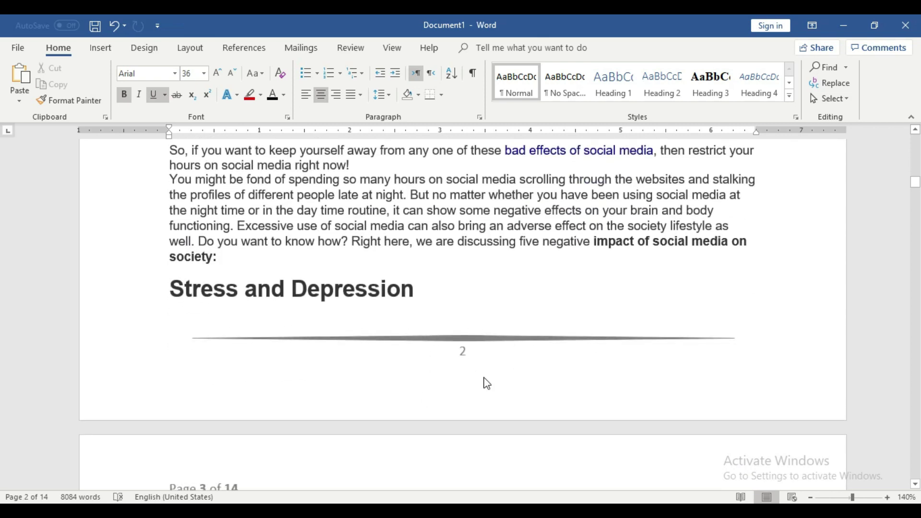
scroll(480, 388, "down", 3)
scroll(490, 393, "down", 6)
scroll(495, 397, "down", 3)
scroll(495, 396, "down", 3)
scroll(495, 398, "down", 4)
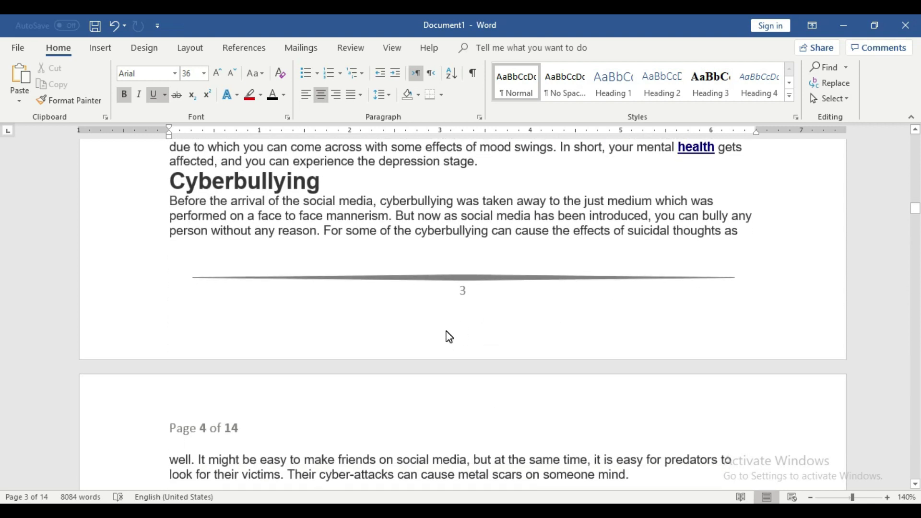
scroll(448, 336, "up", 4)
scroll(449, 336, "up", 6)
scroll(447, 331, "up", 3)
scroll(447, 331, "up", 3)
scroll(448, 331, "up", 3)
scroll(447, 331, "up", 3)
scroll(448, 331, "up", 3)
scroll(448, 331, "up", 6)
scroll(448, 331, "up", 2)
scroll(449, 330, "down", 2)
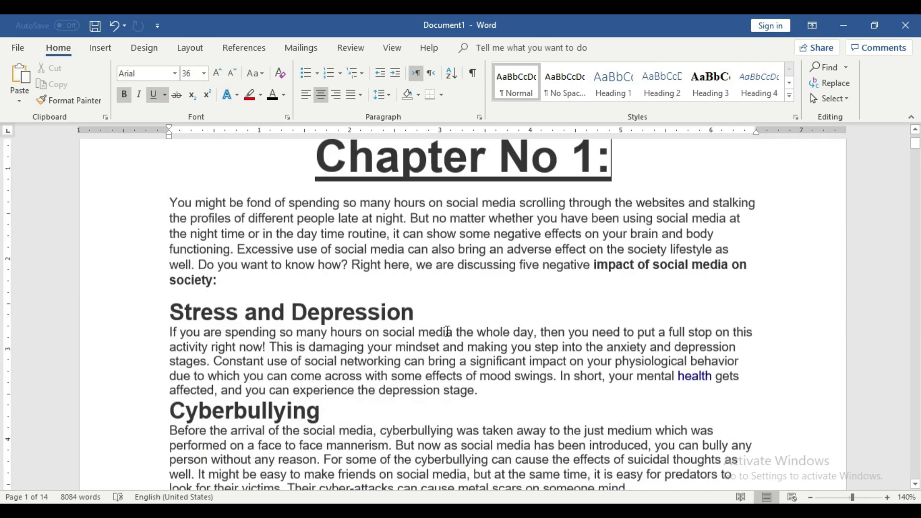
left_click(109, 325)
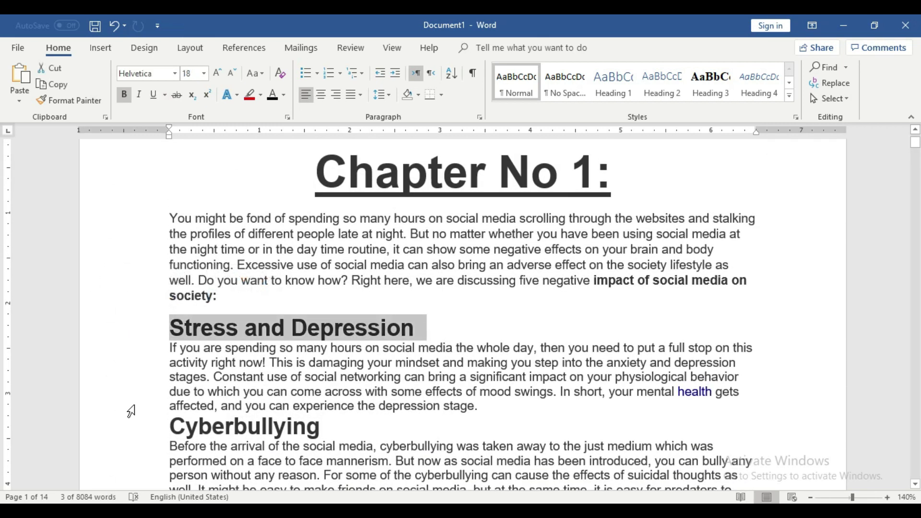
scroll(135, 410, "up", 2)
scroll(247, 331, "down", 4)
scroll(258, 357, "up", 5)
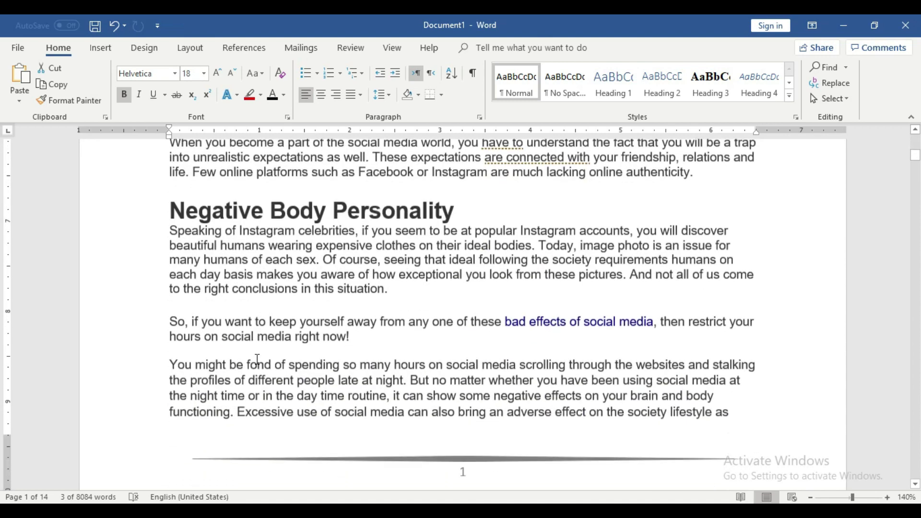
scroll(572, 308, "down", 5)
scroll(509, 267, "up", 5)
scroll(335, 307, "up", 6)
scroll(167, 346, "up", 4)
scroll(82, 364, "up", 1)
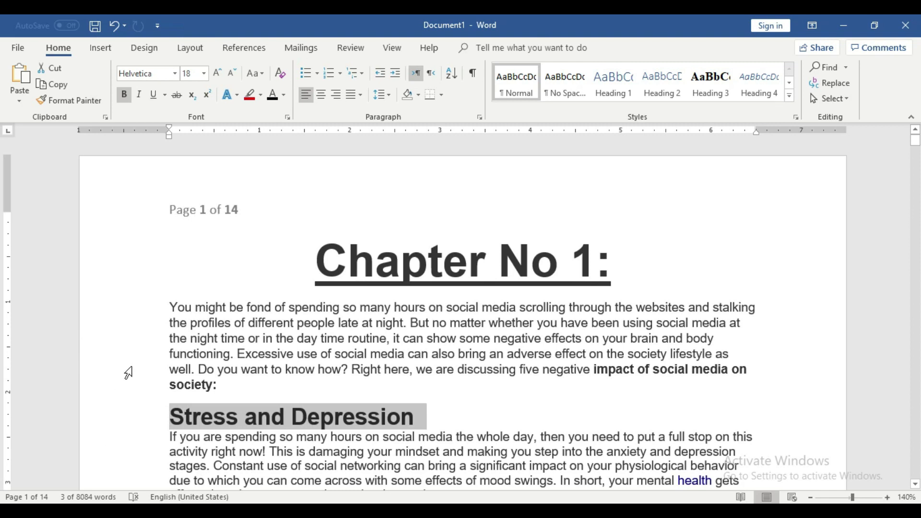
Step: Strip the 'Page 1 of 14' numbering from every page, then reopen the Page Number menu
left_click(96, 52)
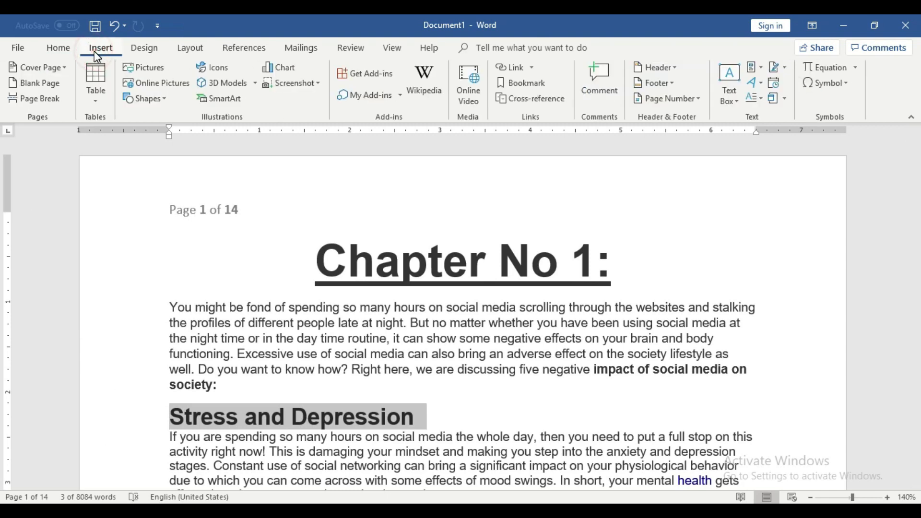
left_click(665, 100)
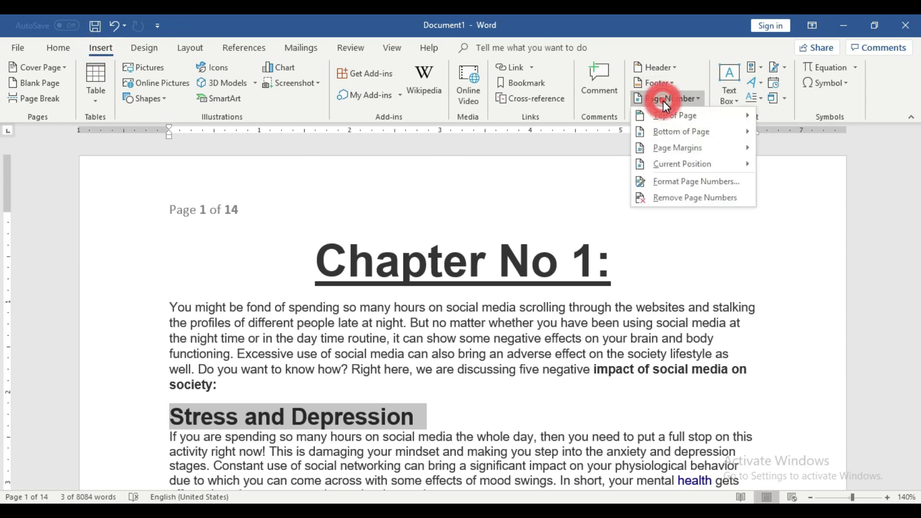
left_click(677, 198)
scroll(673, 217, "down", 5)
scroll(662, 271, "down", 10)
scroll(662, 272, "down", 4)
scroll(658, 275, "up", 1)
scroll(658, 275, "up", 8)
scroll(658, 275, "up", 8)
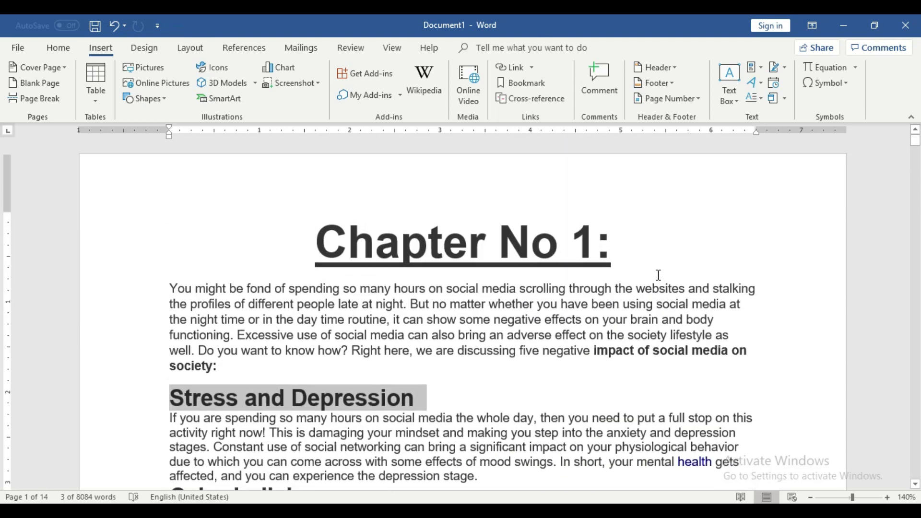
left_click(670, 99)
mouse_move(678, 147)
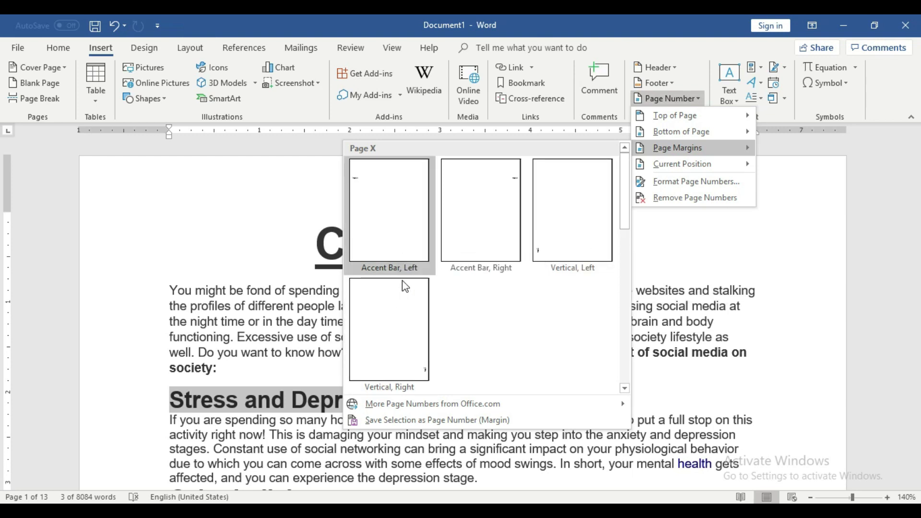
Step: Insert the Accent Bar, Left margin number and check pages read 'Page | 1', 'Page | 2'
left_click(386, 235)
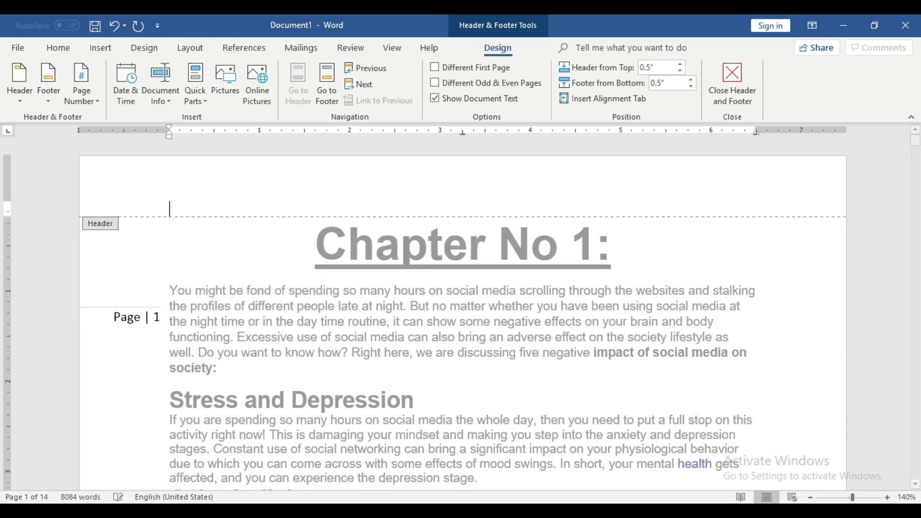
double_click(738, 270)
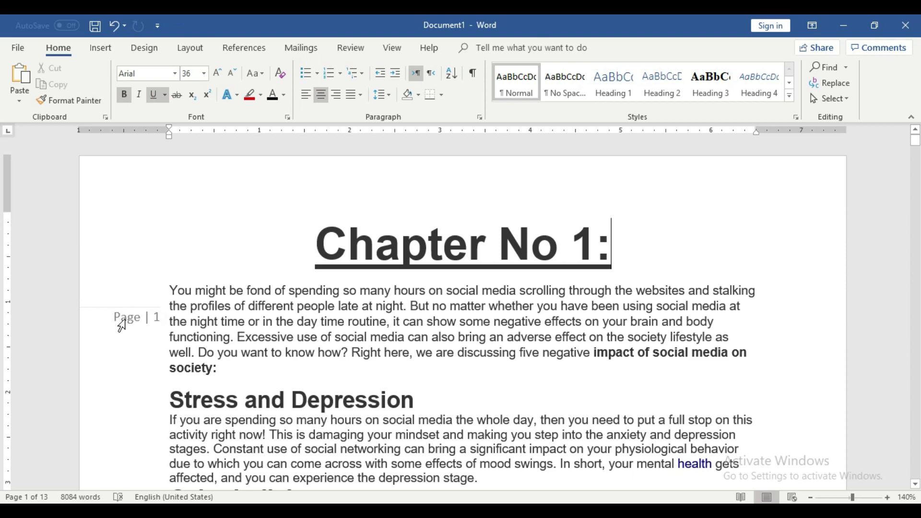
scroll(151, 328, "down", 2)
scroll(158, 329, "down", 5)
scroll(165, 330, "down", 7)
scroll(172, 331, "down", 4)
scroll(173, 331, "down", 5)
scroll(111, 261, "down", 2)
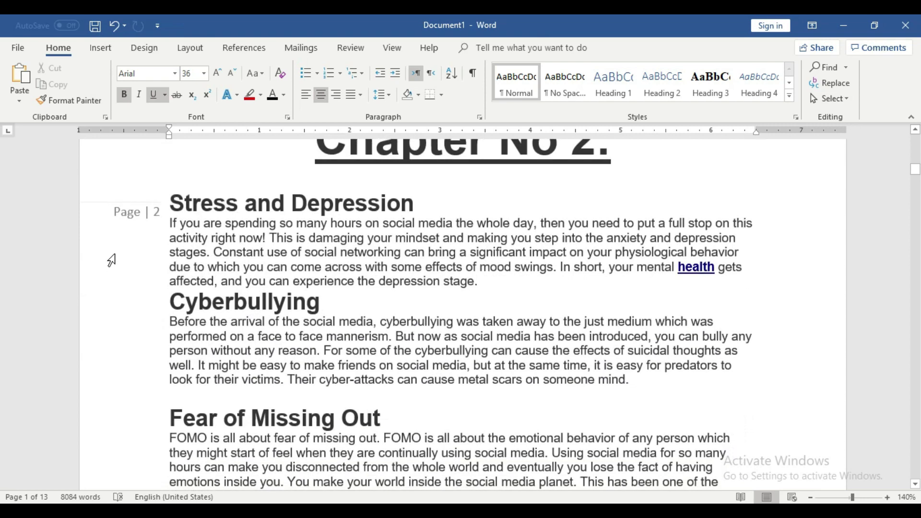
scroll(165, 216, "down", 6)
scroll(182, 288, "down", 5)
scroll(197, 335, "down", 7)
scroll(203, 347, "down", 6)
scroll(201, 355, "down", 5)
scroll(208, 352, "up", 4)
scroll(208, 352, "down", 5)
scroll(155, 238, "down", 2)
scroll(195, 335, "down", 5)
scroll(196, 336, "up", 5)
scroll(195, 335, "up", 8)
scroll(195, 335, "up", 7)
scroll(195, 336, "up", 7)
scroll(195, 335, "up", 15)
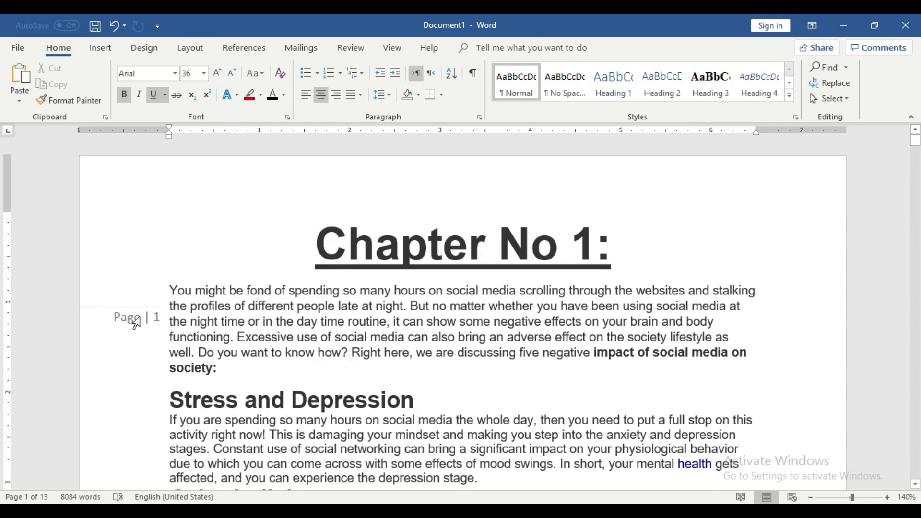
Step: Enter header editing and select the 'Page | 1' text in the left margin
double_click(136, 321)
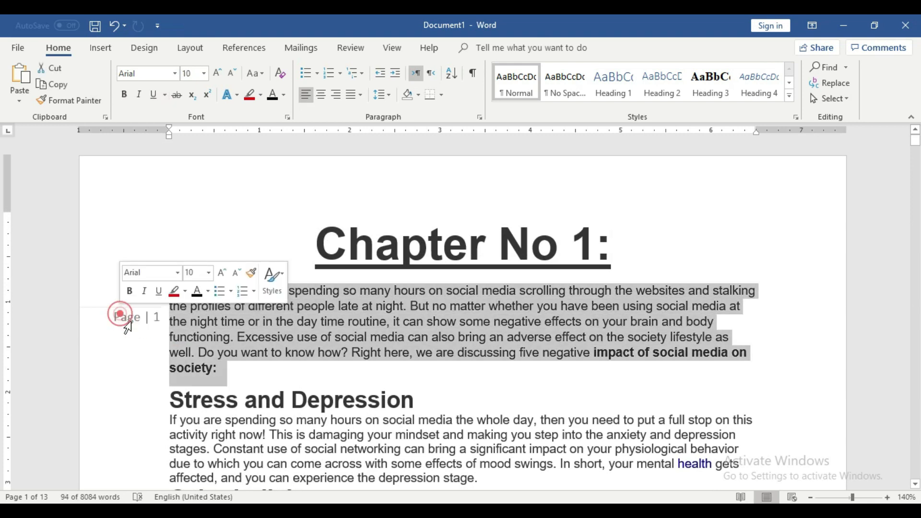
left_click(129, 322)
left_click(195, 267)
double_click(122, 321)
double_click(298, 181)
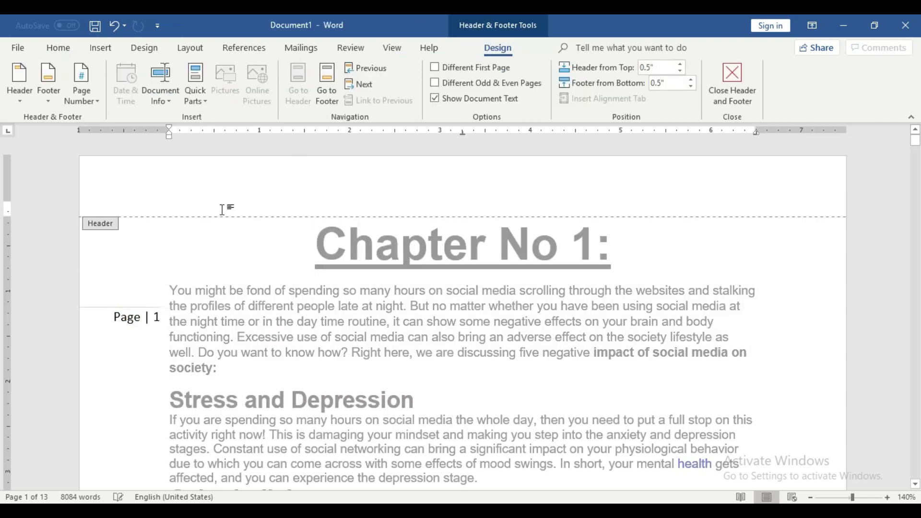
left_click_drag(159, 317, 113, 317)
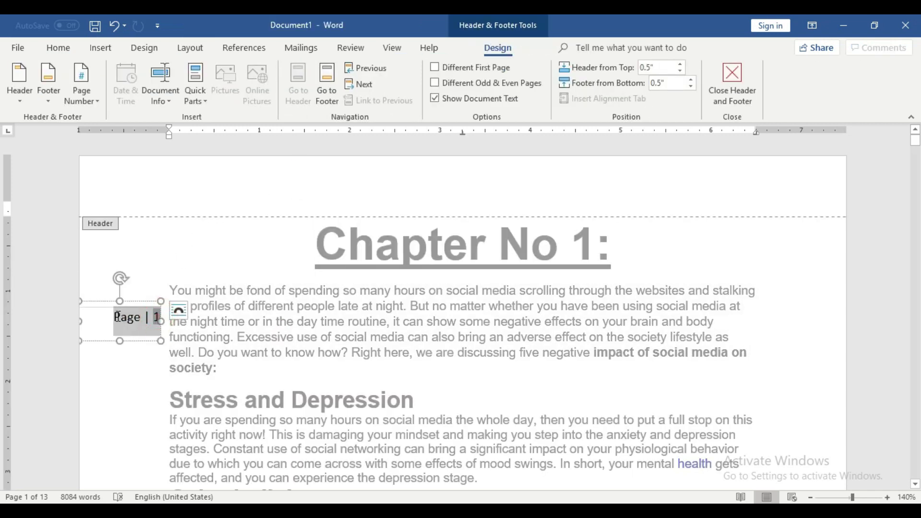
Step: Give the selected page number a yellow text highlight and return to the essay body
left_click(58, 48)
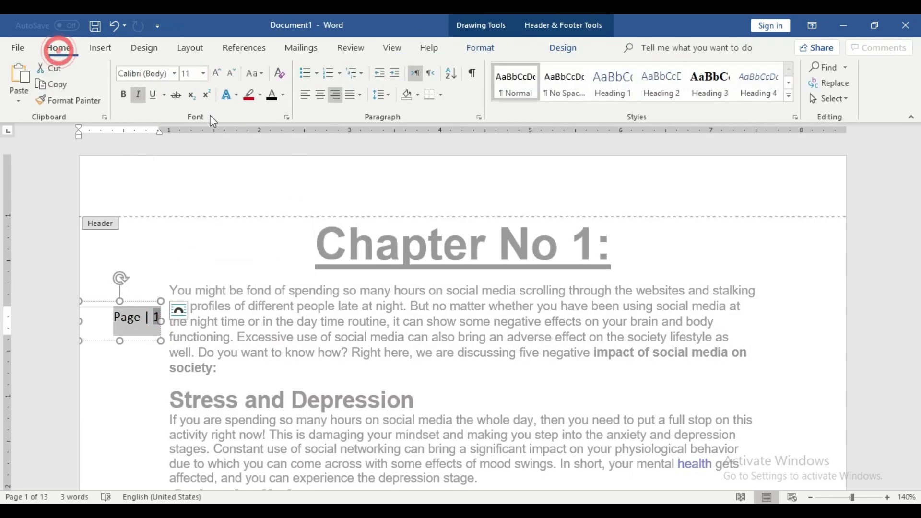
left_click(261, 98)
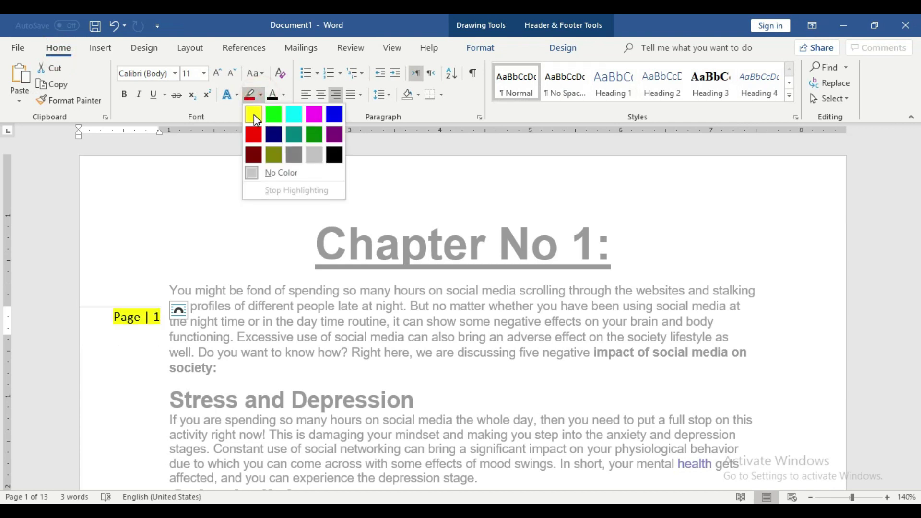
left_click(256, 118)
double_click(830, 320)
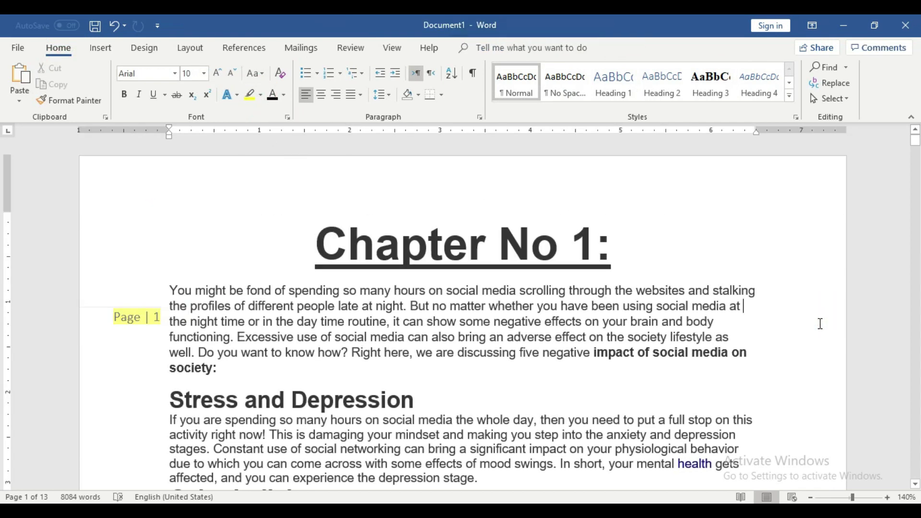
scroll(415, 383, "down", 5)
scroll(415, 383, "down", 10)
scroll(418, 379, "down", 6)
scroll(422, 372, "down", 5)
scroll(424, 370, "up", 5)
scroll(424, 370, "up", 8)
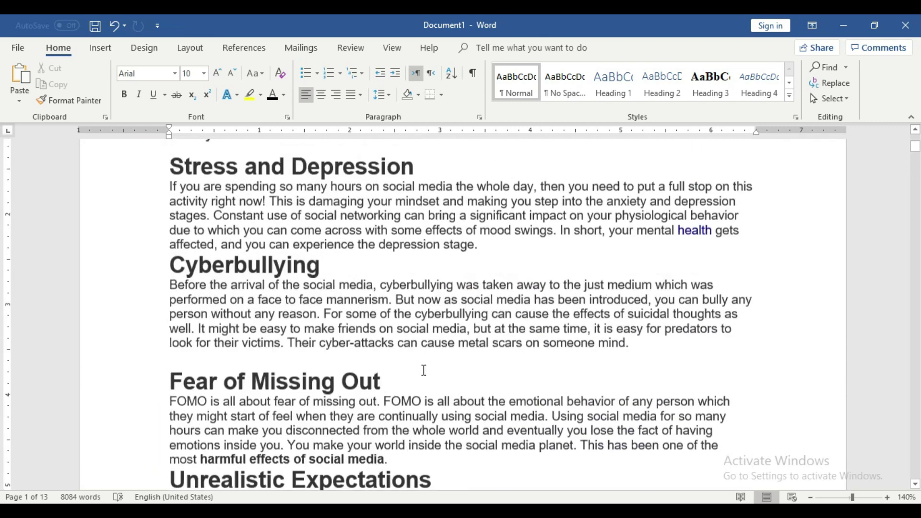
scroll(424, 371, "up", 5)
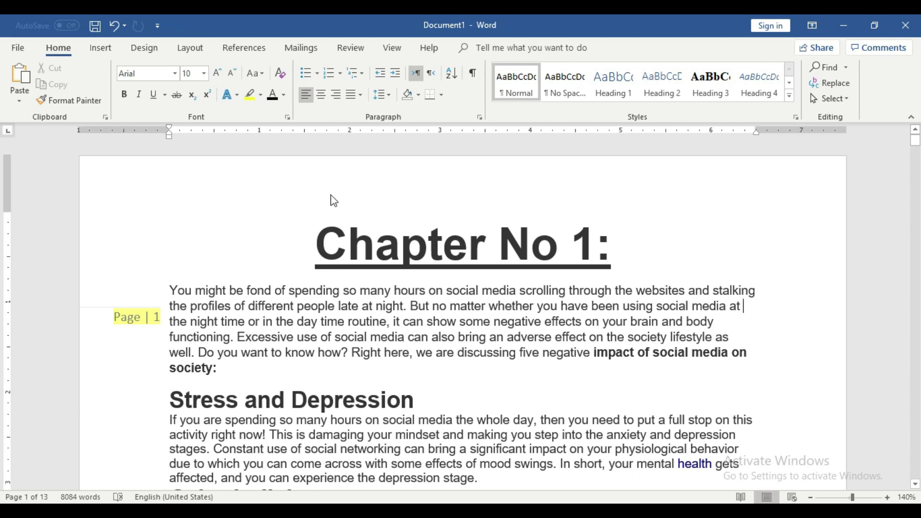
Step: Reopen header editing and select the 'Page | 1' box in the left margin
double_click(136, 353)
left_click(130, 337)
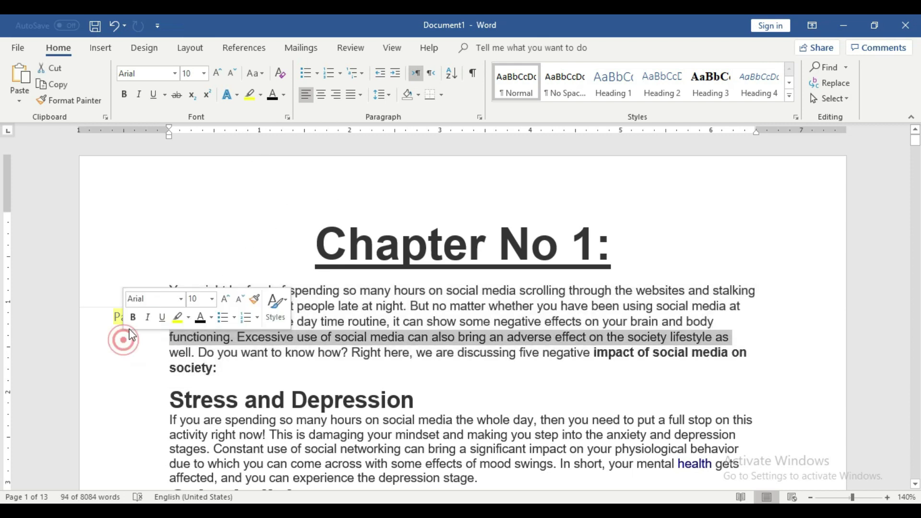
double_click(130, 353)
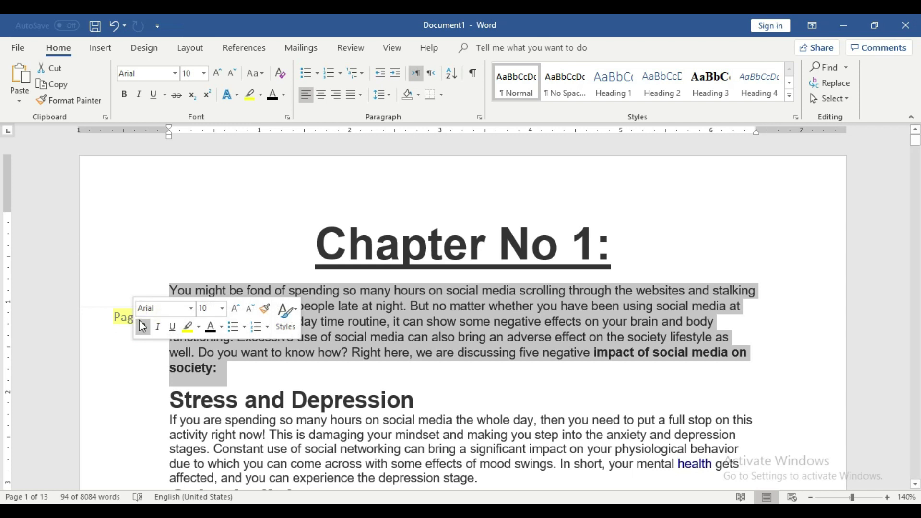
left_click(233, 174)
double_click(234, 174)
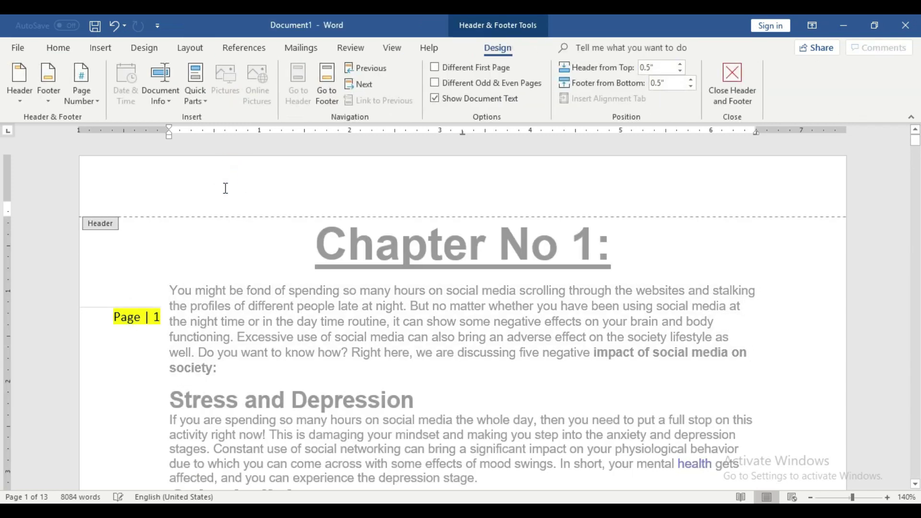
left_click(159, 315)
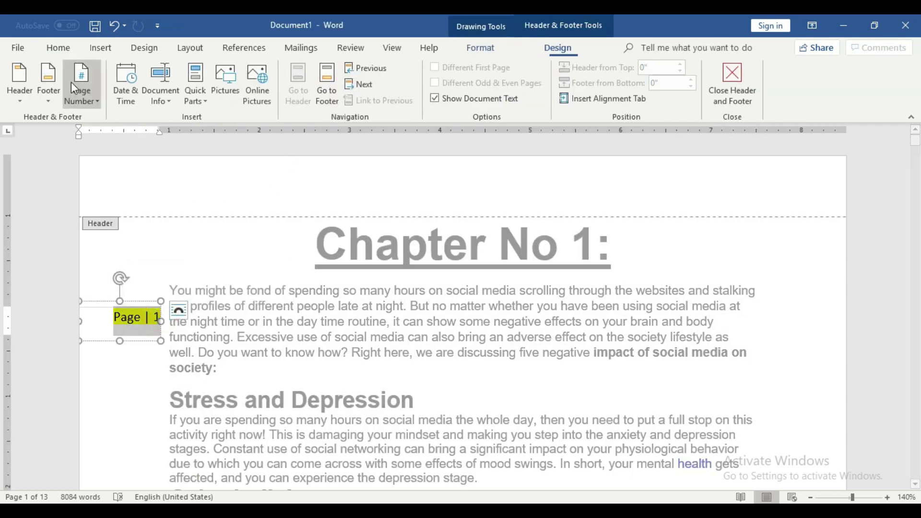
Step: Switch the page number highlight to dark red and return to the body to check every page
left_click(58, 48)
left_click(261, 95)
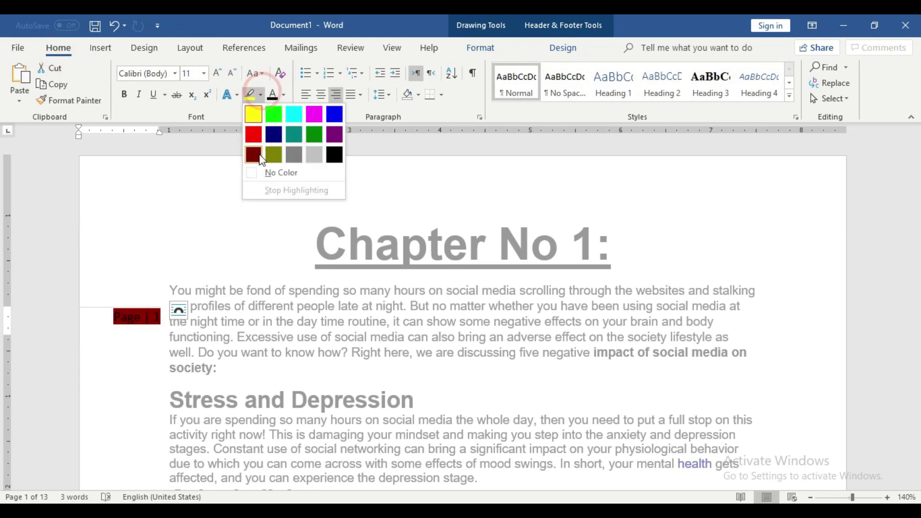
left_click(249, 134)
double_click(804, 291)
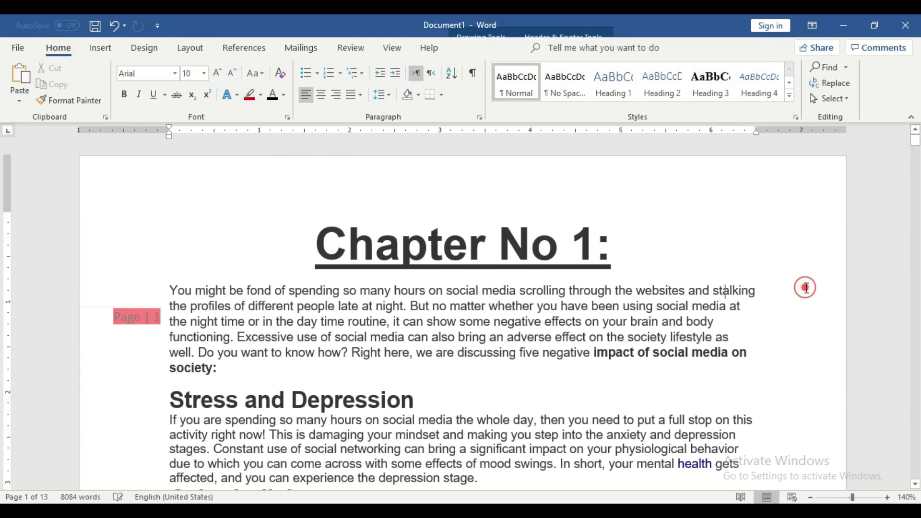
scroll(800, 320, "down", 2)
scroll(800, 320, "up", 2)
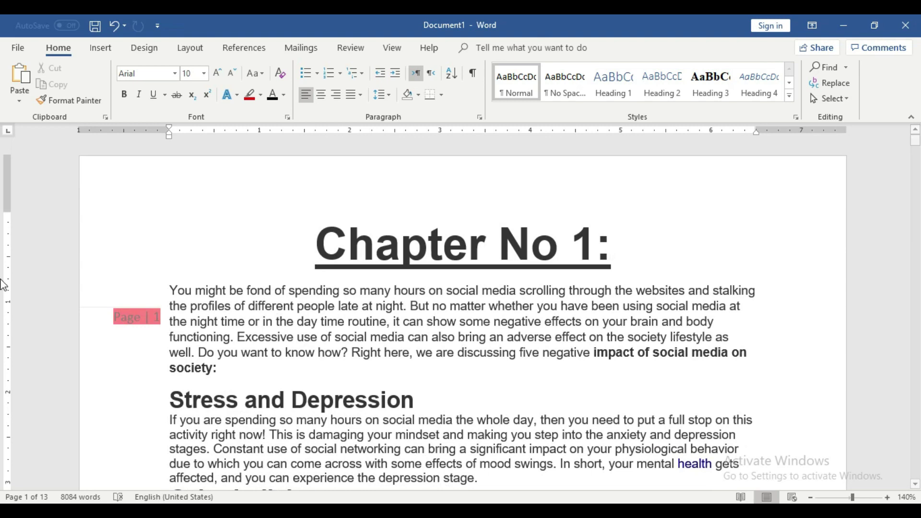
scroll(185, 357, "down", 4)
scroll(185, 357, "down", 10)
scroll(185, 358, "up", 11)
scroll(185, 357, "down", 2)
scroll(185, 357, "down", 5)
scroll(185, 357, "up", 8)
scroll(185, 357, "down", 3)
scroll(185, 357, "up", 4)
scroll(186, 357, "down", 6)
scroll(185, 357, "up", 6)
scroll(171, 358, "down", 3)
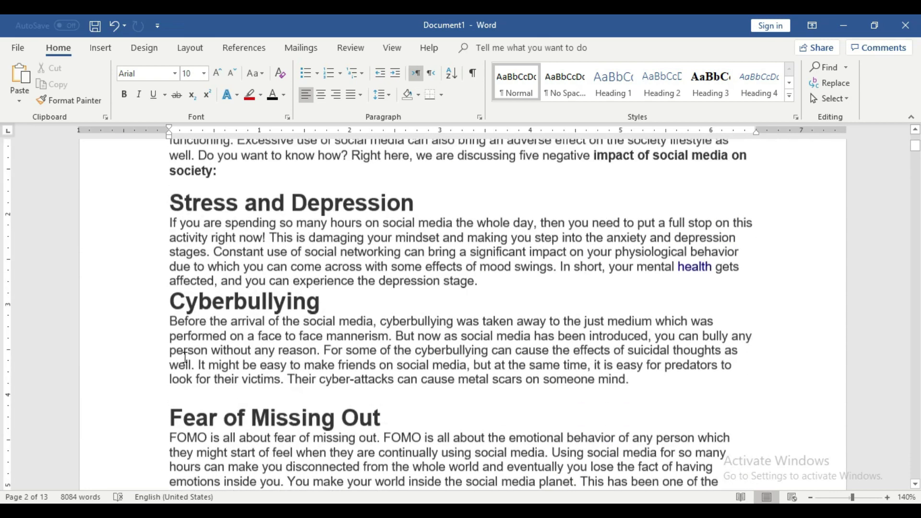
scroll(127, 244, "up", 5)
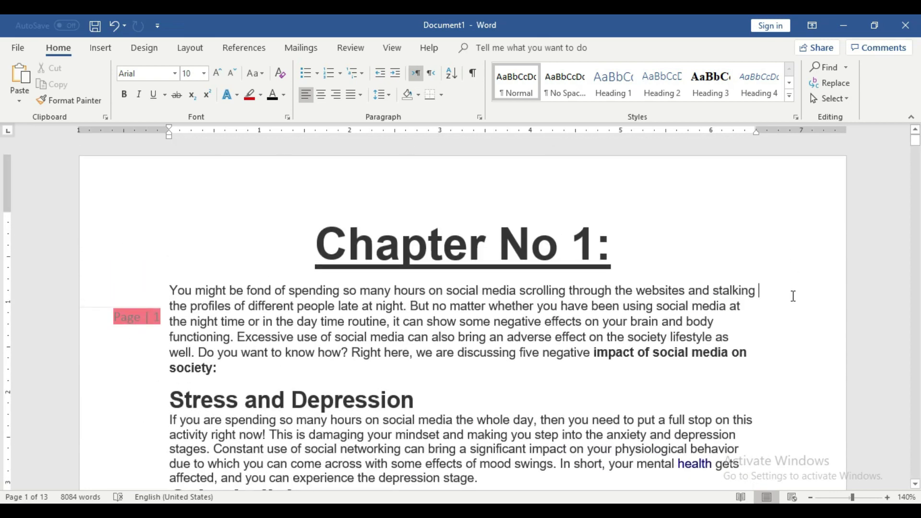
Step: Remove the left-margin number and insert an Accent Bar, Right margin page number
left_click(101, 50)
left_click(664, 100)
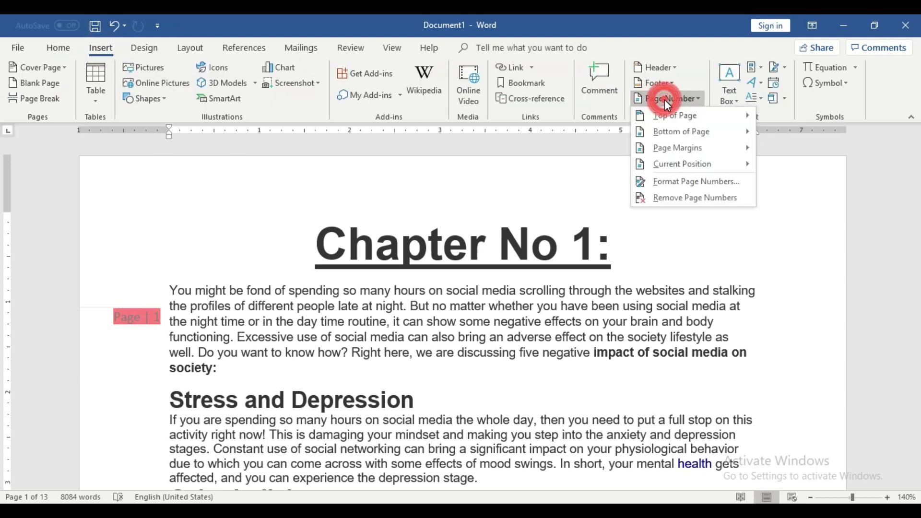
left_click(689, 198)
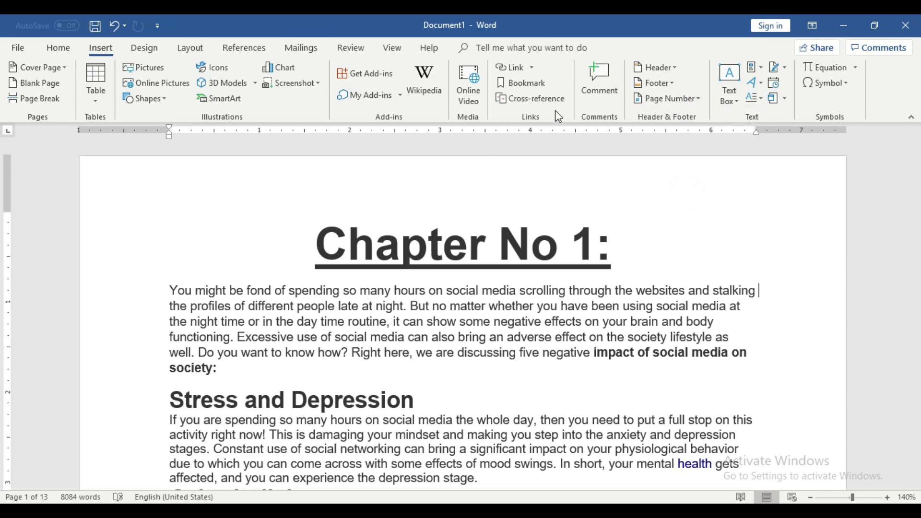
left_click(681, 94)
mouse_move(678, 148)
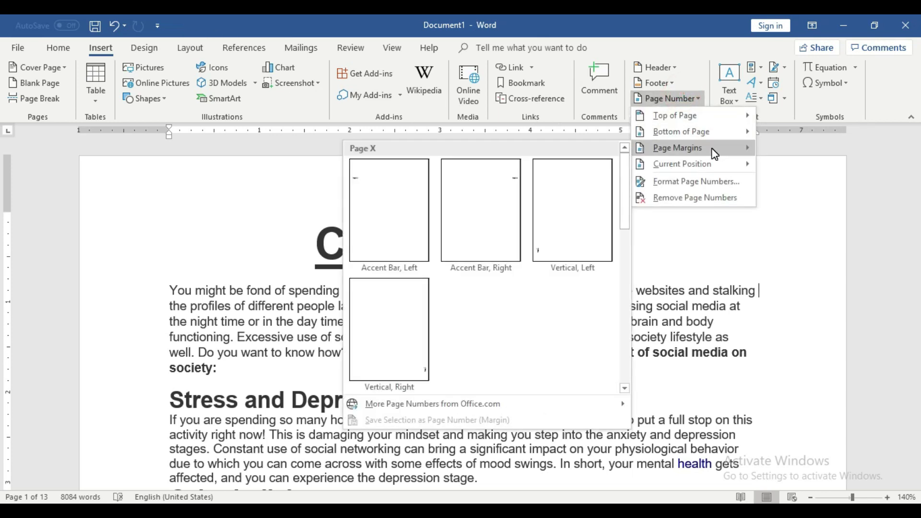
left_click(499, 211)
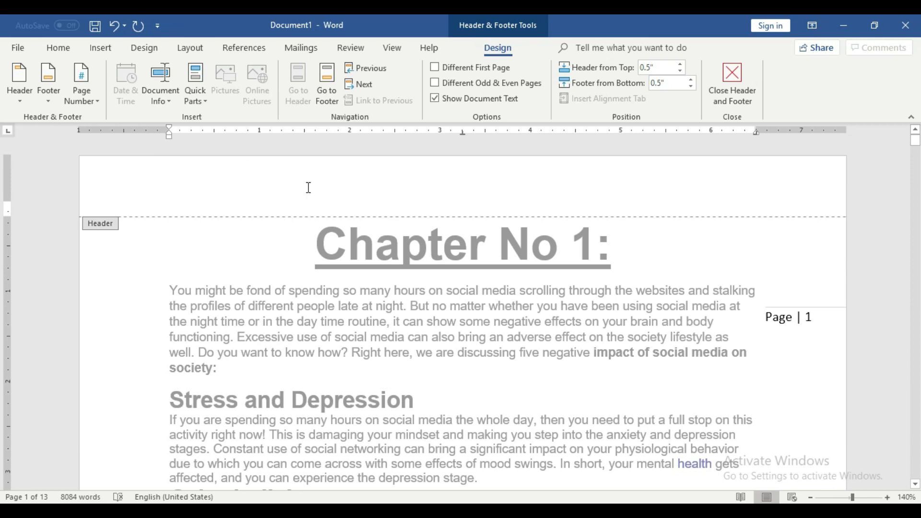
Step: Highlight the right-margin 'Page | 1' box in pink and return to the first paragraph
left_click(824, 316)
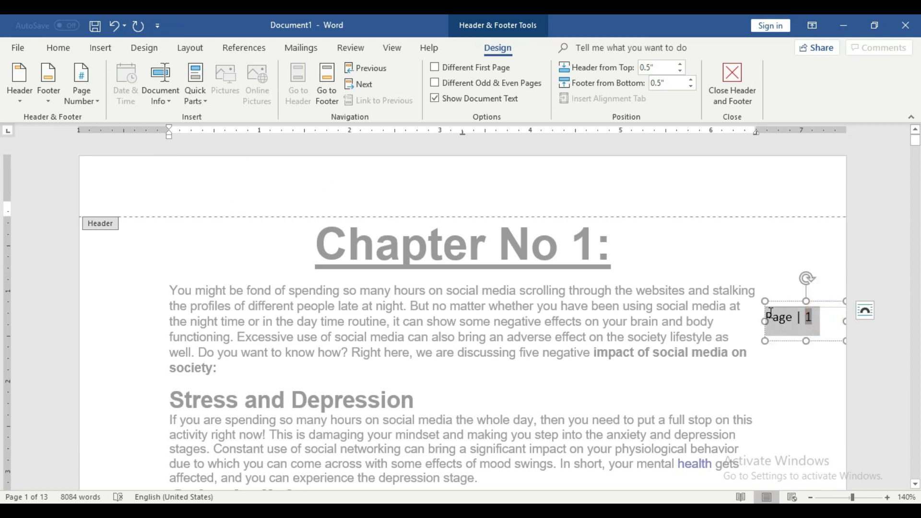
left_click(58, 48)
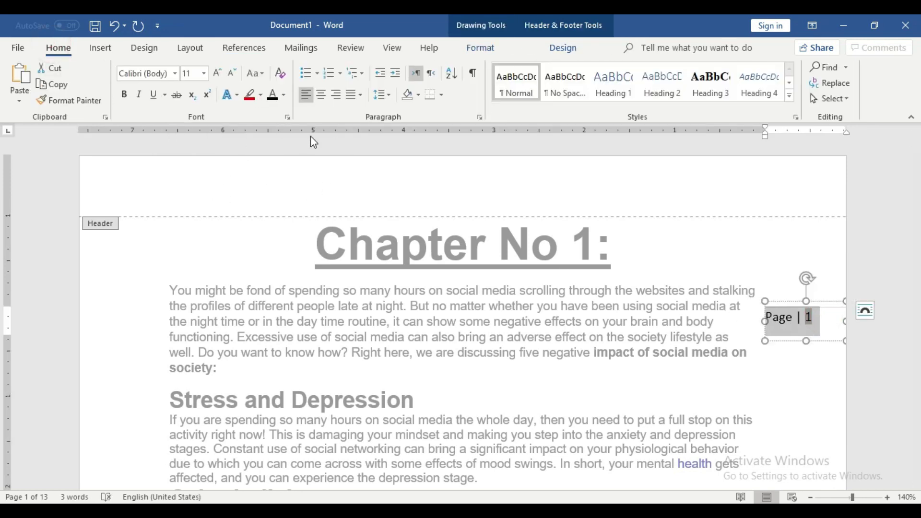
left_click(260, 95)
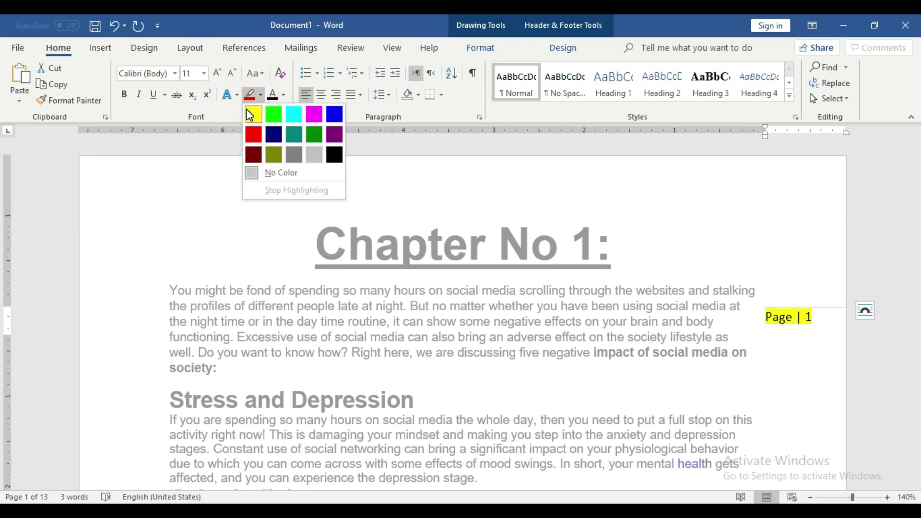
left_click(322, 124)
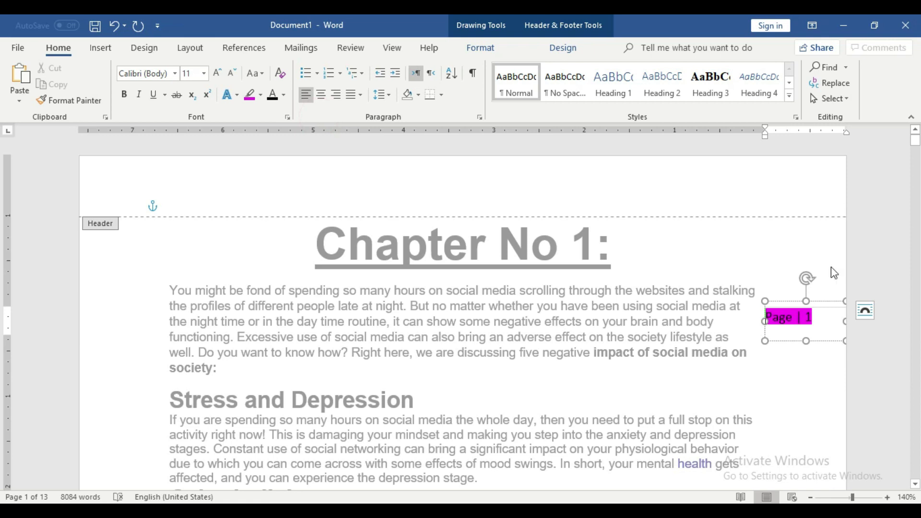
double_click(655, 259)
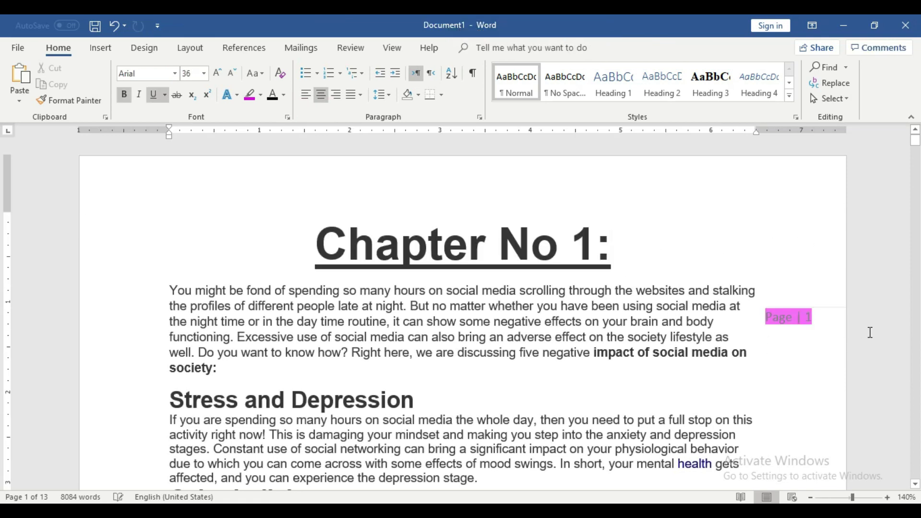
left_click(870, 332)
scroll(866, 292, "down", 3)
scroll(865, 292, "down", 5)
scroll(865, 291, "down", 4)
scroll(865, 291, "down", 5)
scroll(866, 292, "down", 3)
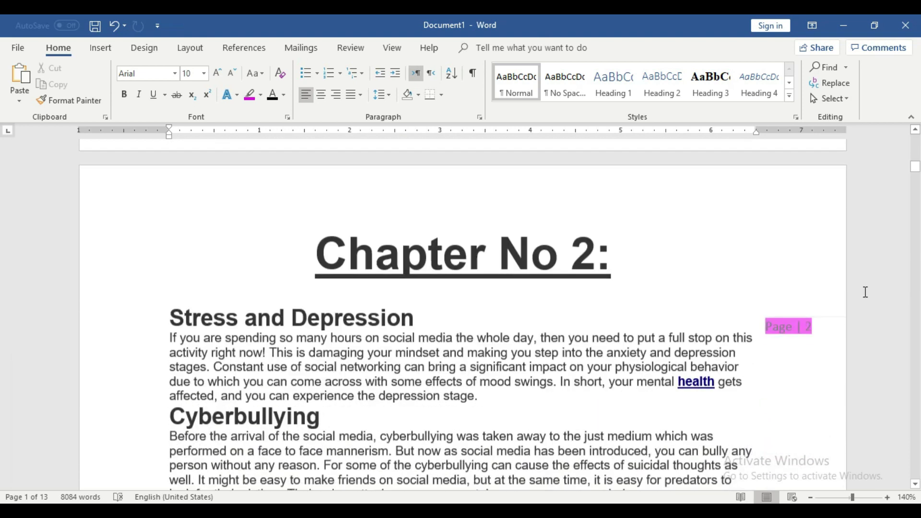
scroll(865, 292, "down", 1)
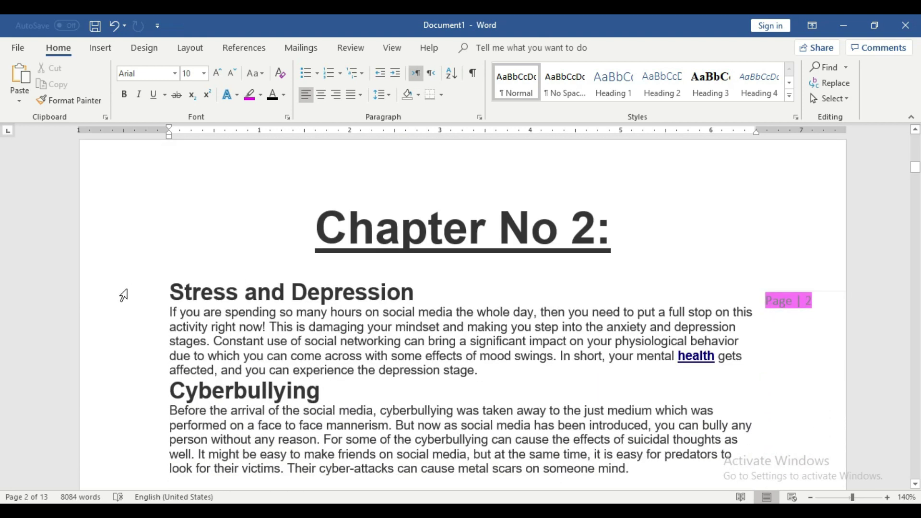
scroll(789, 261, "down", 3)
scroll(819, 296, "down", 6)
scroll(819, 296, "down", 5)
scroll(819, 296, "down", 4)
scroll(819, 297, "down", 4)
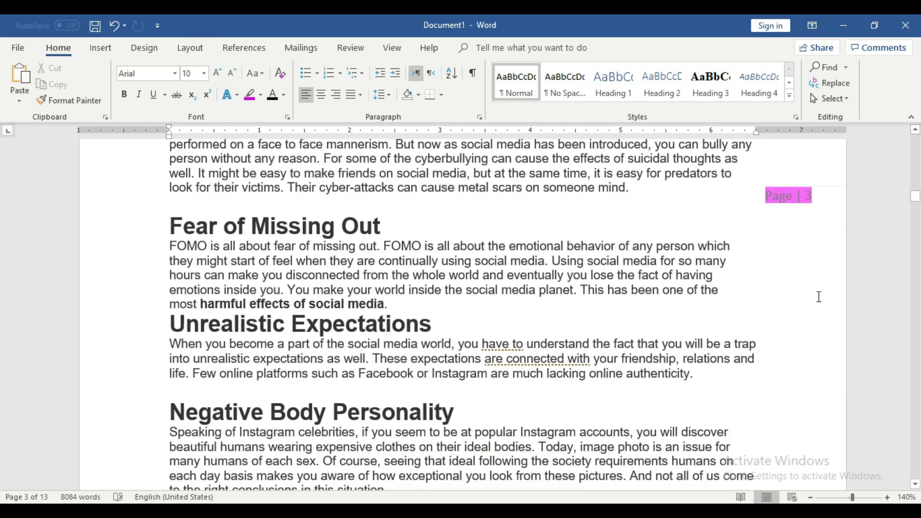
scroll(818, 294, "up", 5)
left_click_drag(915, 214, 915, 144)
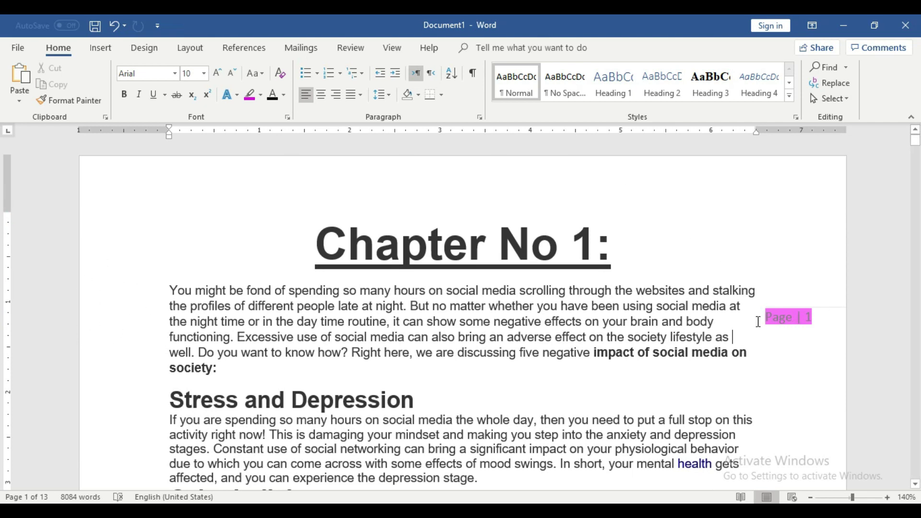
scroll(791, 321, "down", 2)
scroll(791, 322, "down", 5)
scroll(791, 322, "down", 4)
scroll(791, 322, "down", 2)
scroll(791, 323, "down", 4)
scroll(789, 323, "down", 1)
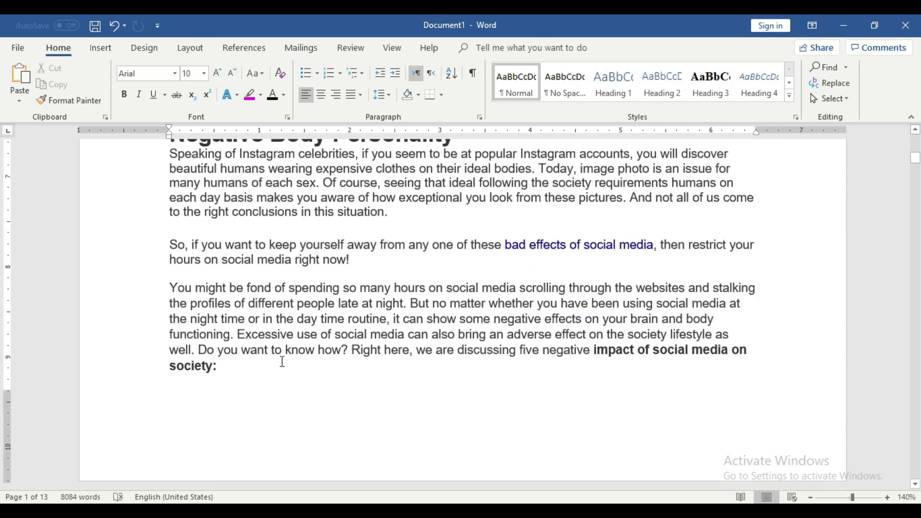
scroll(119, 344, "down", 1)
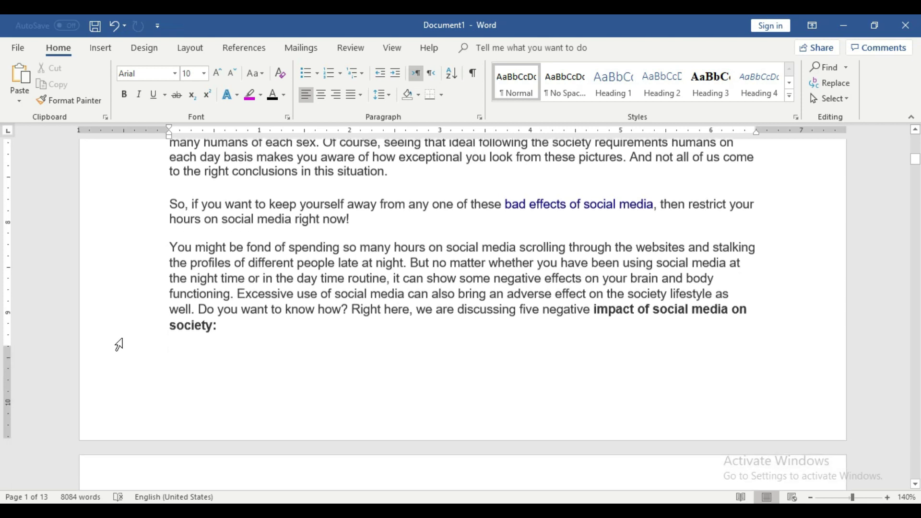
key("ctrl+z")
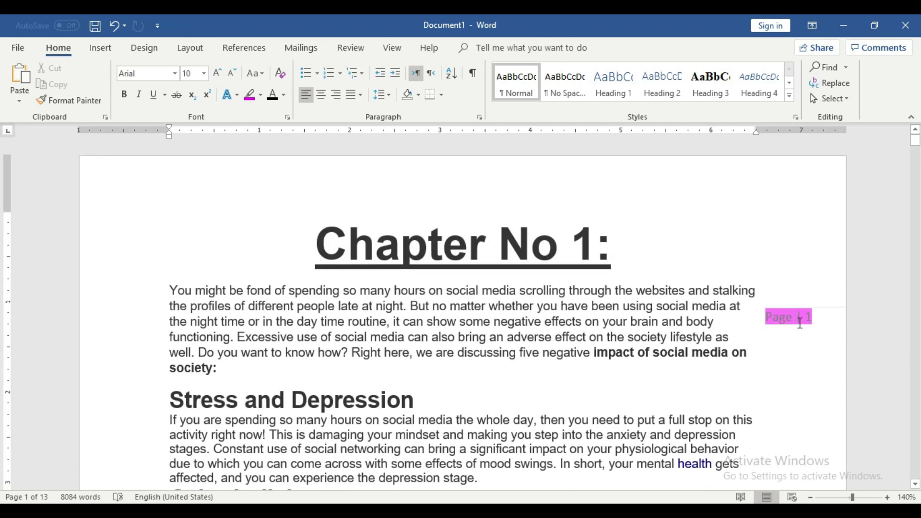
left_click(101, 48)
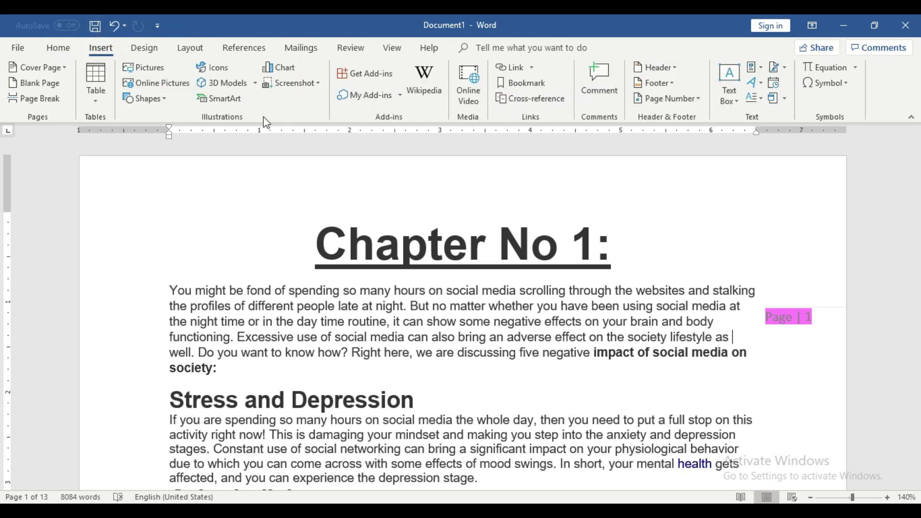
Step: Remove the right-margin number and insert a Vertical, Left margin page number
left_click(655, 98)
left_click(676, 192)
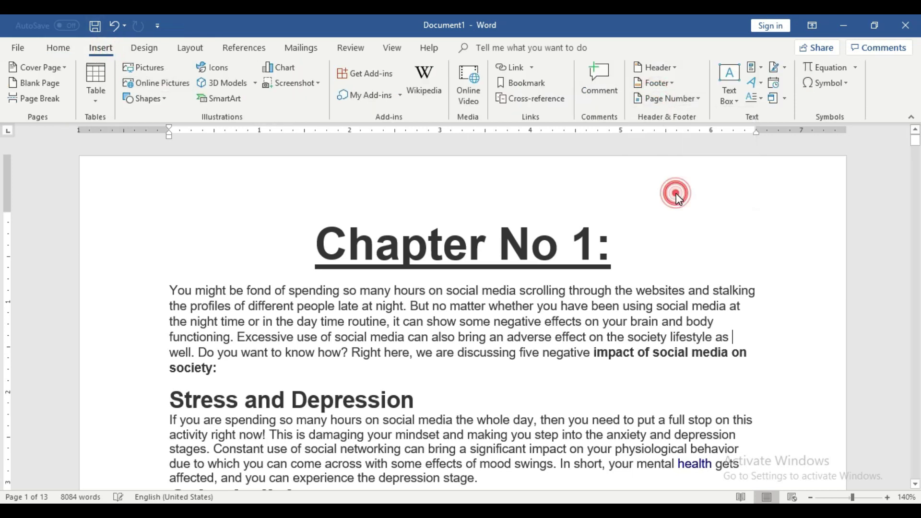
left_click(655, 97)
mouse_move(676, 147)
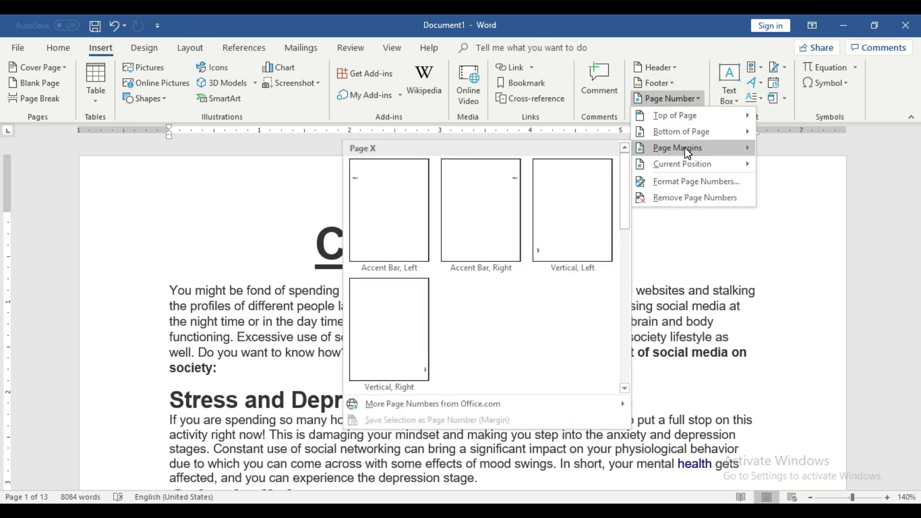
left_click(578, 253)
Step: Select the vertical 'Page 1' number box and apply a magenta text highlight
scroll(579, 253, "down", 5)
scroll(579, 253, "down", 6)
scroll(579, 253, "down", 4)
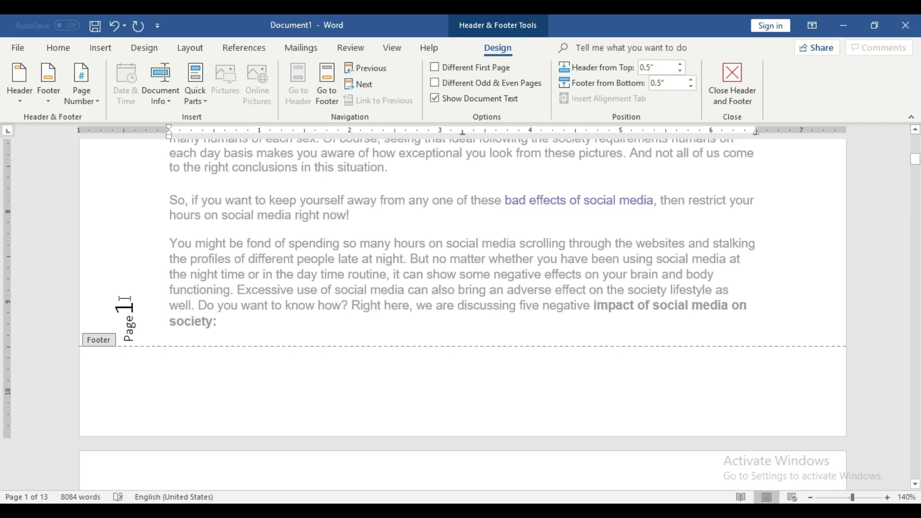
left_click(124, 314)
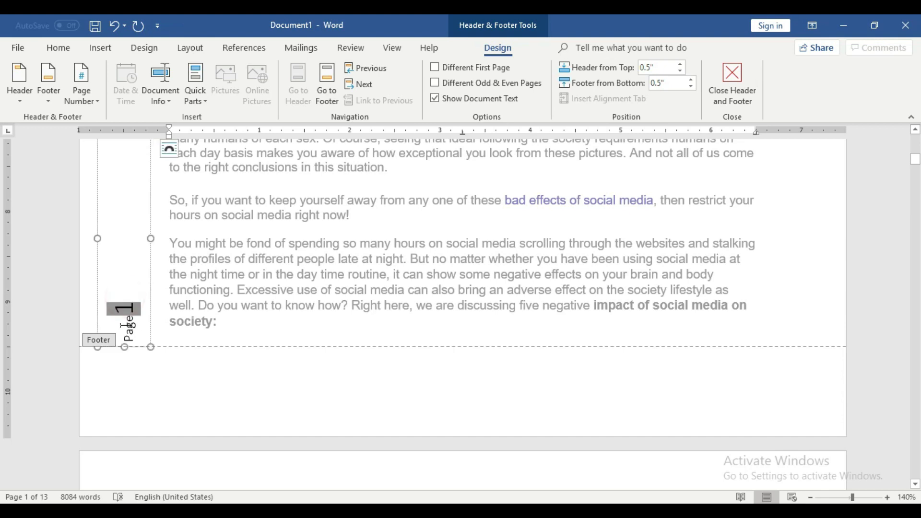
left_click(58, 48)
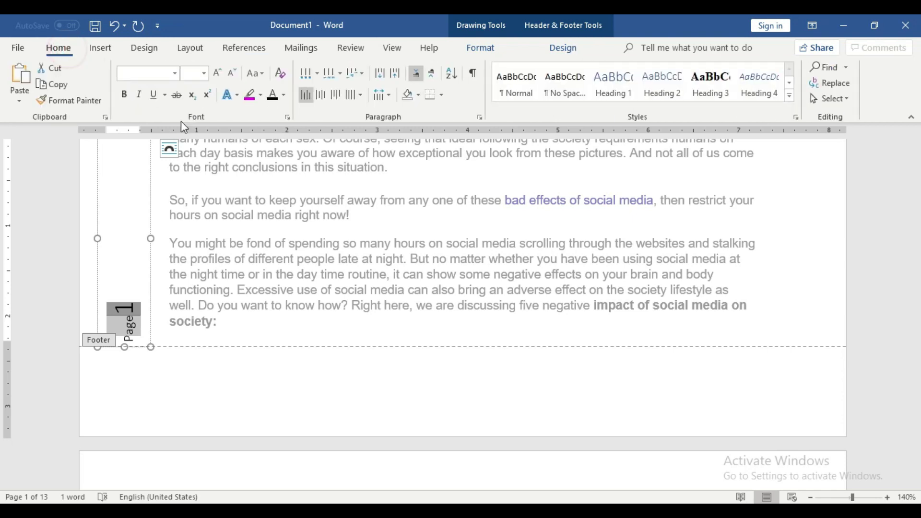
left_click(249, 94)
Step: Reselect the word inside the box, highlight it magenta as well, and close footer editing
left_click(124, 307)
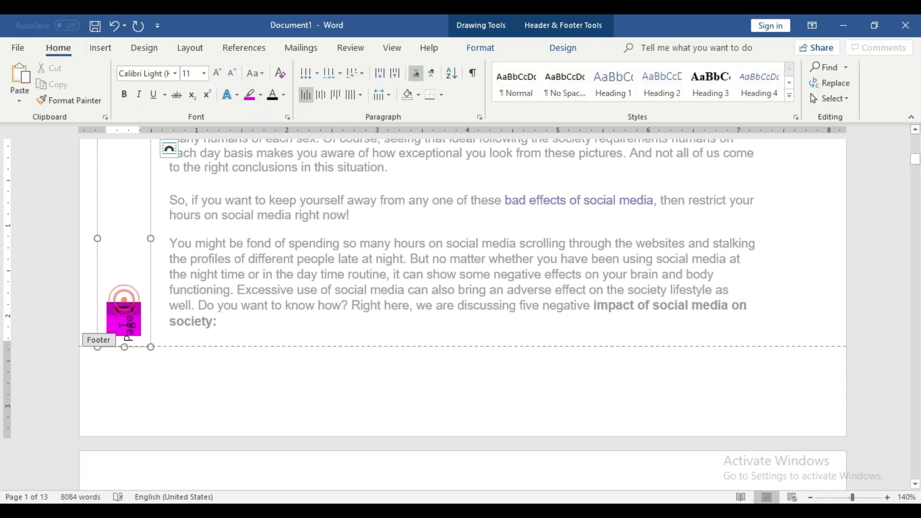
left_click(125, 340)
left_click(127, 298)
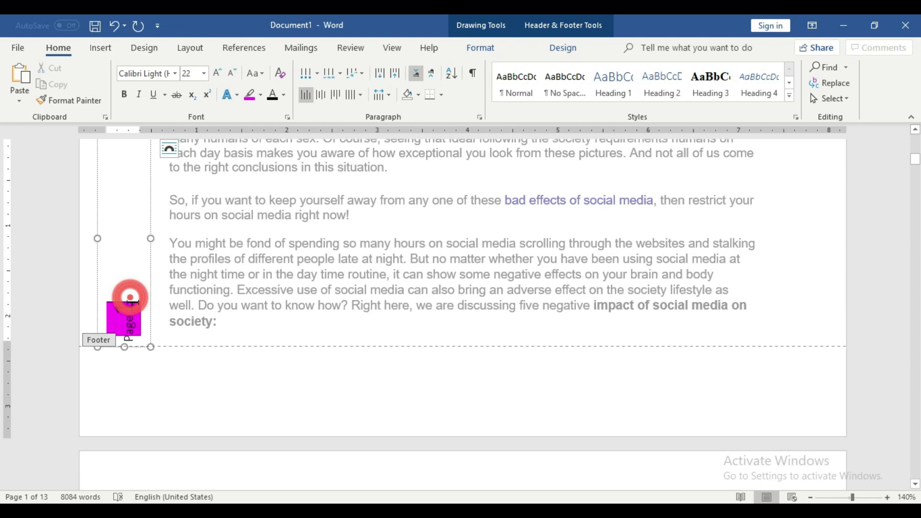
double_click(126, 339)
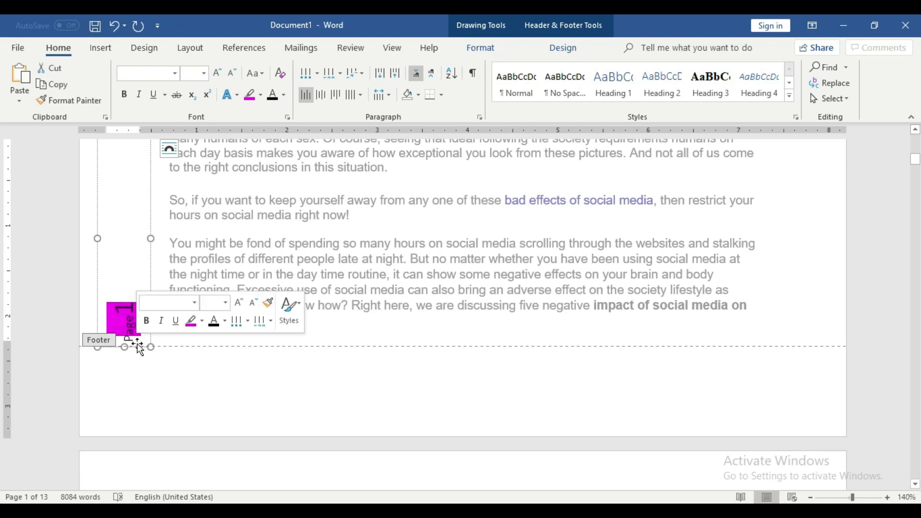
left_click(248, 95)
left_click(254, 327)
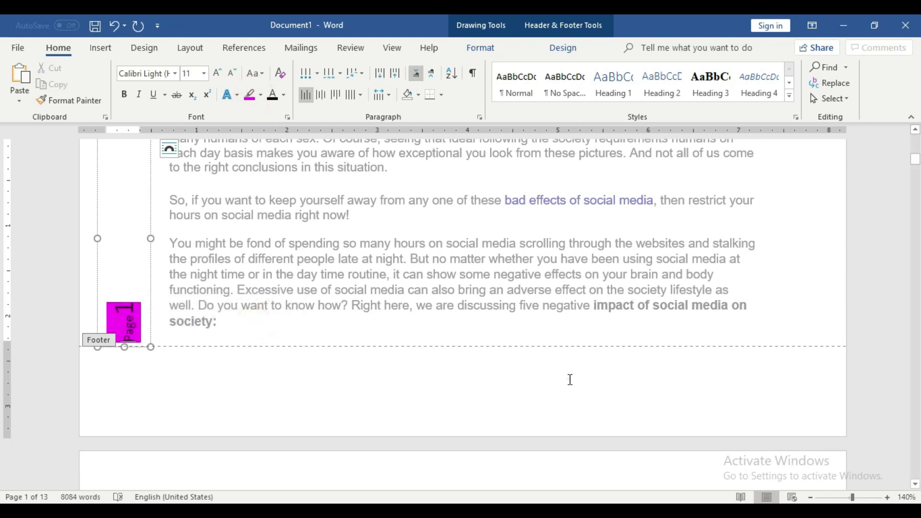
left_click(569, 379)
double_click(843, 262)
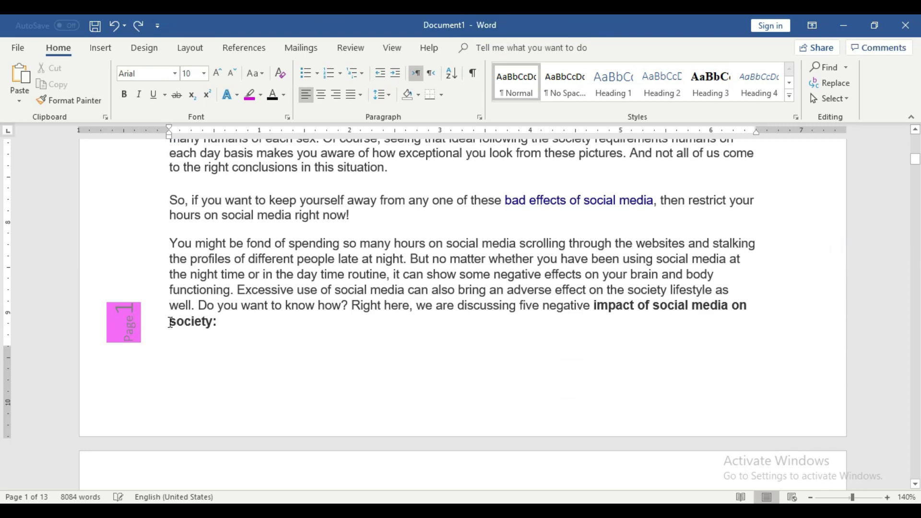
Step: Scroll through the pages checking the vertical 'Page N' numbers and hide the white space between pages
scroll(179, 322, "down", 8)
scroll(181, 318, "down", 6)
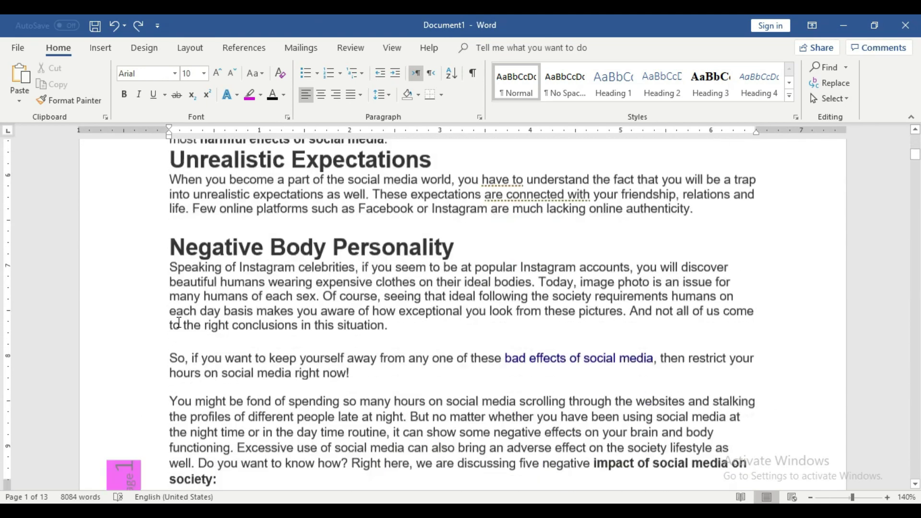
scroll(185, 319, "down", 5)
scroll(139, 254, "down", 5)
scroll(144, 267, "down", 5)
scroll(144, 269, "down", 5)
scroll(120, 216, "down", 5)
double_click(183, 288)
Step: Continue reviewing, return to the top, and bring up the Page Number menu's margin options
scroll(144, 336, "down", 5)
scroll(111, 381, "down", 4)
scroll(144, 365, "down", 5)
scroll(144, 365, "down", 5)
scroll(144, 379, "down", 5)
scroll(145, 390, "down", 2)
left_click_drag(915, 237, 917, 144)
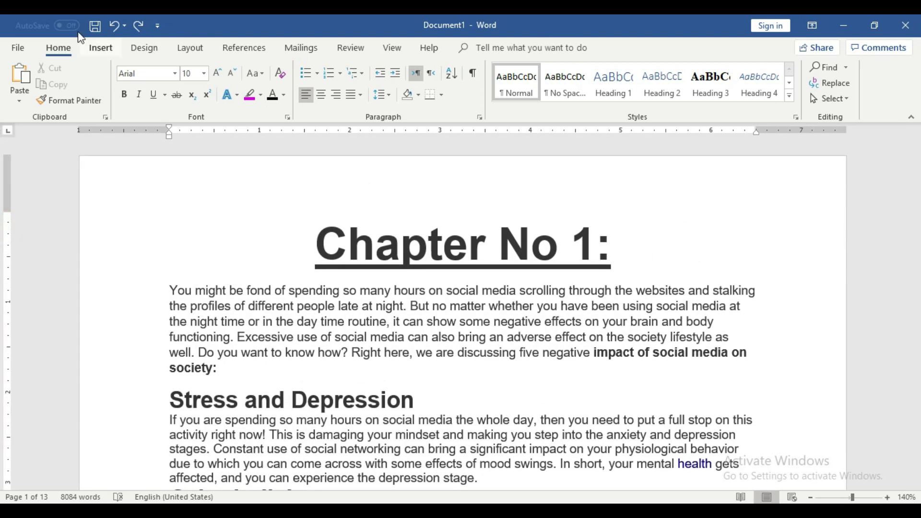
left_click(100, 47)
left_click(664, 103)
mouse_move(677, 148)
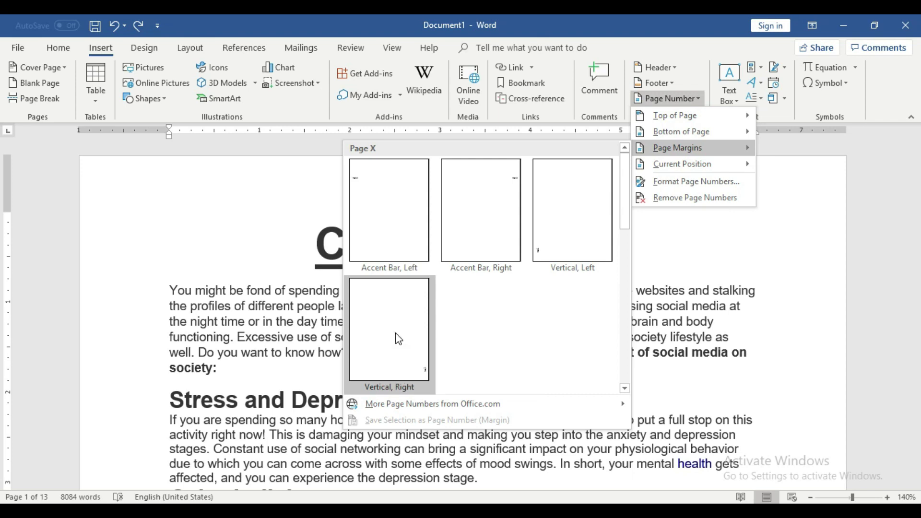
Step: Insert a Vertical, Right margin 'Page 1' number and double-click back into the essay body
left_click(396, 336)
scroll(574, 321, "down", 5)
scroll(574, 320, "down", 5)
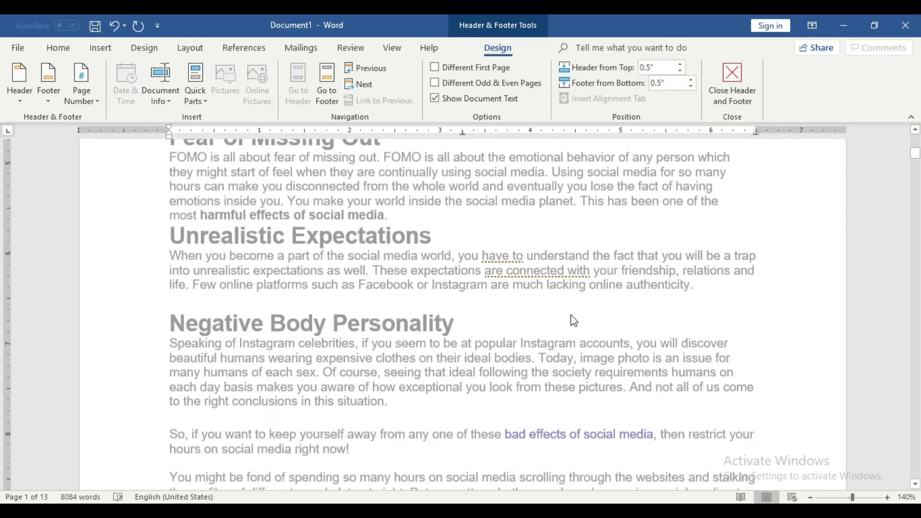
scroll(574, 321, "down", 5)
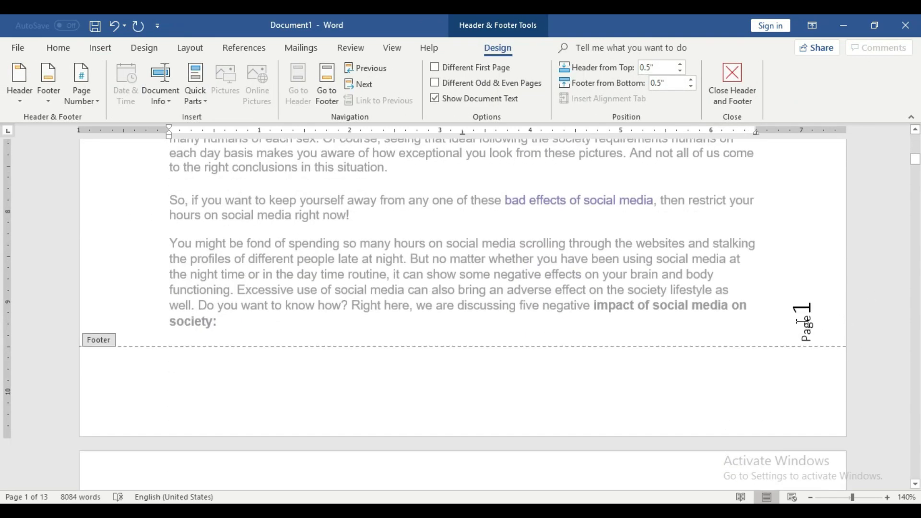
double_click(155, 246)
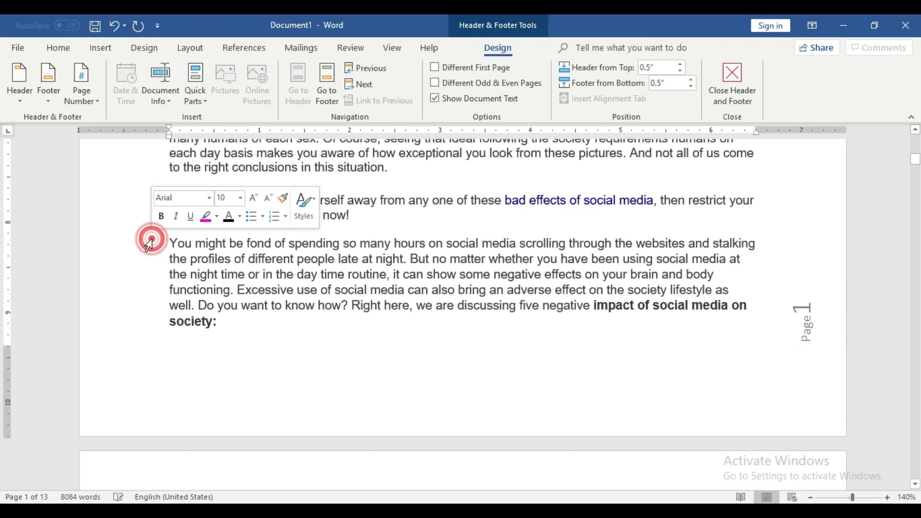
Step: Scroll through the essay to review the Chapter No 1 and Chapter No 2 pages
scroll(770, 274, "down", 5)
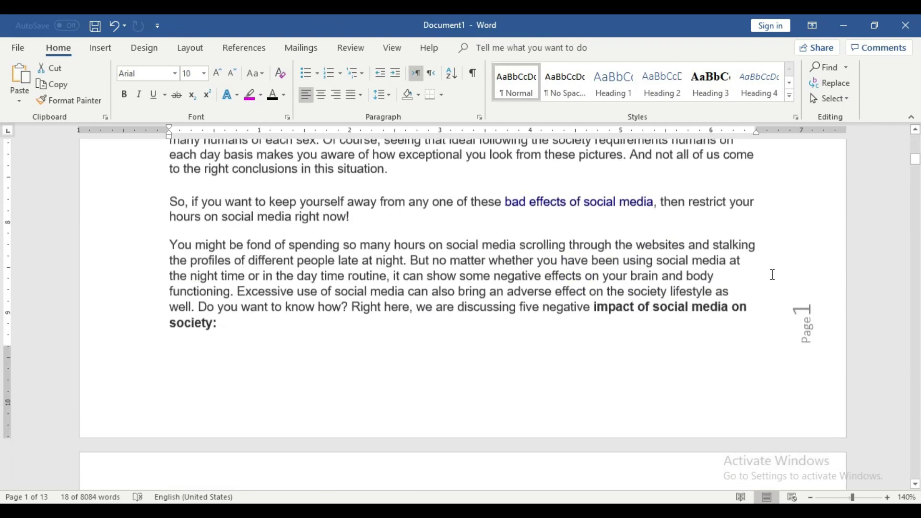
scroll(810, 325, "down", 2)
scroll(811, 321, "down", 5)
scroll(811, 321, "down", 1)
scroll(802, 329, "down", 3)
scroll(797, 337, "down", 5)
scroll(796, 336, "up", 1)
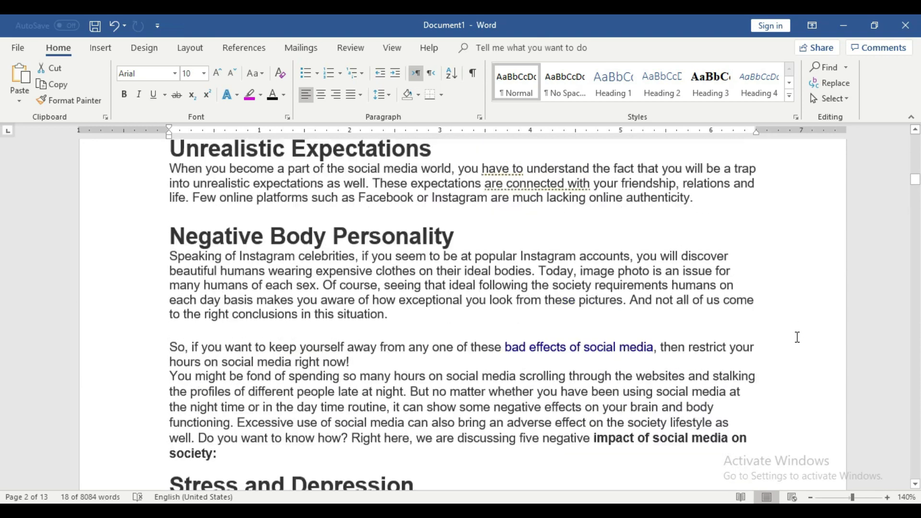
scroll(797, 335, "down", 7)
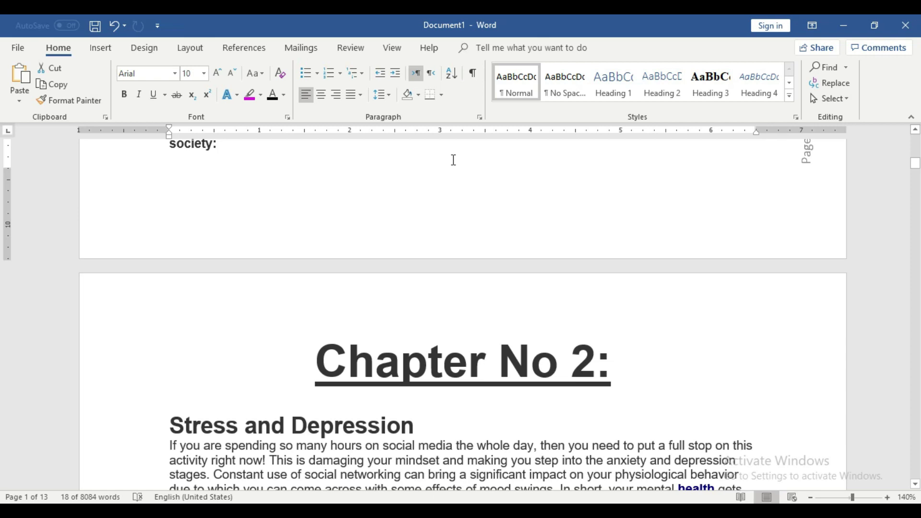
scroll(533, 224, "up", 5)
scroll(532, 224, "up", 5)
scroll(533, 225, "up", 3)
scroll(534, 224, "up", 1)
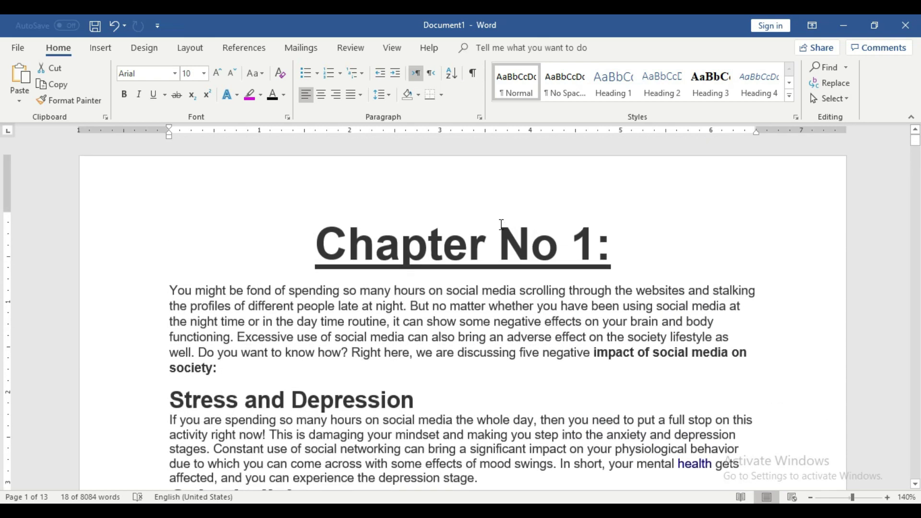
Step: Switch to the Insert ribbon, clear the text selection and recheck the Chapter No 2 page
left_click(112, 48)
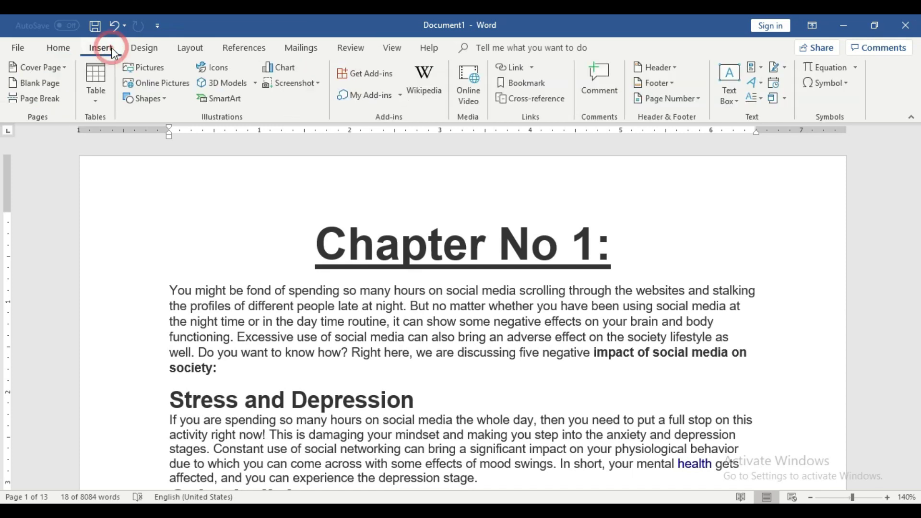
left_click(434, 402)
scroll(435, 403, "down", 7)
scroll(435, 403, "down", 4)
scroll(435, 404, "down", 6)
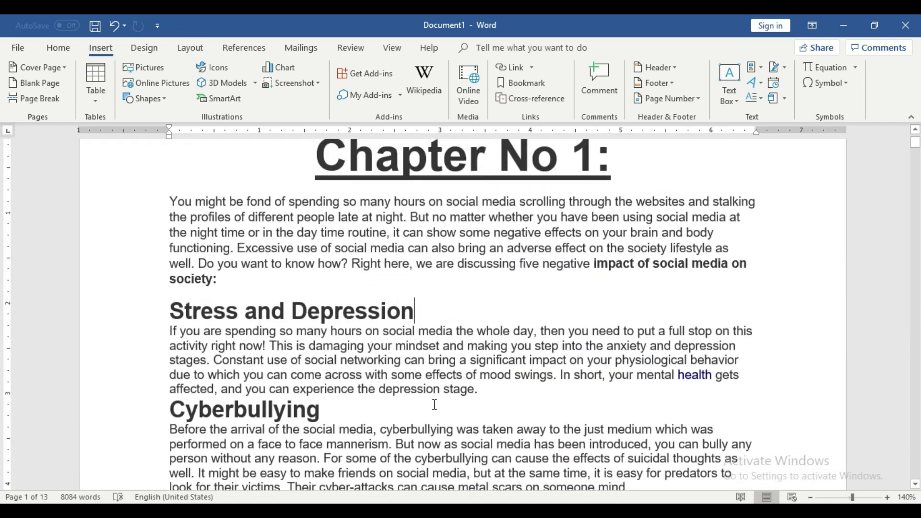
scroll(435, 404, "up", 2)
scroll(473, 296, "down", 4)
scroll(308, 230, "up", 4)
scroll(396, 361, "down", 5)
scroll(396, 361, "down", 10)
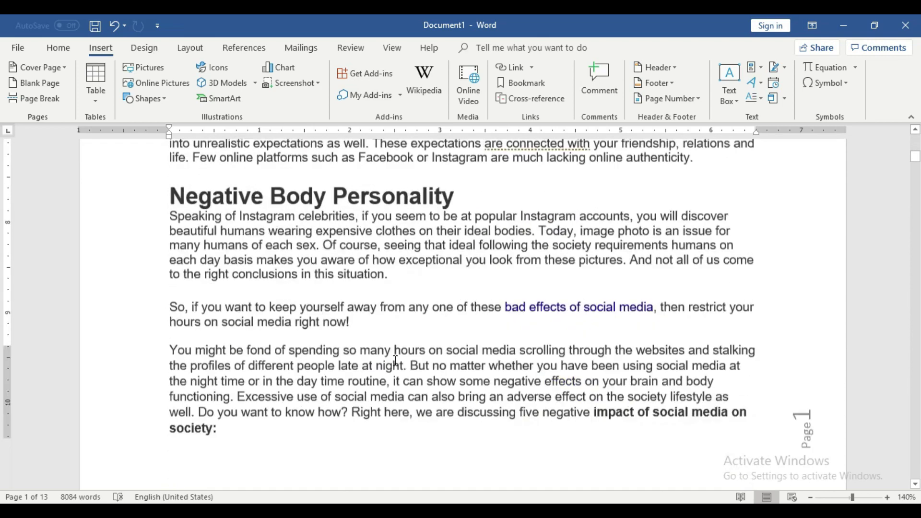
scroll(395, 361, "down", 5)
Step: Place the insertion point after the Chapter No 1 title, undoing an accidental change
left_click(319, 357)
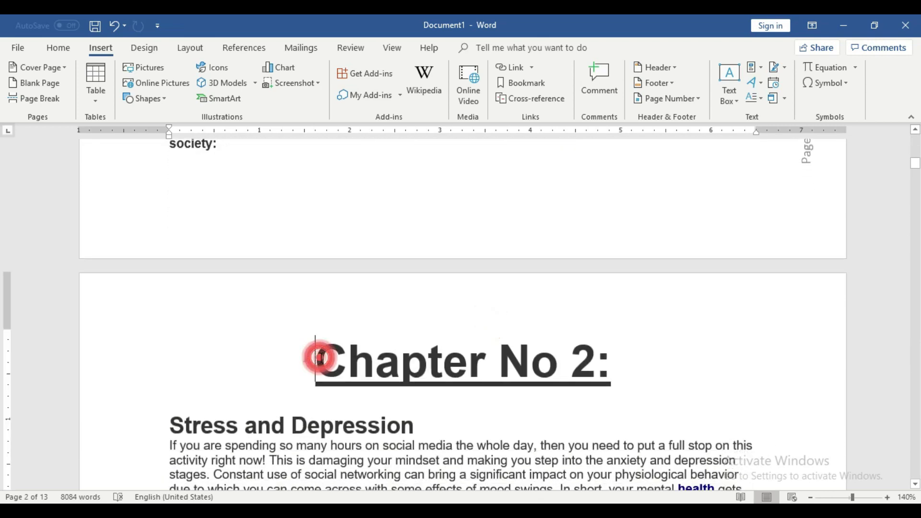
key("ctrl+z")
scroll(321, 357, "up", 3)
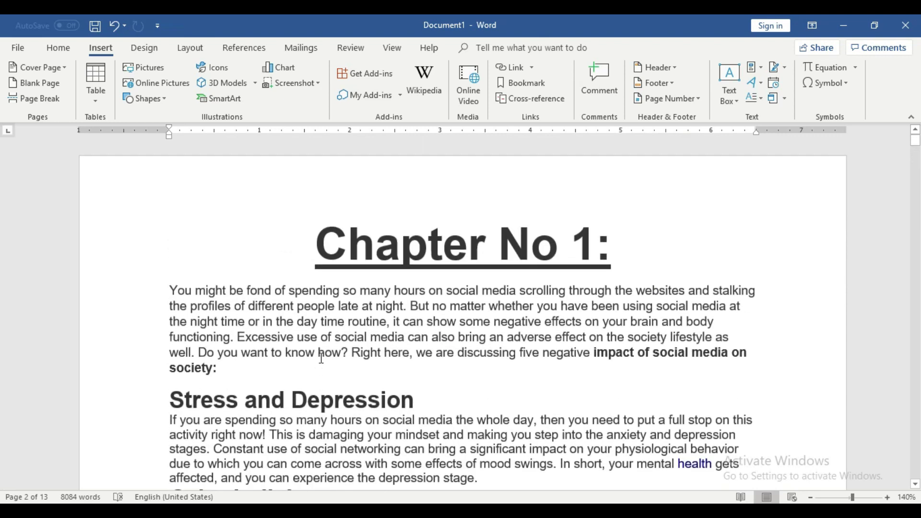
left_click(795, 225)
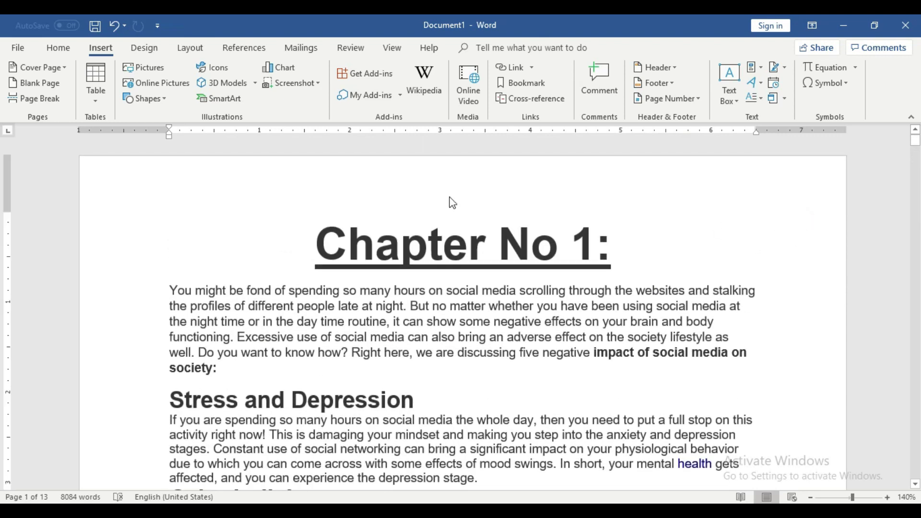
Step: Remove all existing page numbers, then inspect the Chapter No 1 heading and opening paragraph
left_click(690, 99)
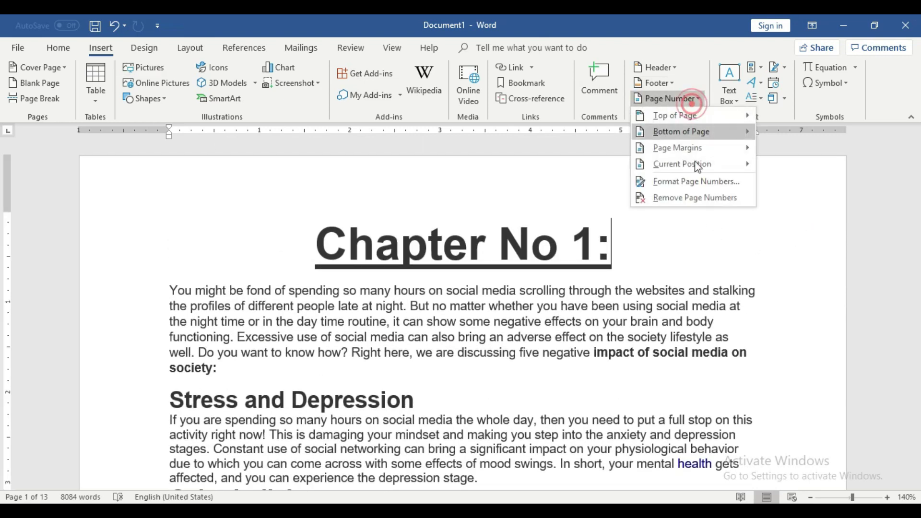
left_click(695, 193)
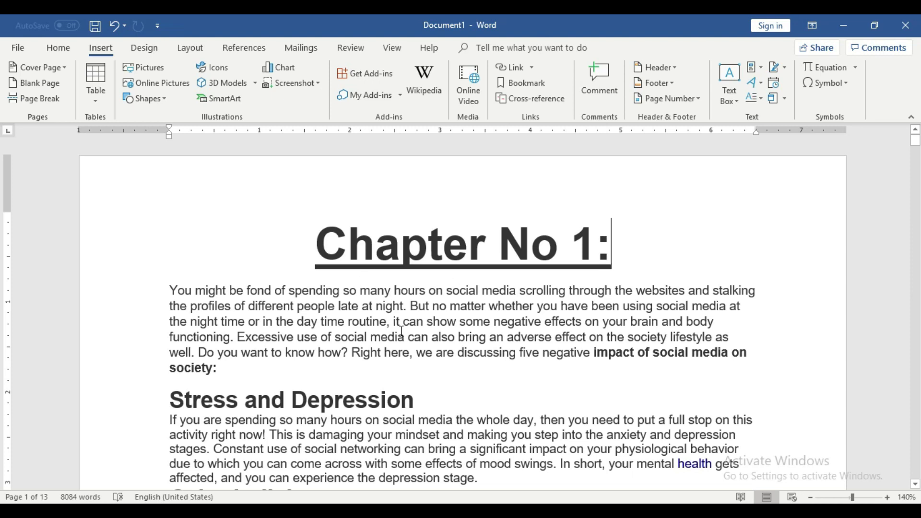
left_click_drag(318, 247, 638, 250)
left_click(710, 251)
left_click(124, 363)
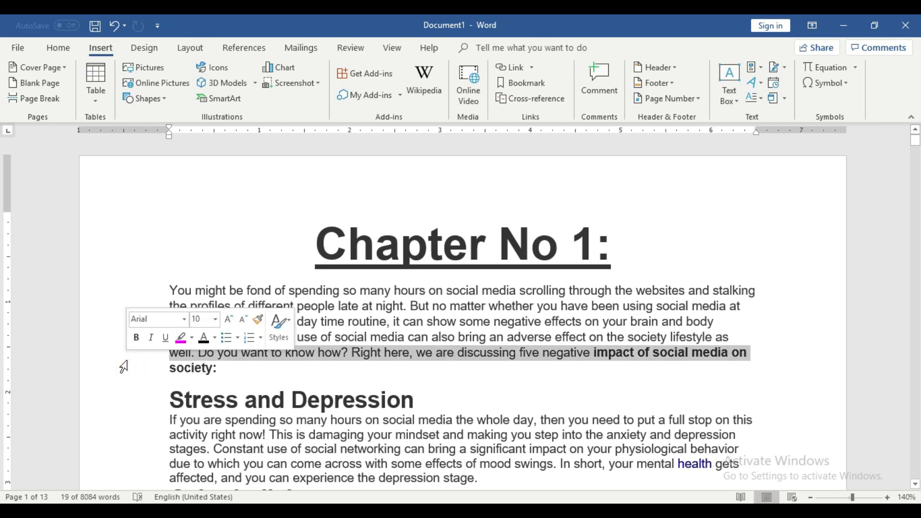
left_click(826, 347)
Step: Scroll the first page and place the insertion point before the Chapter No 1 title
scroll(729, 411, "down", 4)
scroll(729, 411, "down", 6)
scroll(684, 419, "down", 4)
scroll(685, 419, "down", 3)
left_click(477, 334)
scroll(499, 410, "up", 3)
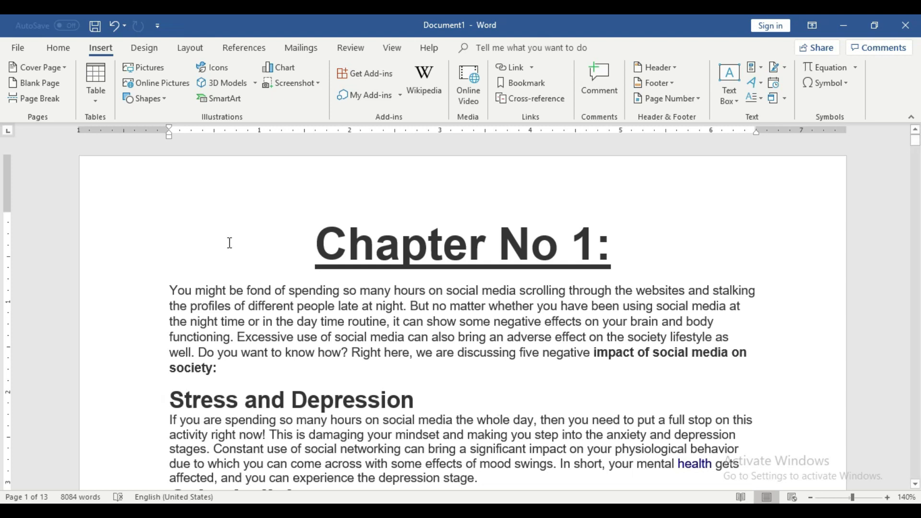
left_click(312, 243)
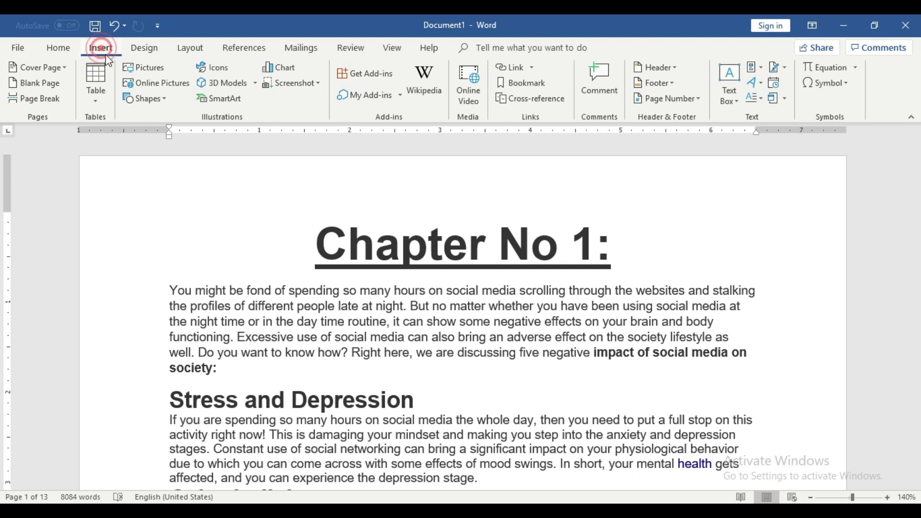
Step: Insert an Accent Bar 1 '1 | Page' number at the current position before 'Chapter No 1:'
left_click(664, 93)
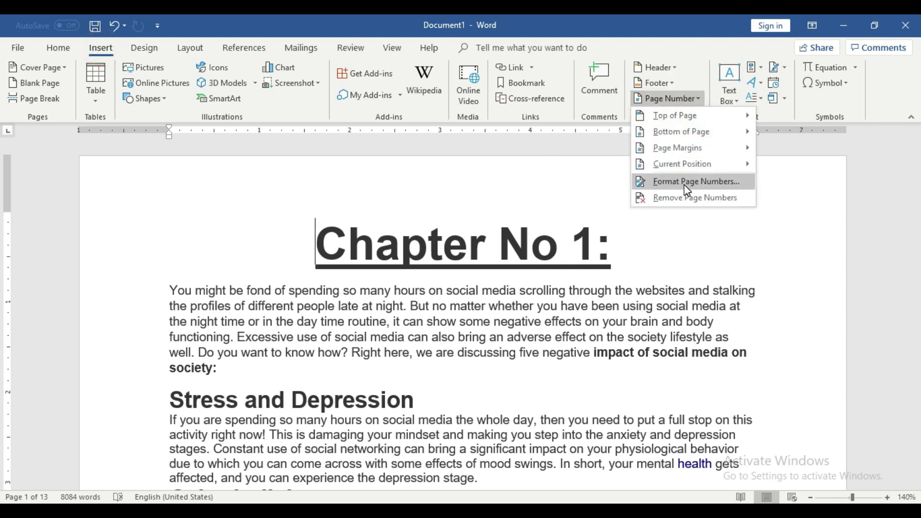
mouse_move(681, 164)
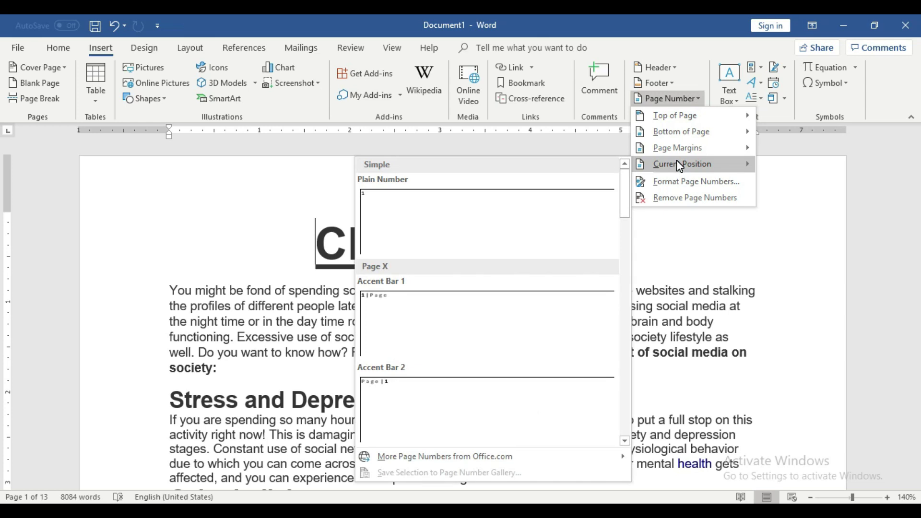
scroll(484, 276, "down", 3)
scroll(484, 277, "down", 5)
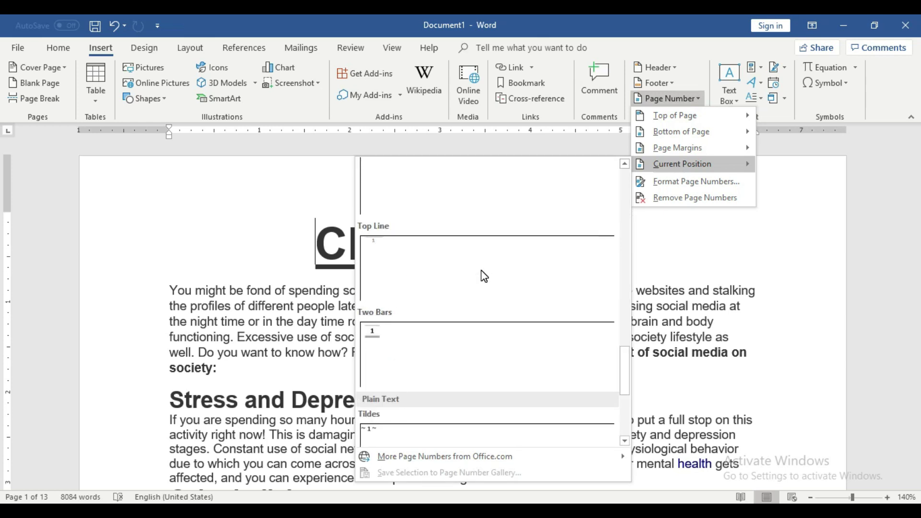
scroll(484, 277, "up", 4)
scroll(484, 276, "down", 2)
scroll(484, 276, "down", 1)
scroll(484, 276, "down", 2)
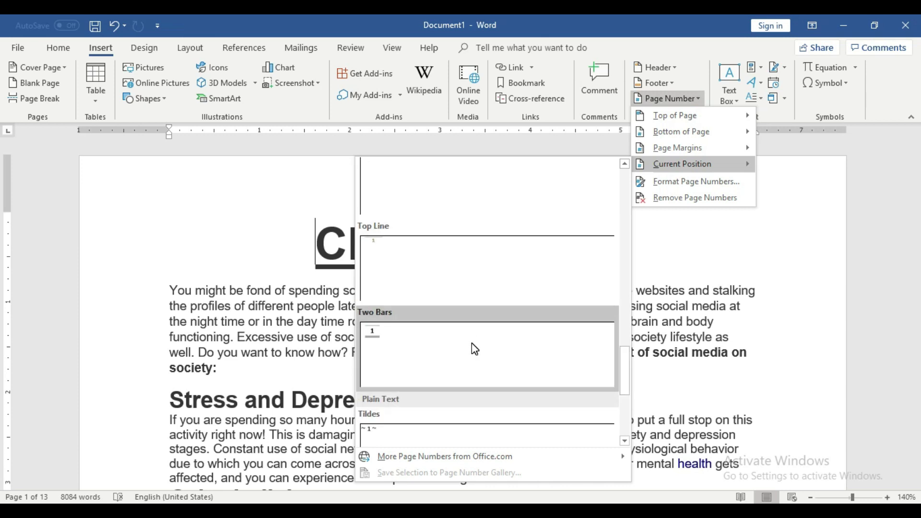
scroll(474, 349, "down", 3)
scroll(474, 349, "up", 3)
scroll(474, 348, "up", 3)
left_click(416, 329)
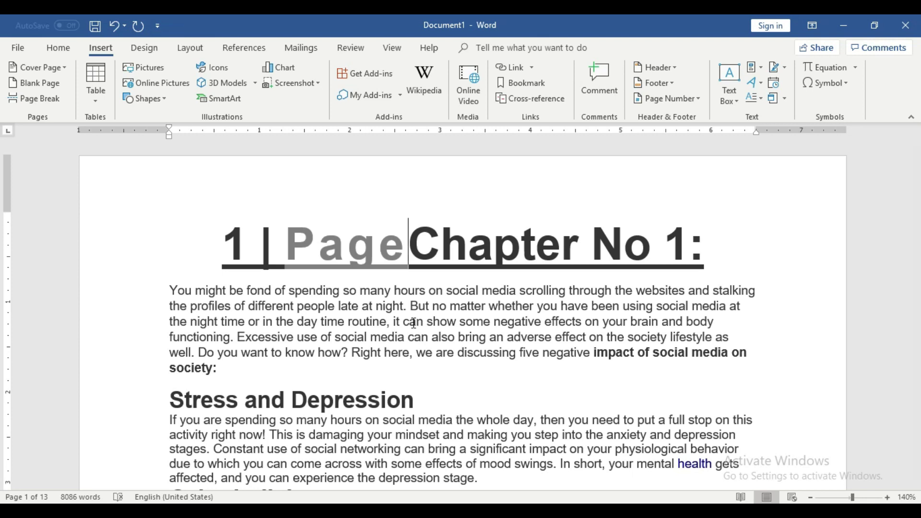
Step: Insert a Mosaic-style page number at the Chapter No 1 title
left_click(671, 102)
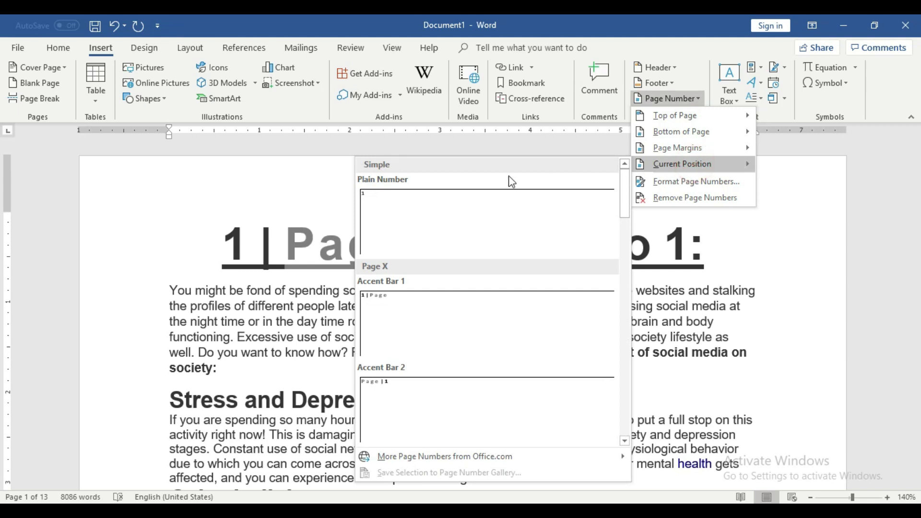
scroll(439, 325, "down", 5)
scroll(437, 320, "down", 3)
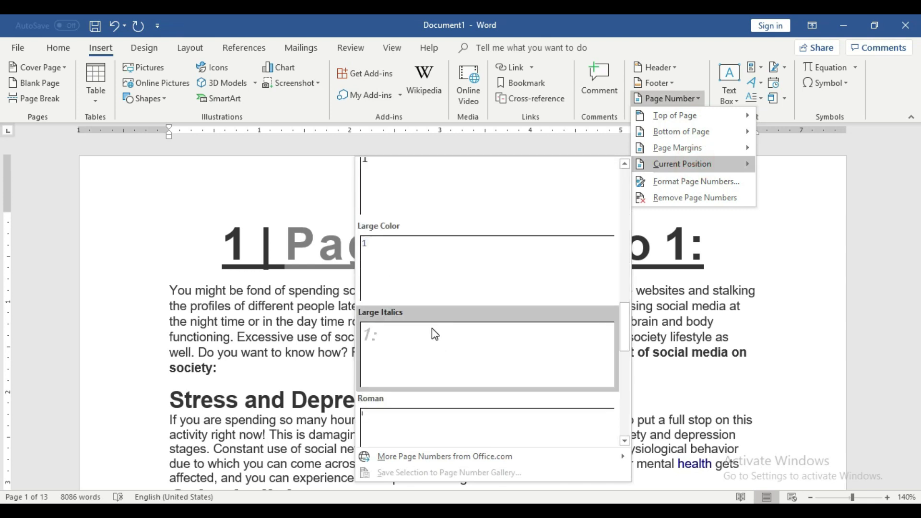
scroll(434, 366, "down", 3)
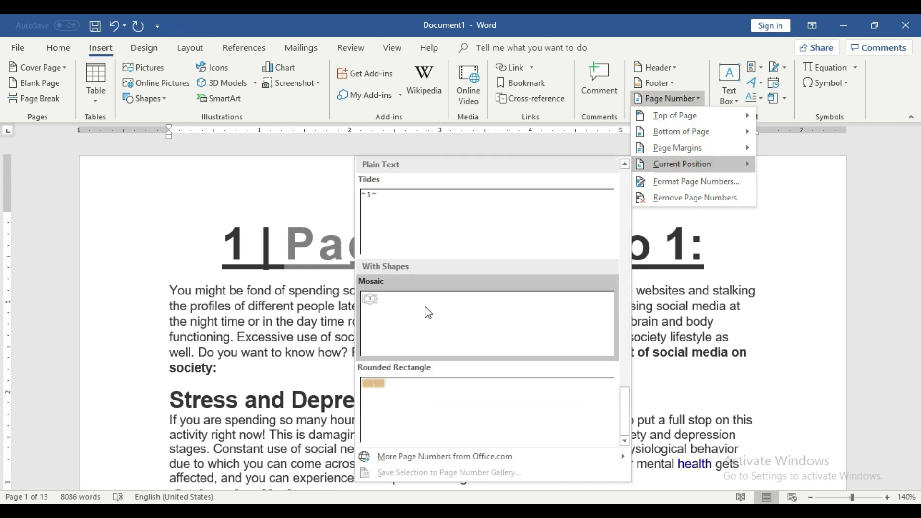
left_click(411, 320)
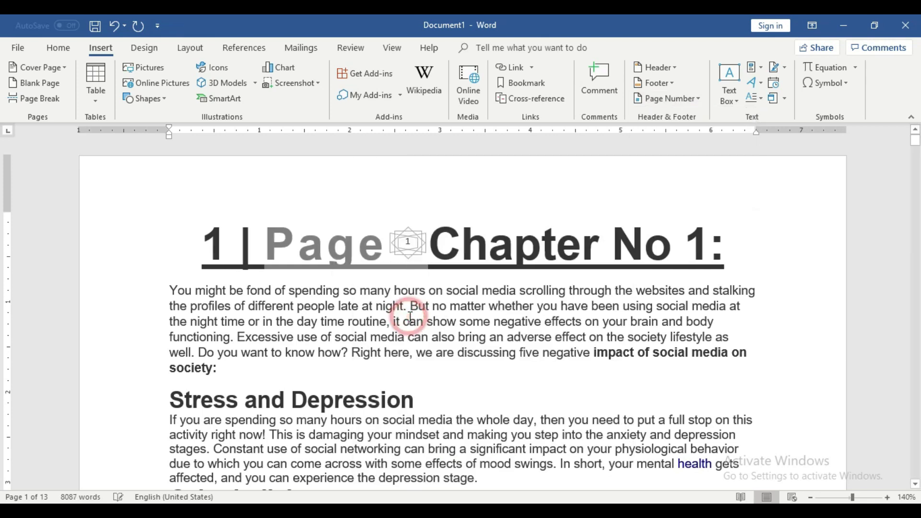
Step: Delete the old '1 | Page' number text and select the word 'media' in the opening paragraph
left_click_drag(386, 251, 196, 262)
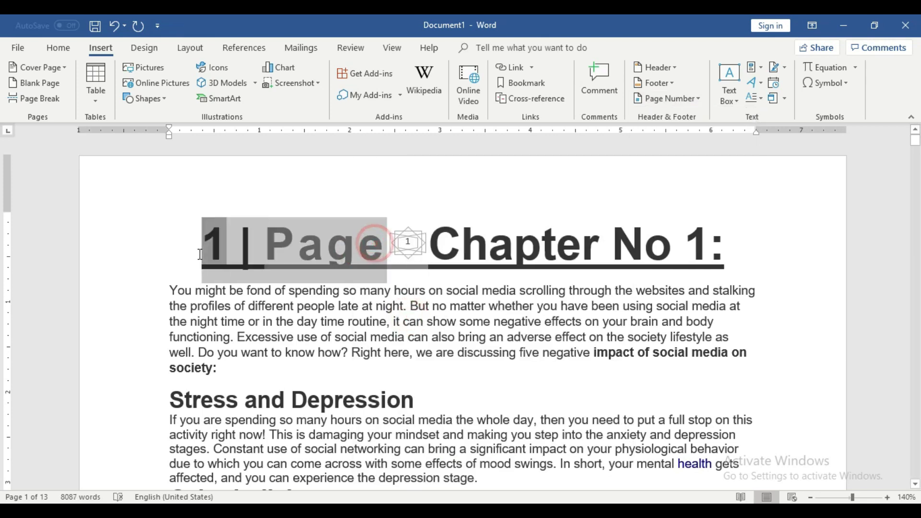
type("\\\\")
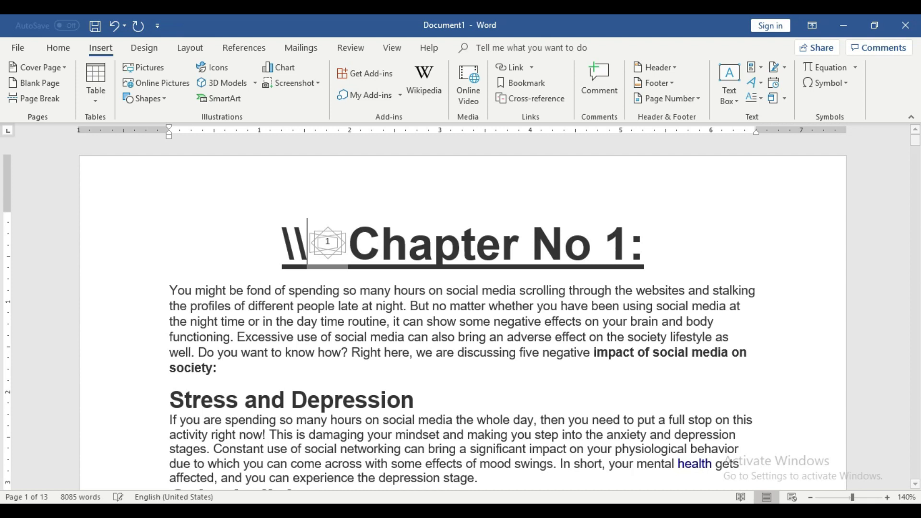
key("BackSpace")
key("BackSpace")
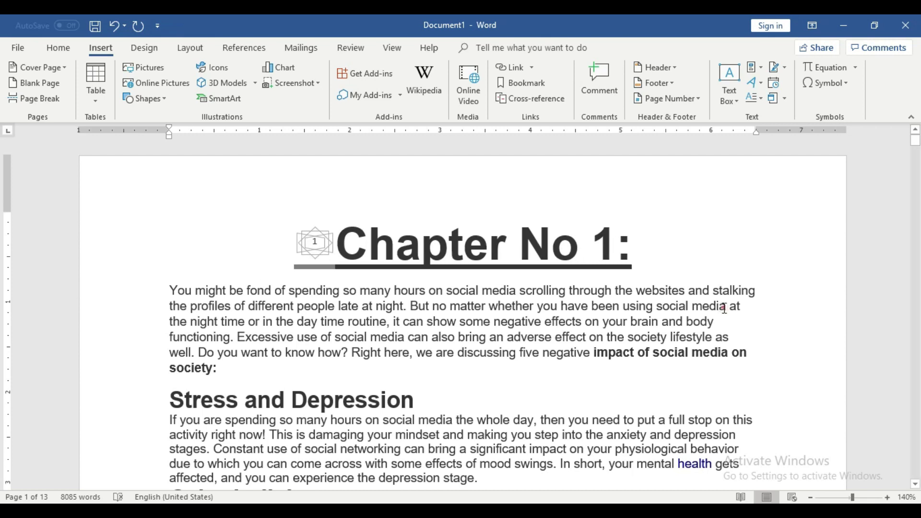
double_click(725, 309)
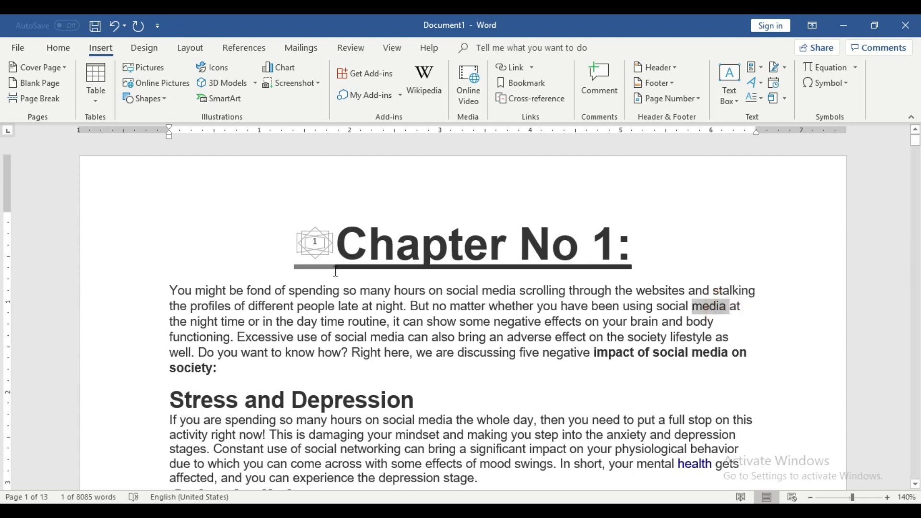
Step: Scroll down and place the insertion point just before the 'Chapter No 3:' heading
scroll(336, 271, "down", 1)
scroll(345, 276, "down", 4)
scroll(365, 286, "down", 5)
scroll(390, 298, "down", 4)
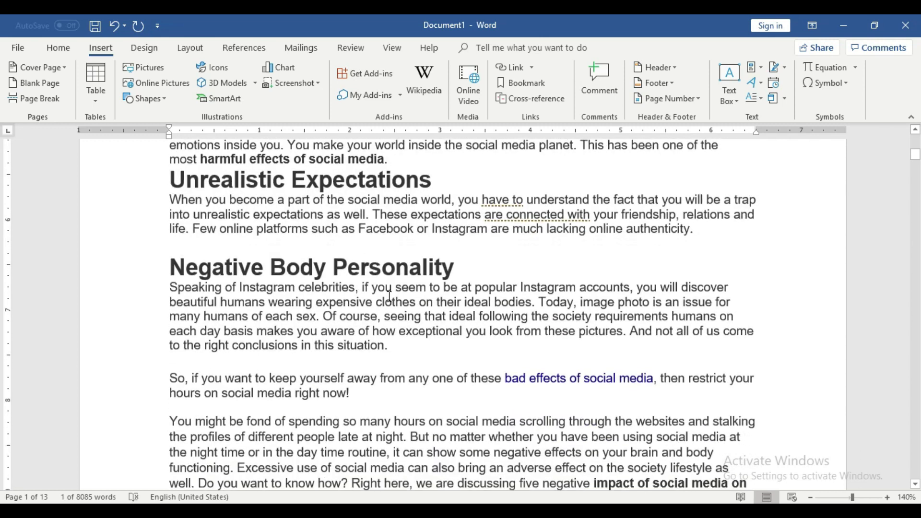
scroll(390, 297, "down", 3)
scroll(389, 297, "down", 4)
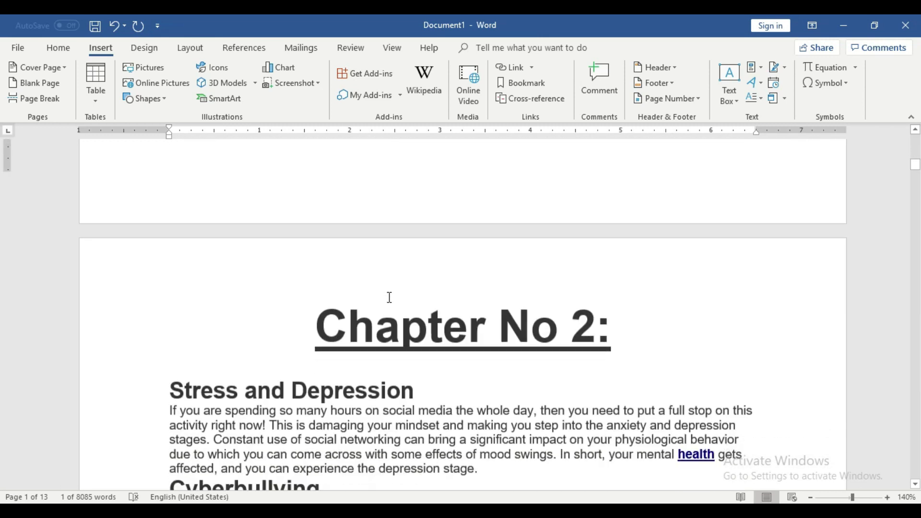
scroll(390, 297, "down", 1)
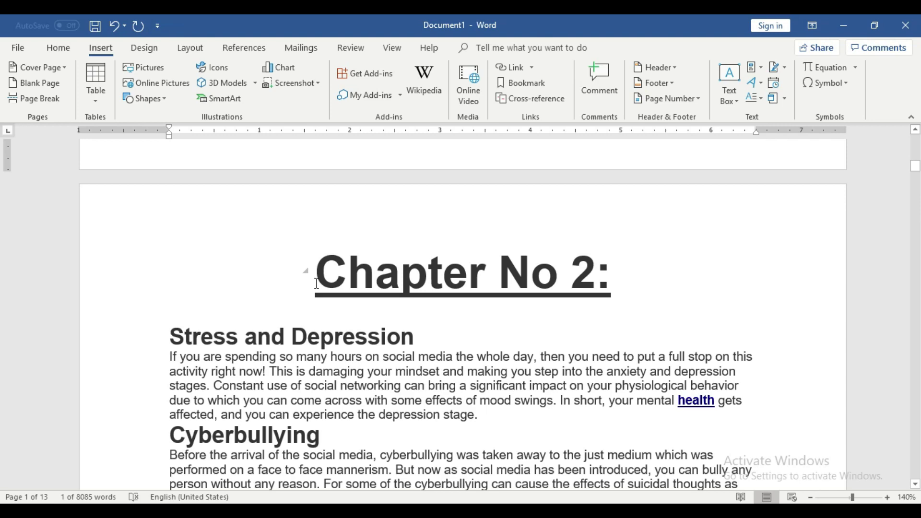
scroll(316, 283, "down", 3)
scroll(316, 282, "down", 5)
scroll(317, 281, "down", 5)
scroll(318, 281, "down", 5)
scroll(318, 281, "down", 5)
scroll(317, 282, "down", 5)
scroll(317, 282, "down", 5)
scroll(316, 283, "down", 5)
scroll(317, 283, "down", 5)
scroll(431, 298, "down", 5)
scroll(434, 296, "down", 5)
scroll(436, 296, "down", 5)
scroll(435, 296, "down", 3)
scroll(435, 295, "down", 3)
scroll(435, 295, "down", 1)
left_click(301, 184)
left_click(311, 177)
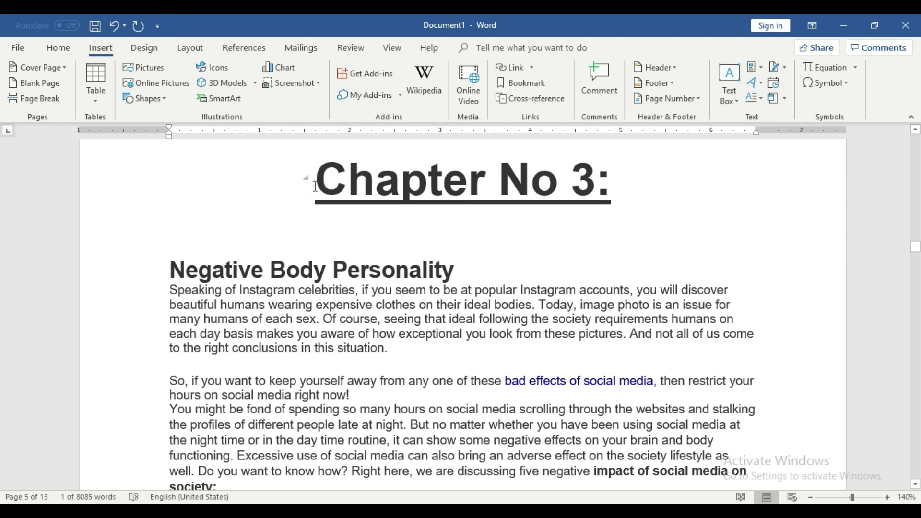
left_click(315, 186)
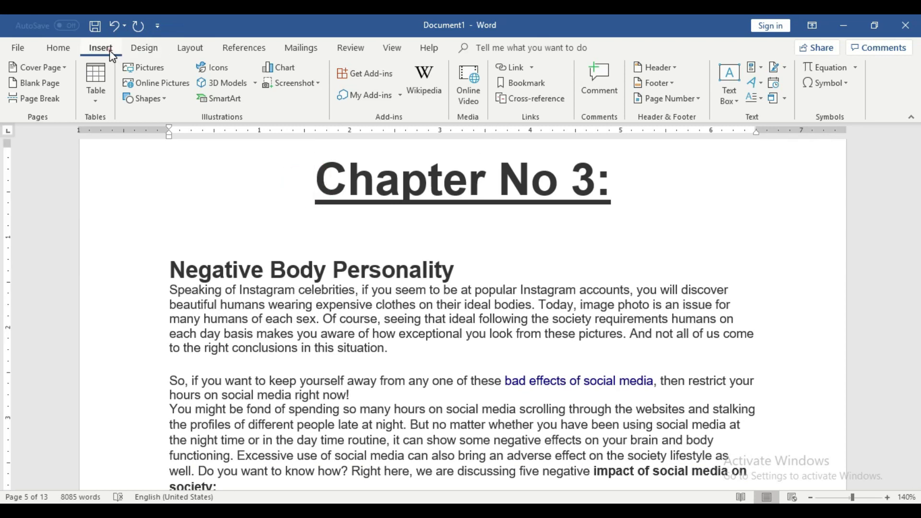
Step: Insert a Mosaic page number, showing 5, at the current position
left_click(681, 98)
left_click(672, 164)
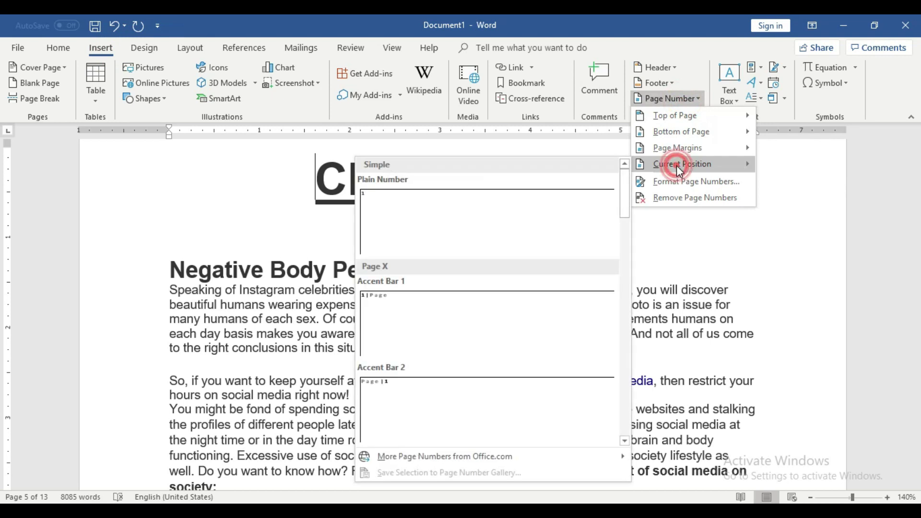
scroll(496, 306, "down", 1)
scroll(495, 306, "down", 1)
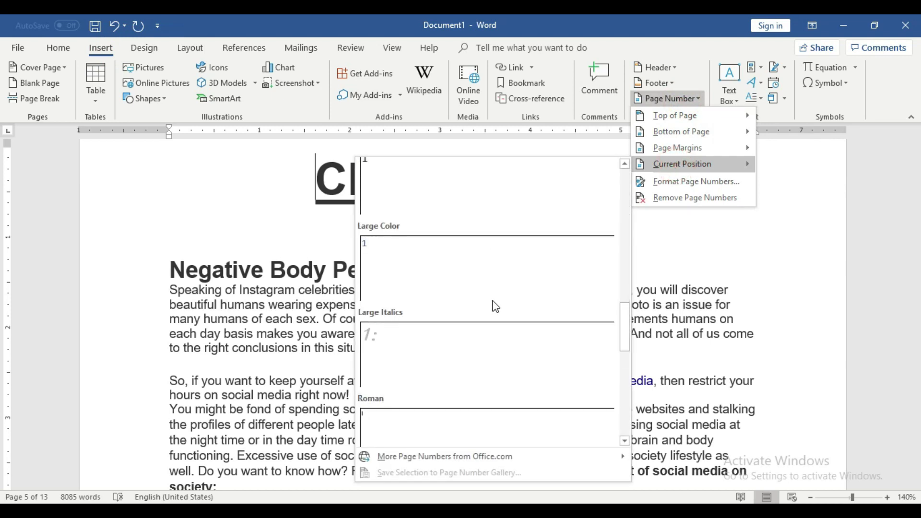
scroll(496, 306, "down", 1)
left_click(496, 306)
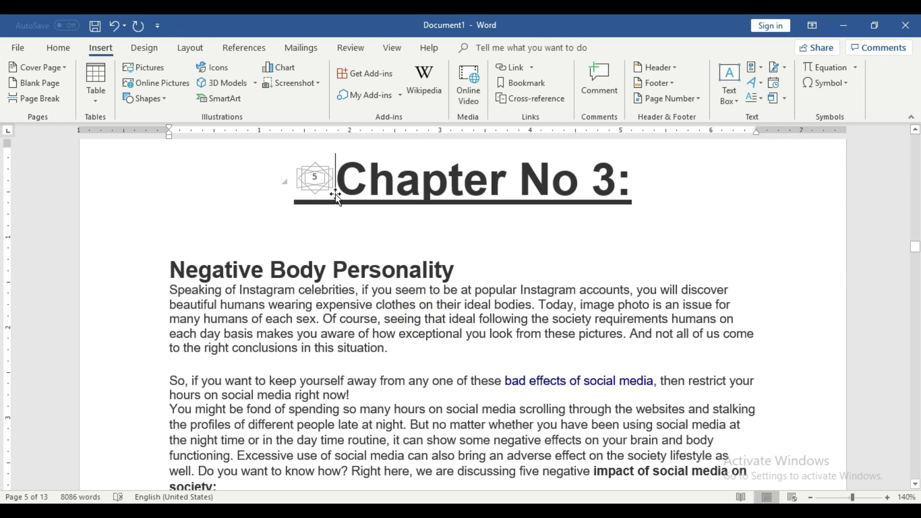
Step: Scroll back up through the chapters to check the inserted Mosaic page numbers
left_click(739, 213)
scroll(383, 185, "up", 3)
scroll(432, 240, "up", 5)
scroll(546, 299, "down", 10)
scroll(545, 299, "up", 5)
scroll(546, 299, "up", 5)
scroll(546, 300, "up", 6)
scroll(546, 300, "down", 10)
scroll(546, 300, "up", 8)
scroll(546, 299, "up", 5)
scroll(546, 299, "down", 10)
scroll(546, 299, "up", 8)
scroll(546, 299, "up", 8)
scroll(546, 299, "up", 5)
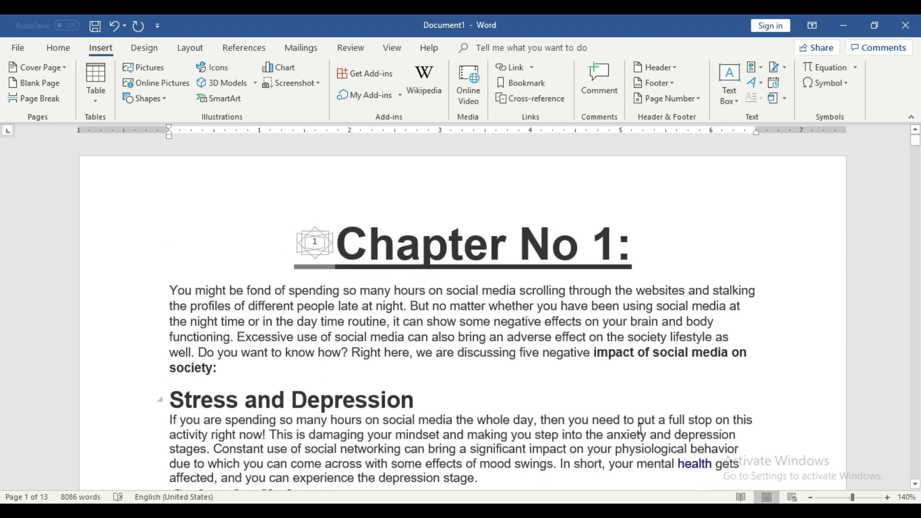
scroll(641, 428, "down", 10)
scroll(642, 429, "up", 8)
Step: Scroll down the essay and try Remove Page Numbers on the inserted Mosaic numbers
scroll(641, 428, "down", 8)
scroll(641, 428, "down", 4)
scroll(640, 428, "down", 6)
scroll(640, 428, "down", 3)
scroll(640, 428, "down", 6)
scroll(641, 429, "down", 3)
scroll(641, 428, "down", 5)
scroll(642, 428, "down", 4)
scroll(642, 428, "down", 5)
scroll(641, 428, "down", 4)
scroll(640, 428, "down", 4)
scroll(640, 428, "down", 4)
scroll(640, 428, "down", 5)
scroll(640, 426, "down", 1)
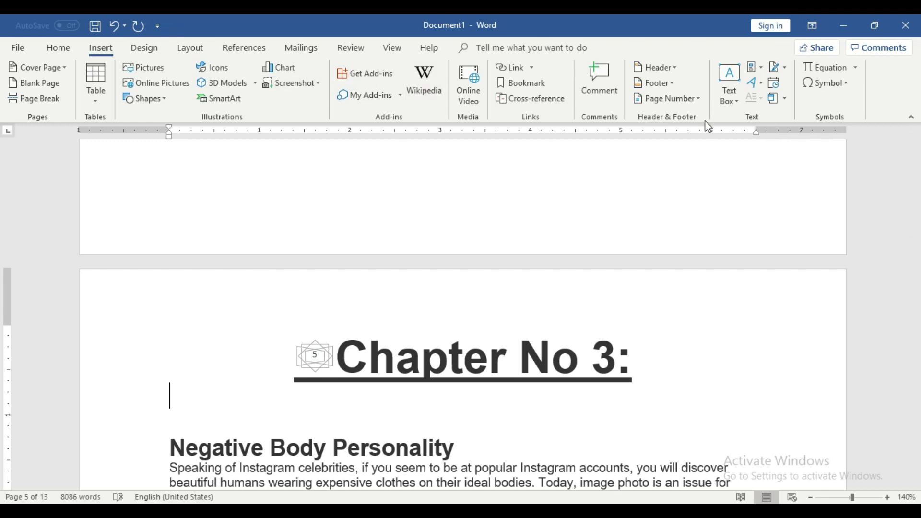
left_click(673, 98)
left_click(688, 197)
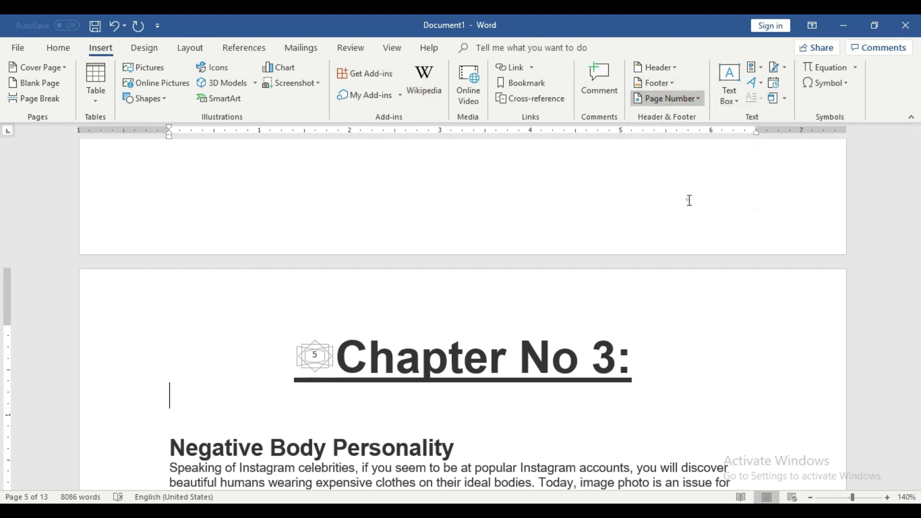
Step: Retry Remove Page Numbers, then cut the Mosaic '5' shape beside 'Chapter No 3:'
left_click(672, 99)
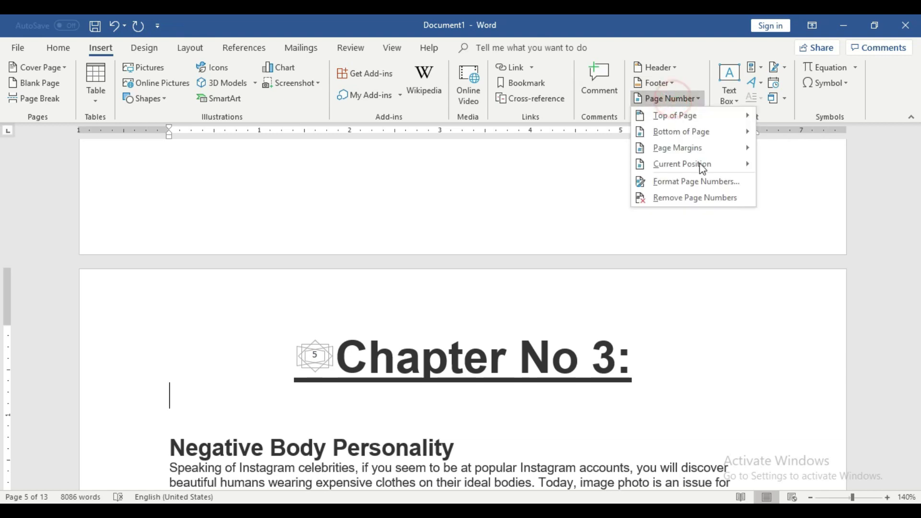
left_click(706, 194)
left_click(320, 356)
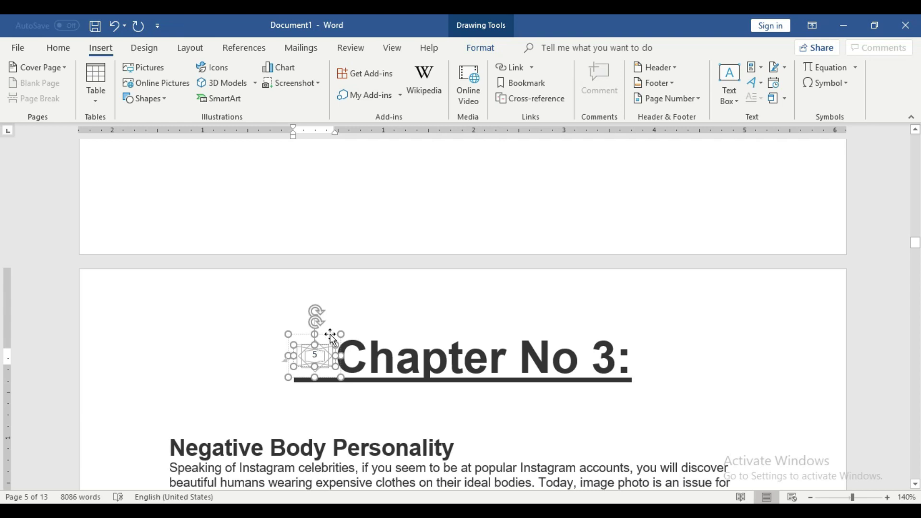
right_click(331, 335)
left_click(362, 121)
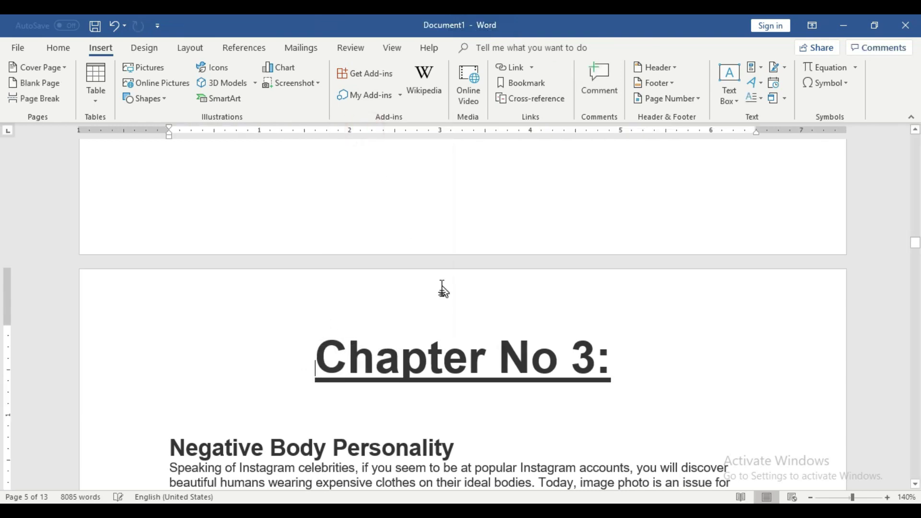
scroll(443, 289, "down", 10)
scroll(911, 283, "up", 3)
Step: Cut the Mosaic '1' shape from beside the 'Chapter No 1:' heading
left_click_drag(915, 223, 915, 139)
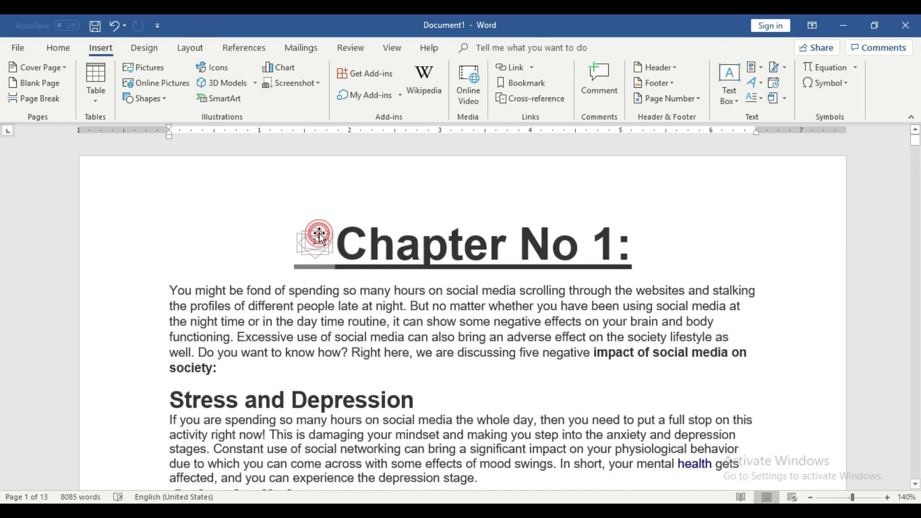
left_click(319, 235)
right_click(326, 229)
left_click(343, 237)
left_click(651, 259)
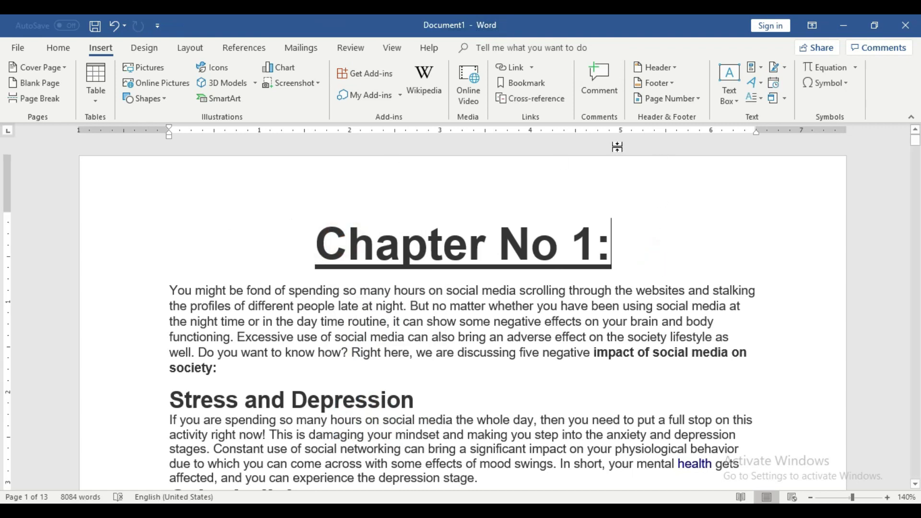
left_click(652, 102)
mouse_move(681, 164)
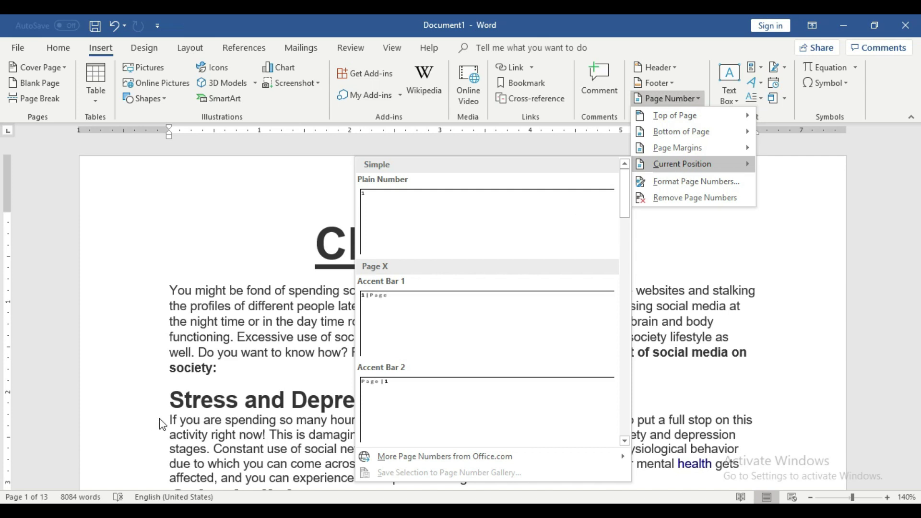
Step: On a new centred line after 'society:', insert an Accent Bar 1 page number reading '1 | Page'
left_click(232, 380)
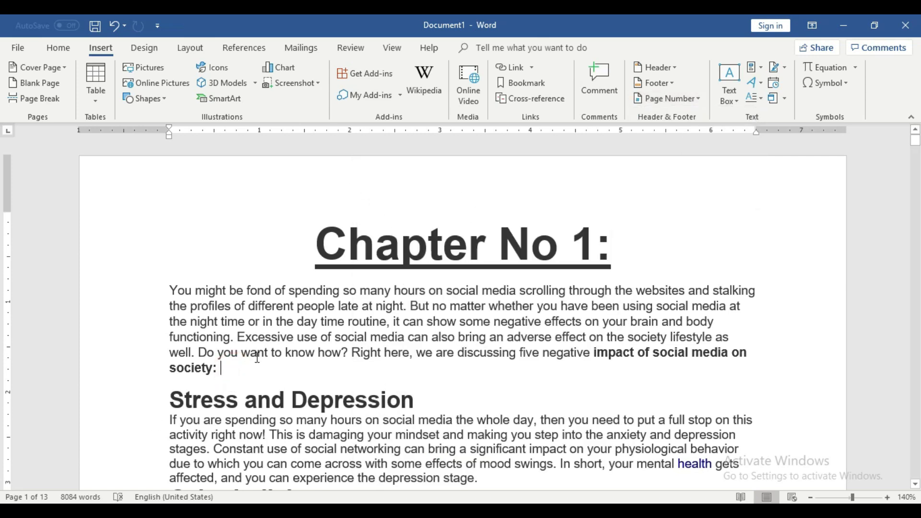
key("Return")
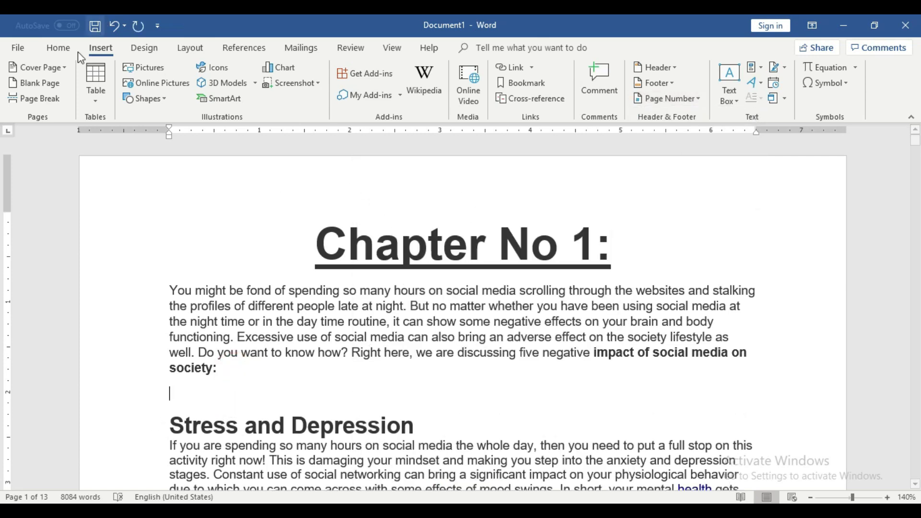
left_click(61, 56)
left_click(321, 96)
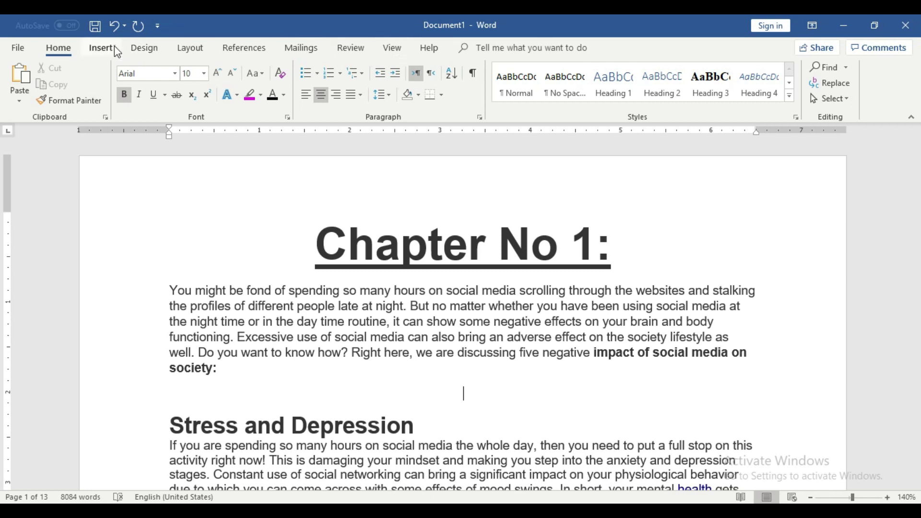
left_click(101, 48)
left_click(673, 99)
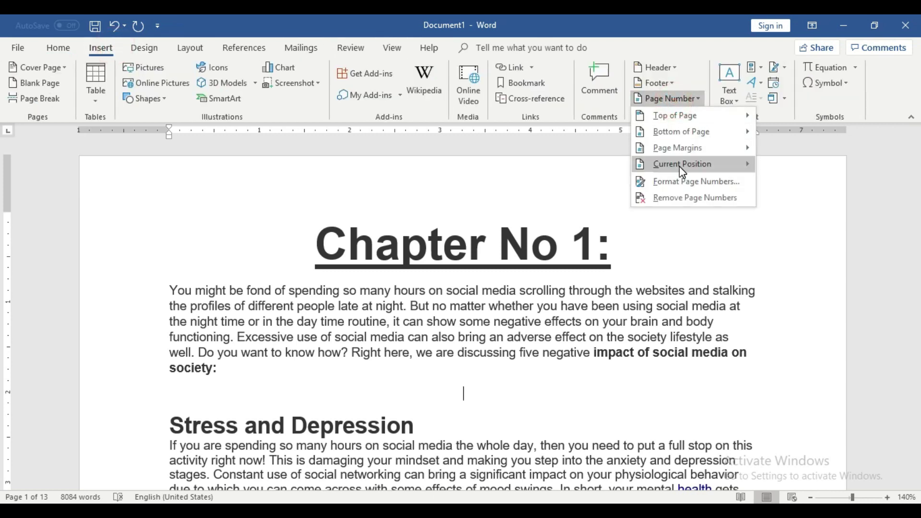
left_click(487, 325)
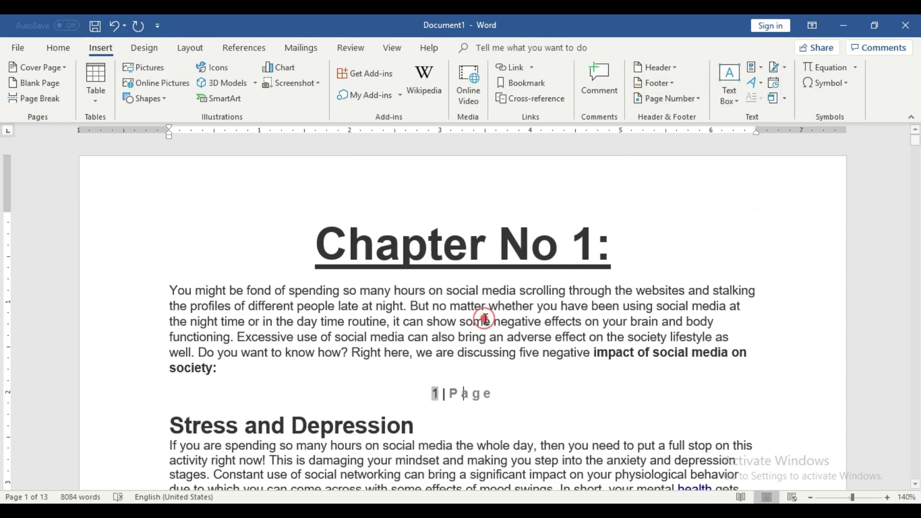
left_click(542, 406)
Step: Add an empty line after the paragraph ending 'authenticity.'
scroll(504, 336, "down", 3)
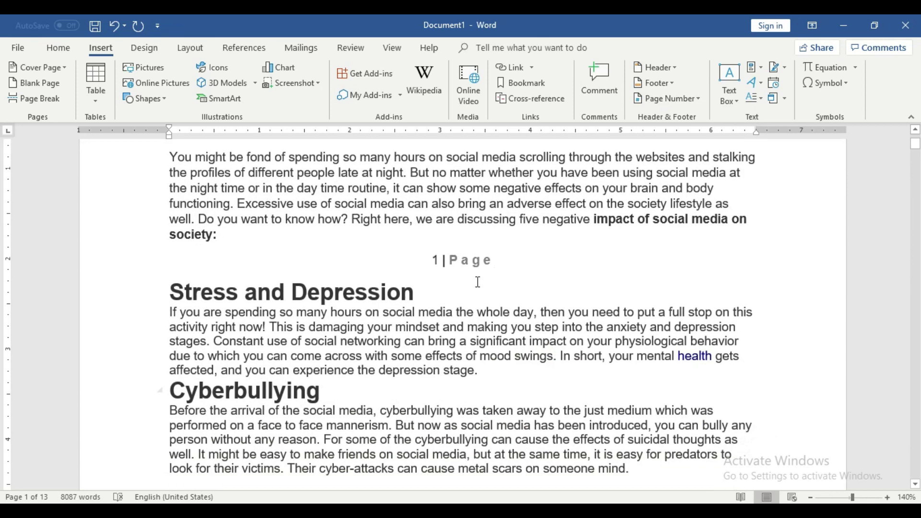
scroll(497, 340, "down", 5)
scroll(498, 340, "down", 5)
scroll(499, 342, "down", 5)
scroll(499, 344, "down", 5)
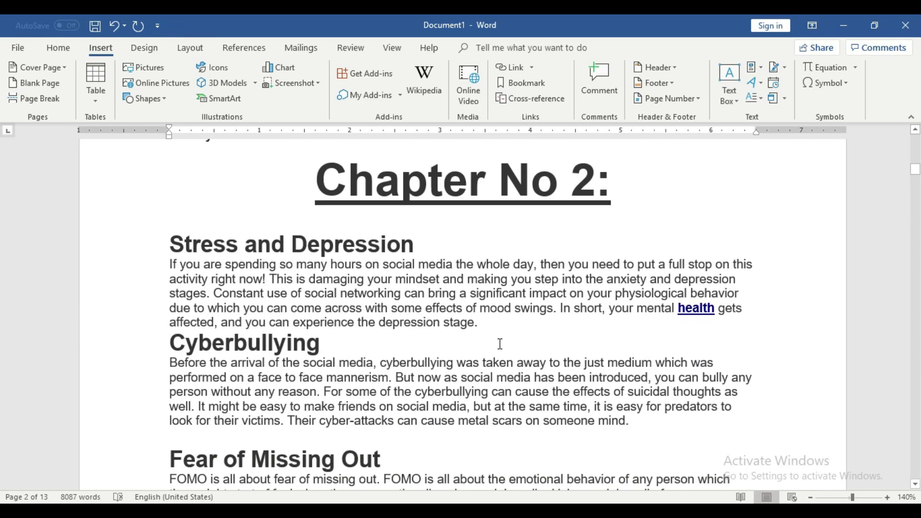
scroll(499, 343, "down", 3)
left_click(650, 283)
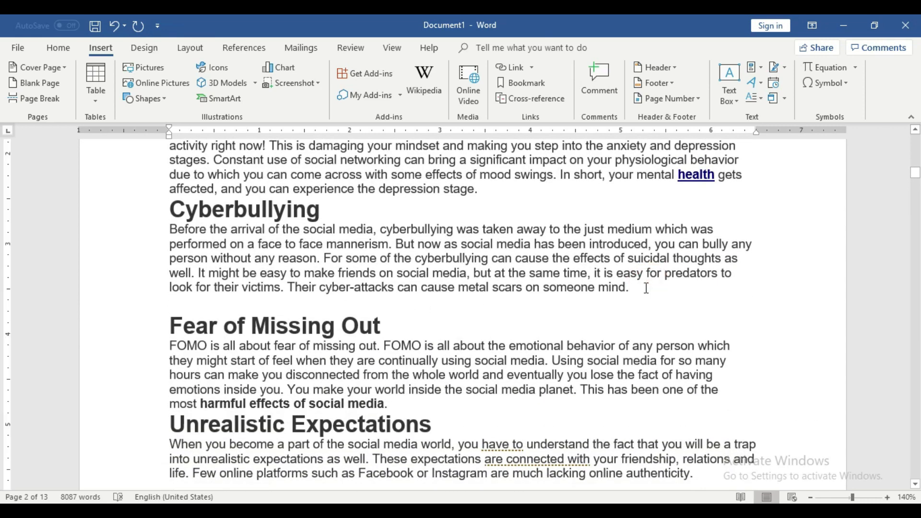
scroll(644, 292, "down", 4)
scroll(642, 294, "down", 4)
scroll(642, 294, "down", 3)
scroll(642, 296, "down", 6)
scroll(642, 296, "down", 1)
scroll(588, 296, "down", 2)
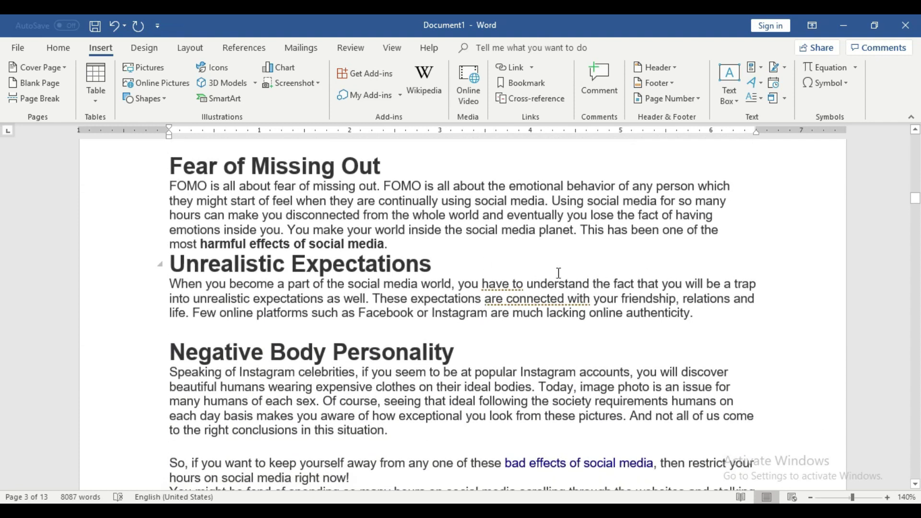
left_click(767, 325)
key("Return")
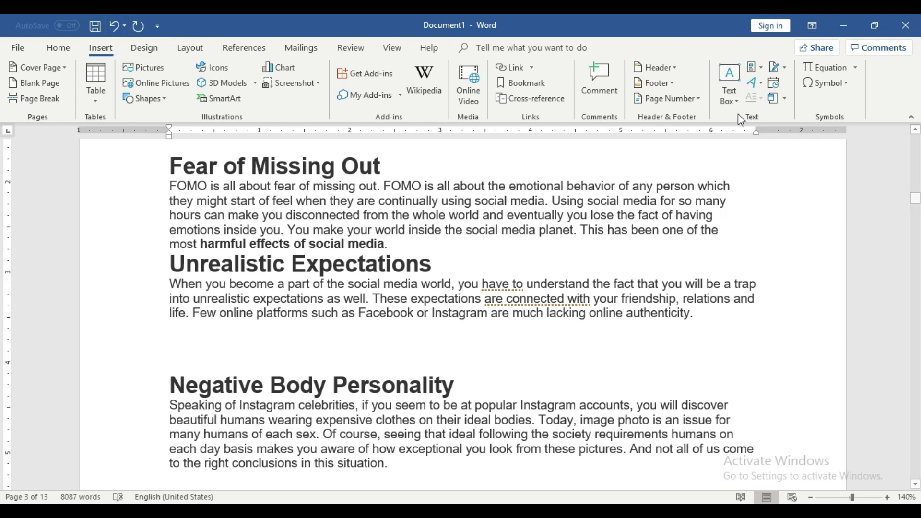
Step: Insert an Accent Bar 1 page number ('3 | Page') on the blank line and centre it
left_click(667, 98)
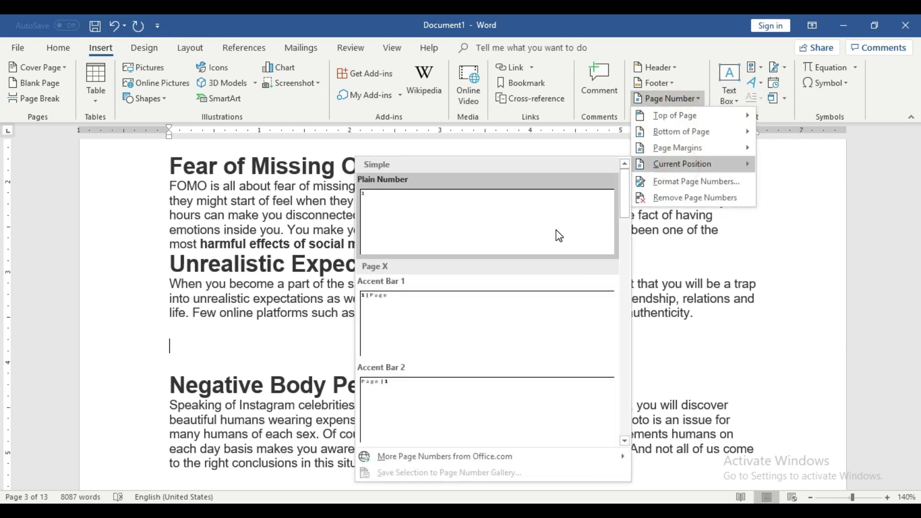
left_click(533, 319)
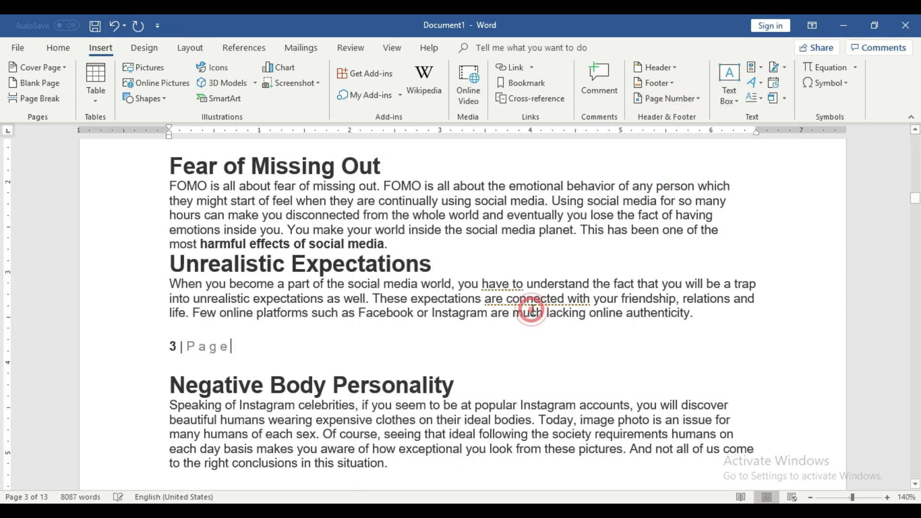
triple_click(236, 355)
left_click(51, 44)
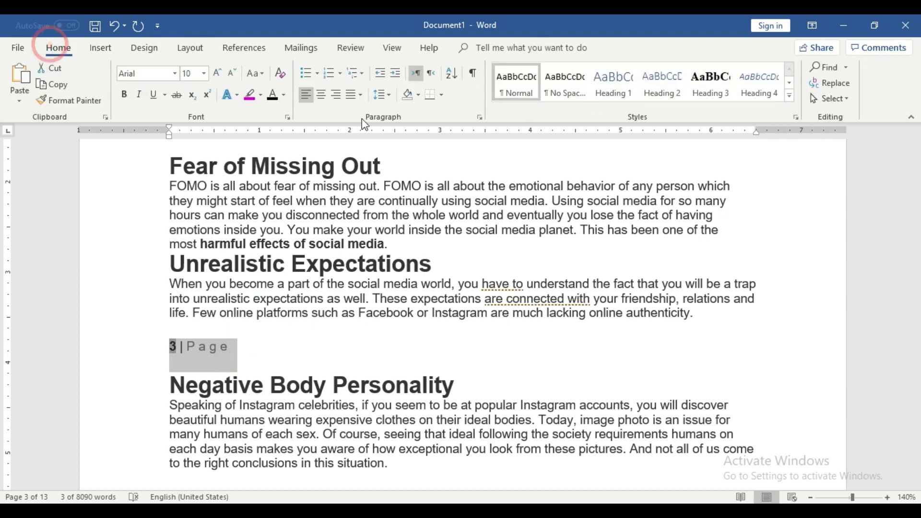
left_click(336, 94)
left_click(321, 95)
left_click(562, 344)
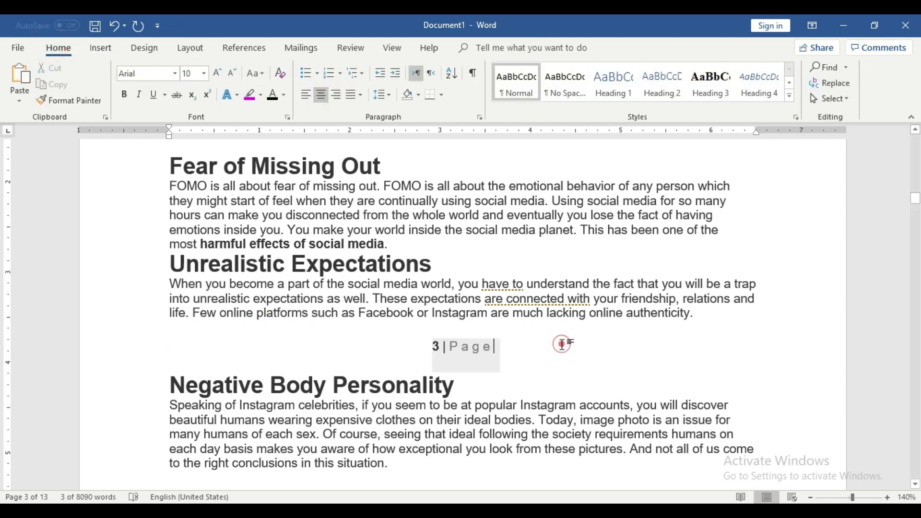
Step: Reselect the '3 | Page' line and make sure it is centred
triple_click(496, 350)
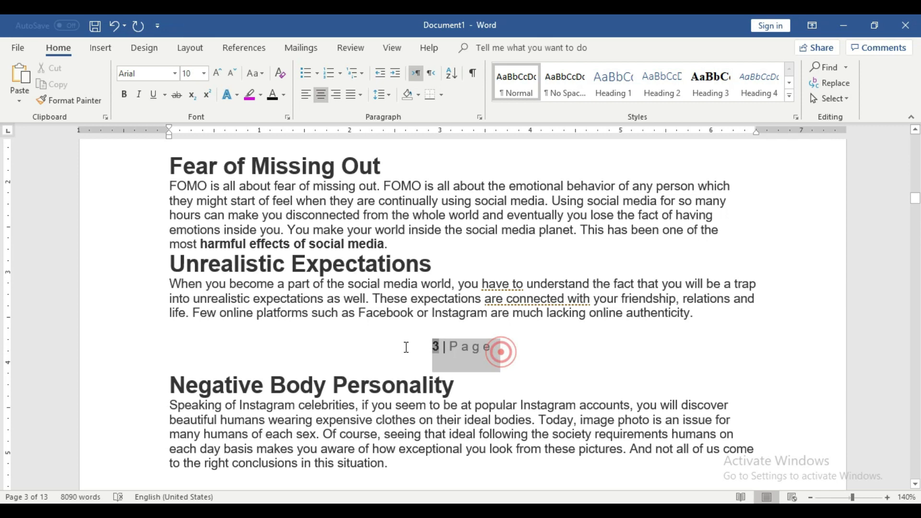
left_click(305, 94)
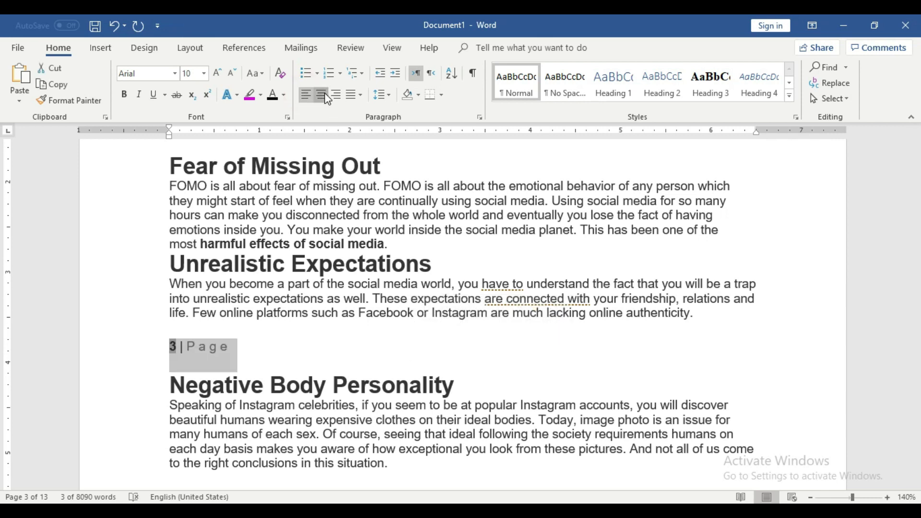
left_click(321, 94)
left_click(556, 345)
scroll(557, 362, "down", 2)
scroll(557, 361, "down", 2)
scroll(557, 362, "down", 3)
scroll(557, 362, "down", 2)
scroll(557, 362, "down", 3)
Step: Scroll back to the start of Chapter No 1 and open the Insert tab's Page Number menu
scroll(557, 362, "up", 5)
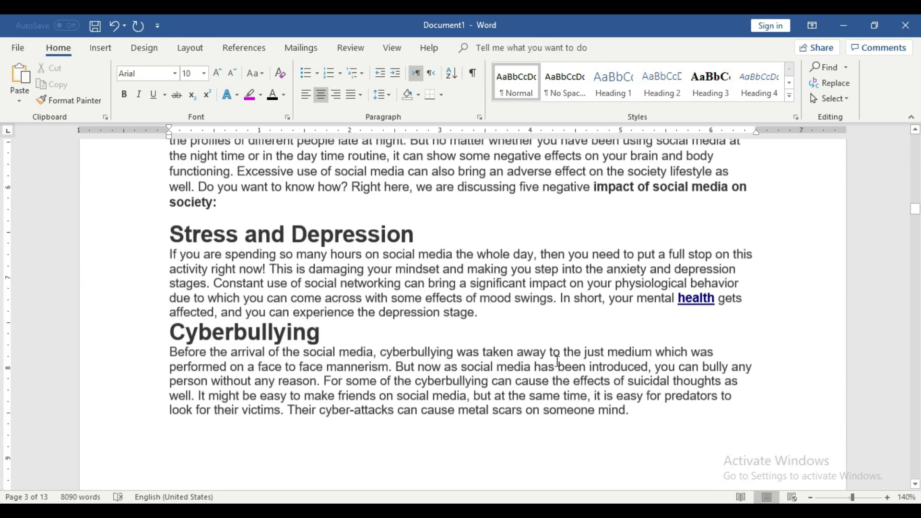
scroll(497, 249, "up", 5)
scroll(494, 270, "up", 5)
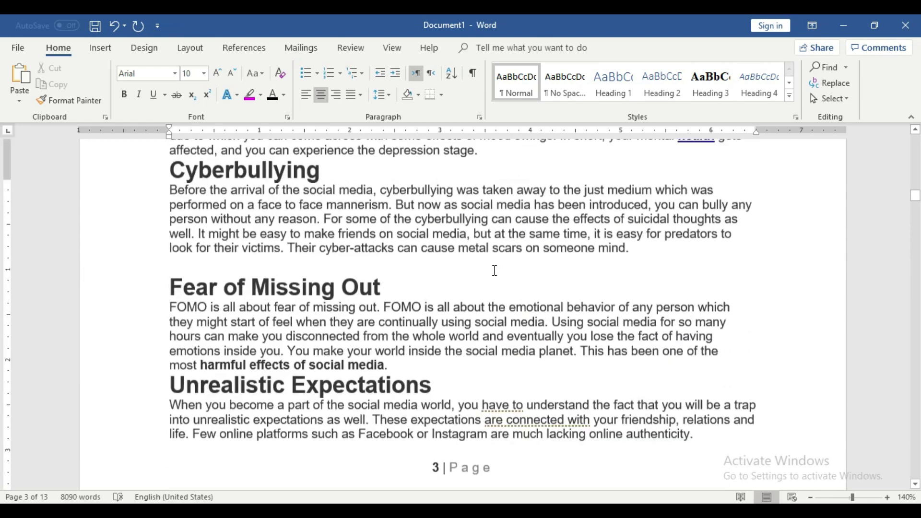
scroll(494, 271, "down", 6)
scroll(495, 271, "up", 5)
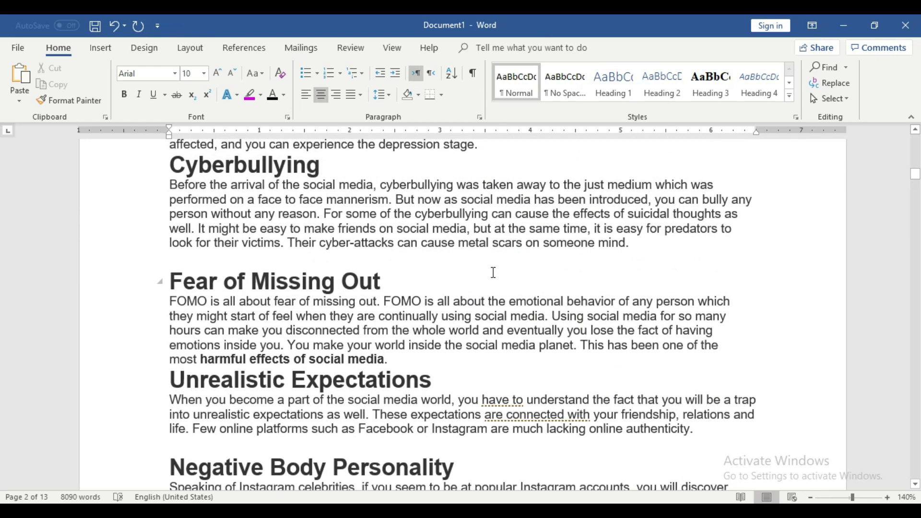
scroll(493, 273, "up", 5)
scroll(493, 273, "down", 8)
scroll(493, 273, "up", 6)
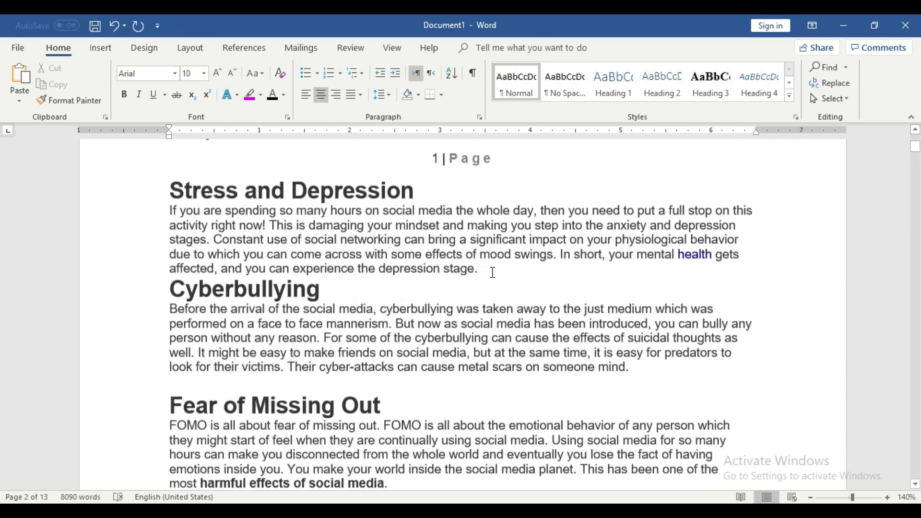
scroll(492, 272, "up", 5)
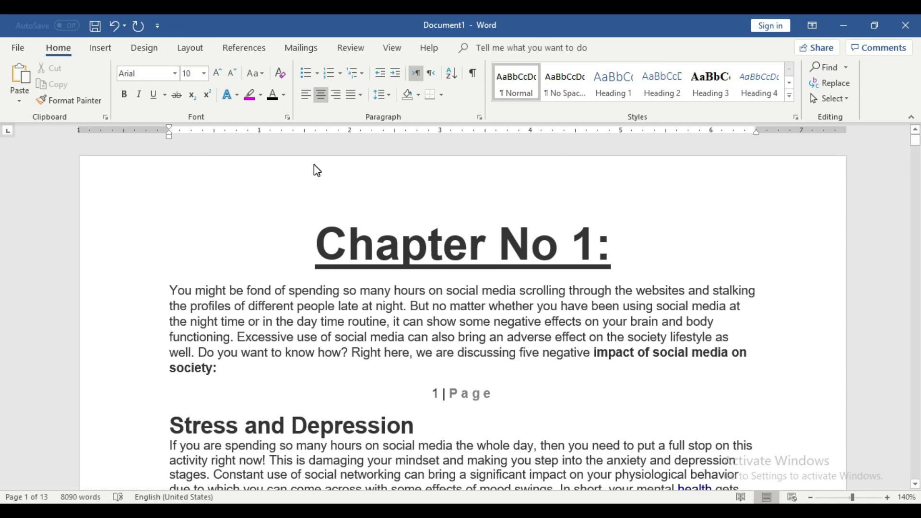
left_click(100, 47)
left_click(667, 101)
mouse_move(675, 115)
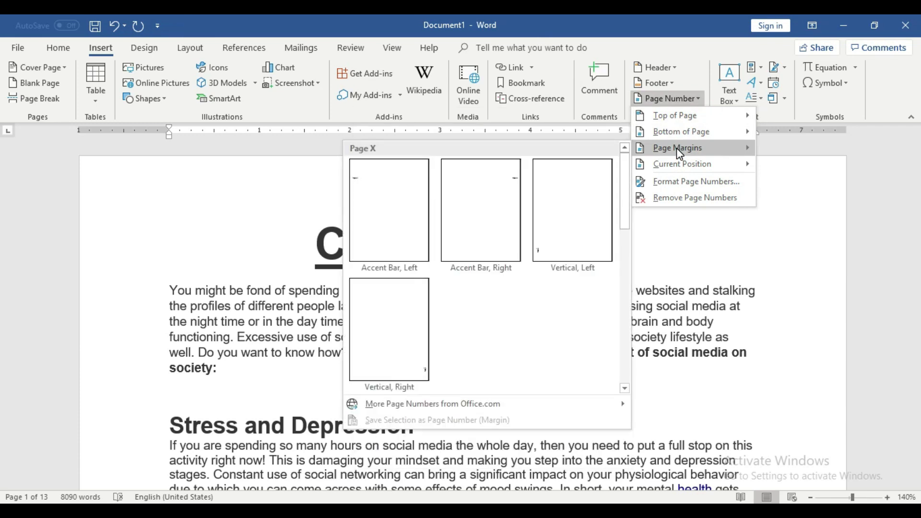
mouse_move(681, 164)
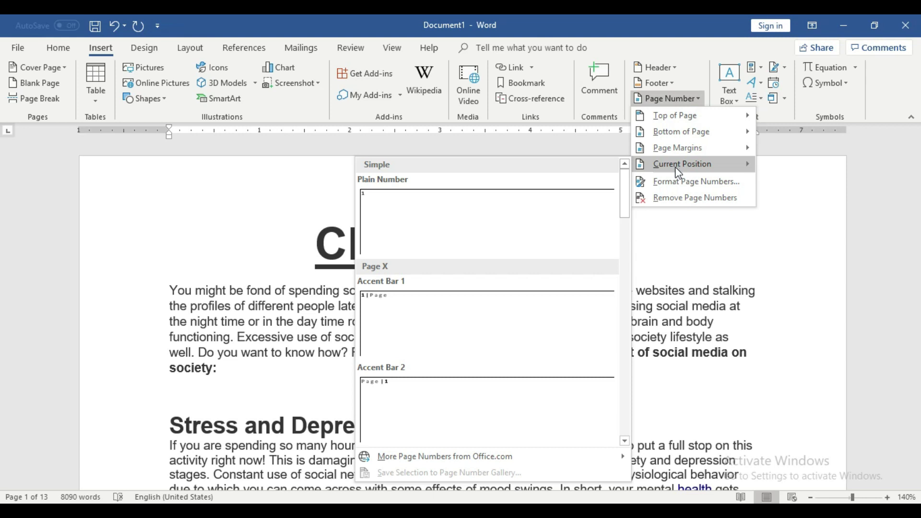
Step: In Format Page Numbers, set the number format to 'A, B, C, ...' and confirm
left_click(674, 180)
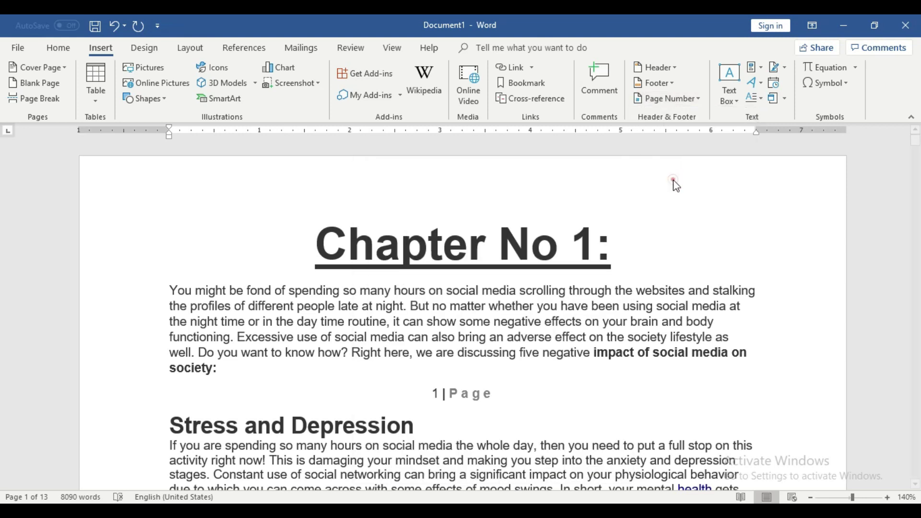
left_click_drag(463, 167, 219, 168)
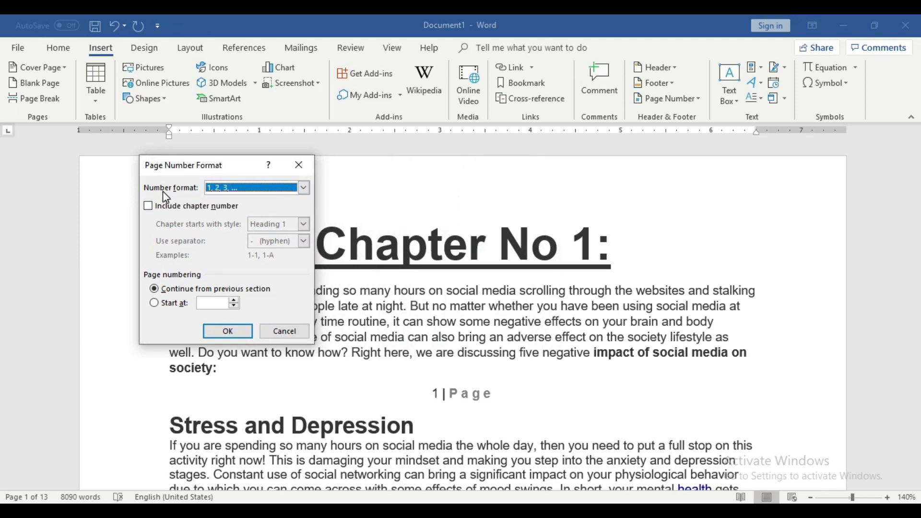
left_click(303, 188)
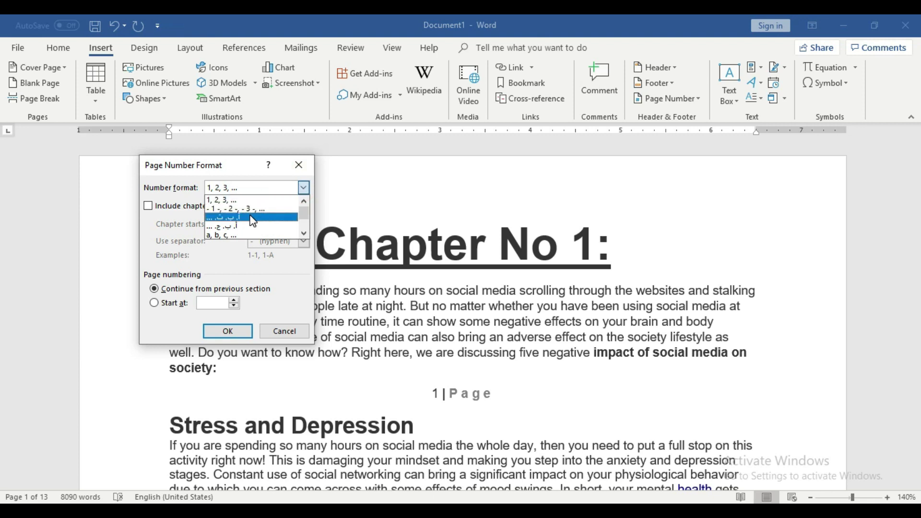
left_click(304, 234)
left_click(304, 233)
left_click(304, 233)
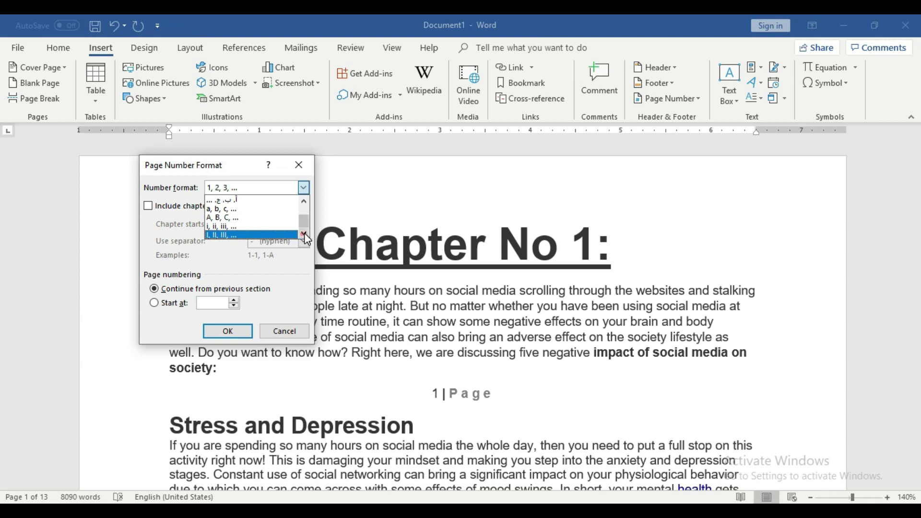
left_click_drag(304, 221, 303, 226)
left_click(237, 217)
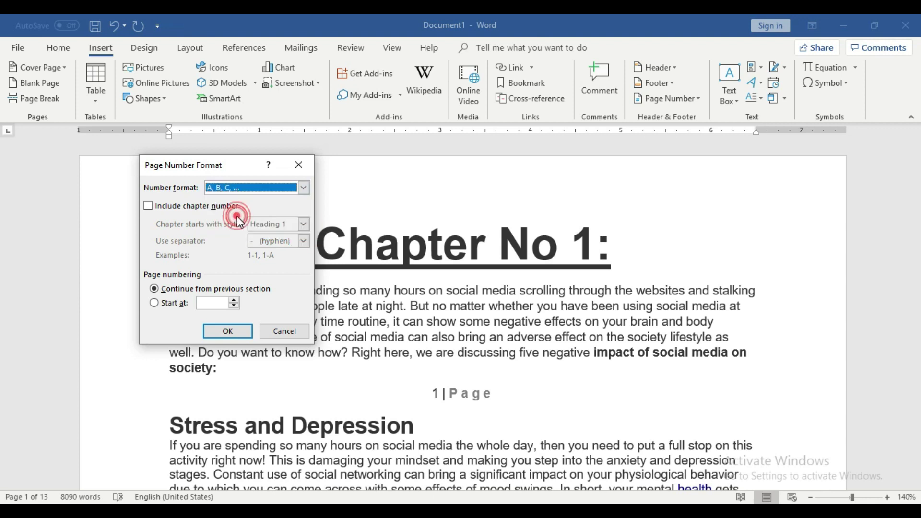
left_click(225, 332)
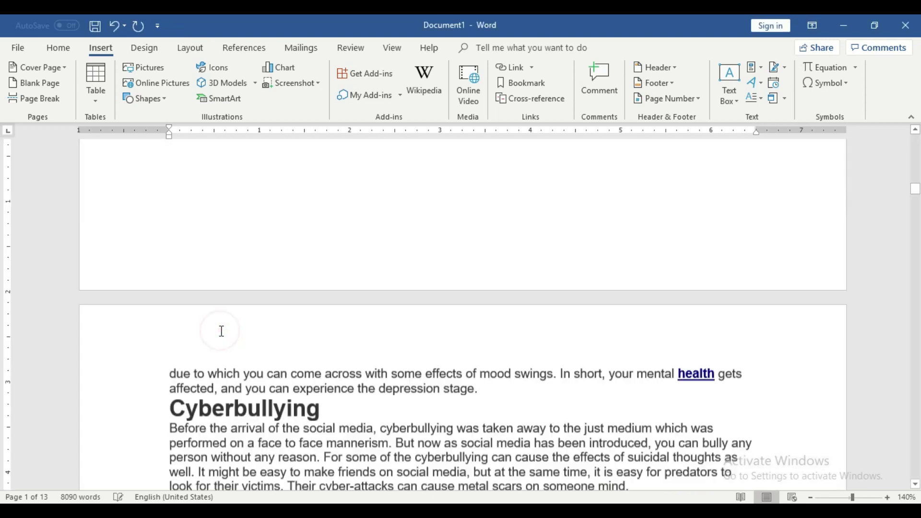
scroll(326, 338, "up", 5)
scroll(360, 338, "down", 8)
scroll(389, 338, "down", 7)
scroll(391, 340, "up", 7)
scroll(391, 339, "up", 10)
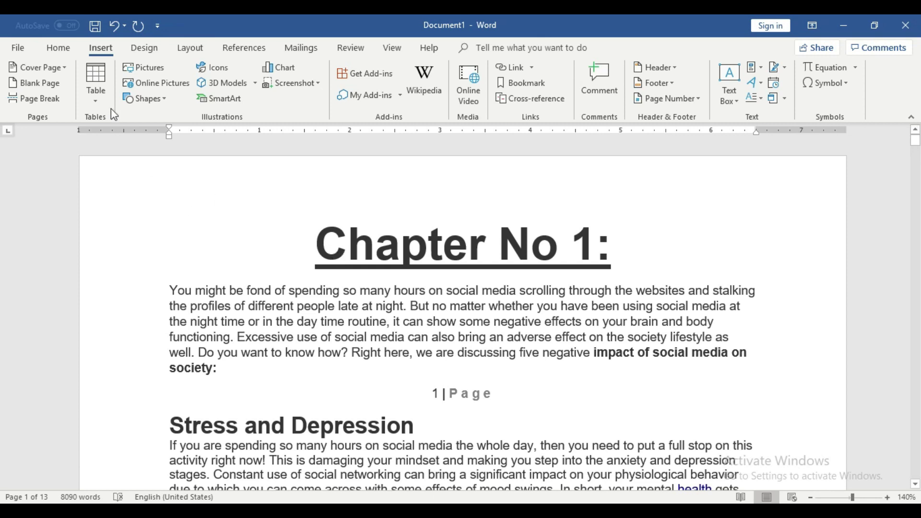
Step: Reopen Format Page Numbers and confirm the A, B, C letter format
left_click(684, 98)
left_click(689, 177)
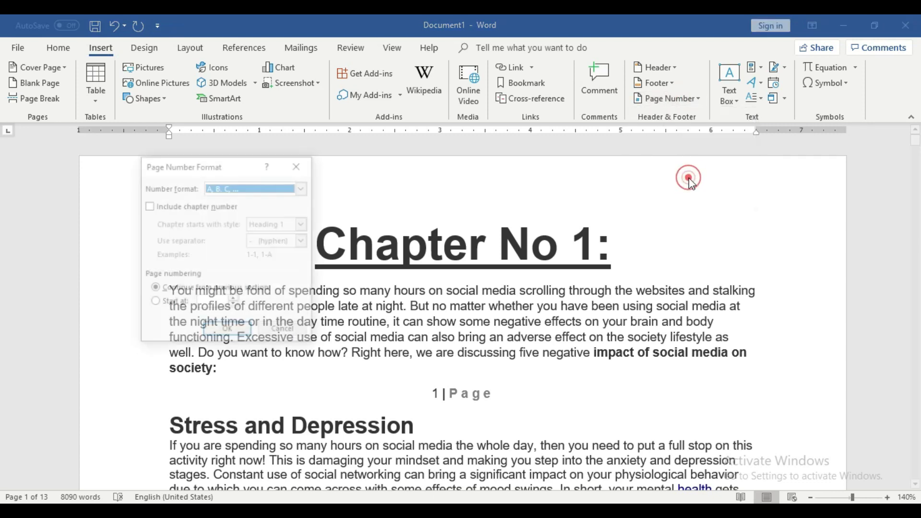
left_click(240, 331)
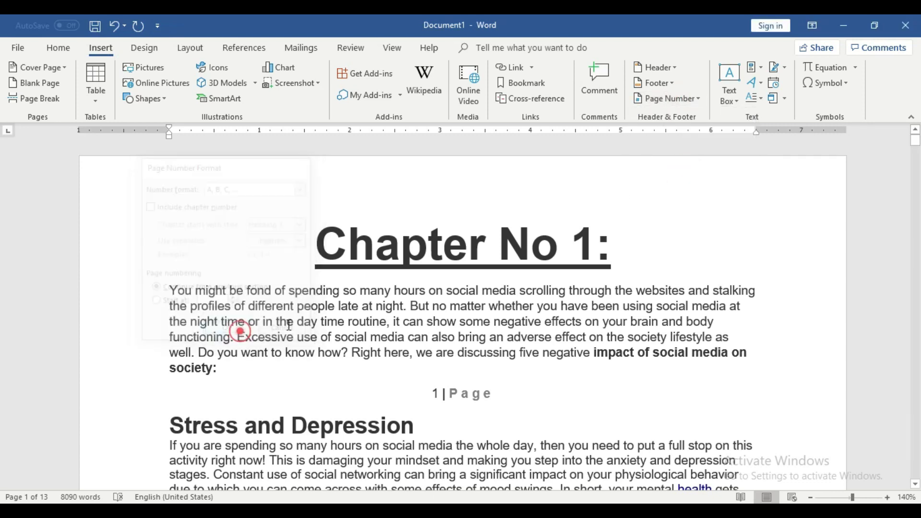
Step: Add a Top of Page Plain Number 1 page number to the header, then close the header
left_click(674, 101)
left_click(683, 116)
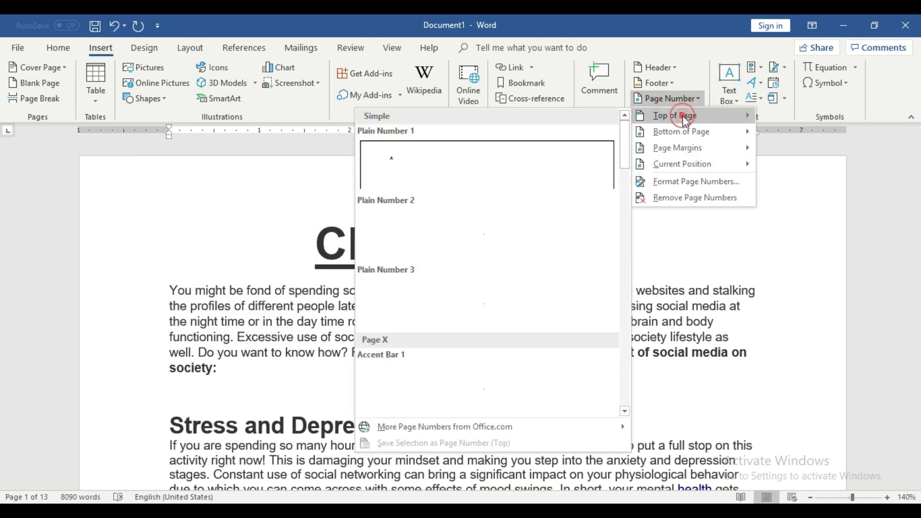
left_click(439, 182)
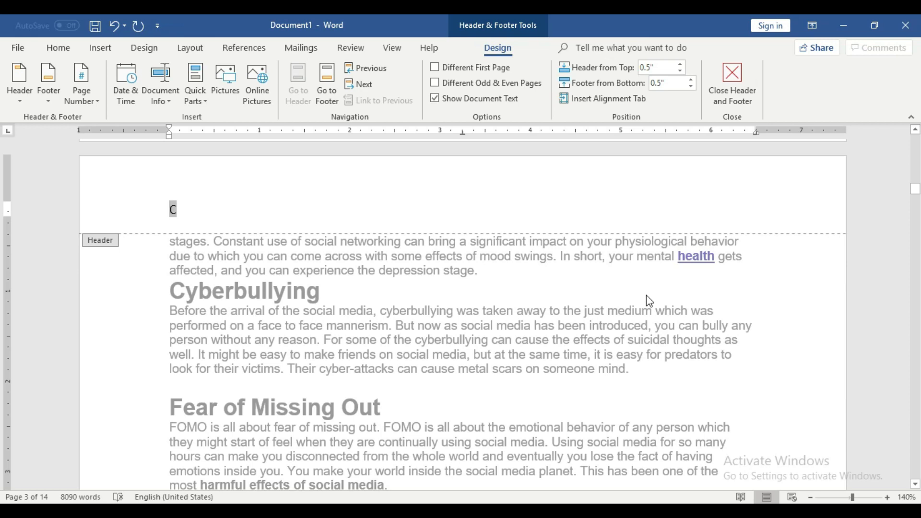
double_click(747, 298)
left_click_drag(915, 181, 912, 131)
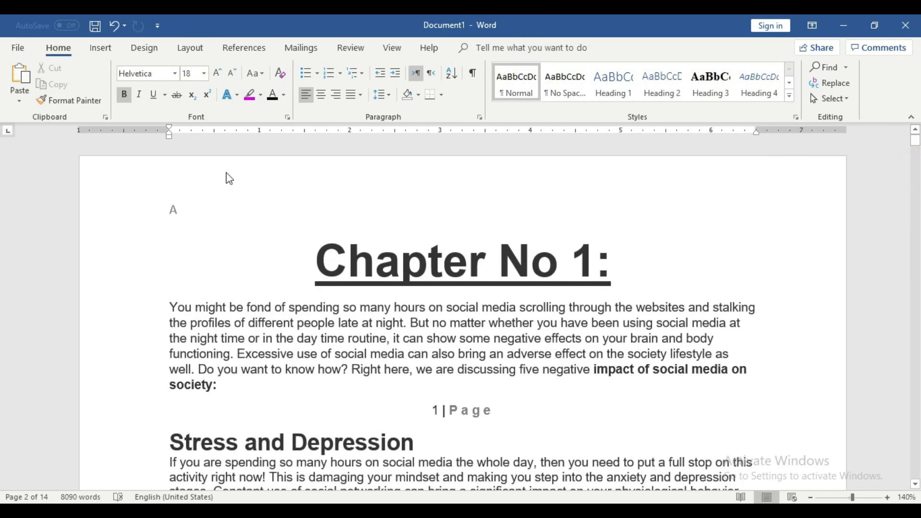
Step: Scroll through the following pages to check the lettered headers, then return to page 1
scroll(396, 335, "down", 6)
scroll(316, 333, "down", 5)
scroll(316, 334, "down", 5)
scroll(315, 334, "down", 4)
scroll(195, 286, "down", 5)
scroll(319, 353, "down", 6)
scroll(322, 360, "down", 5)
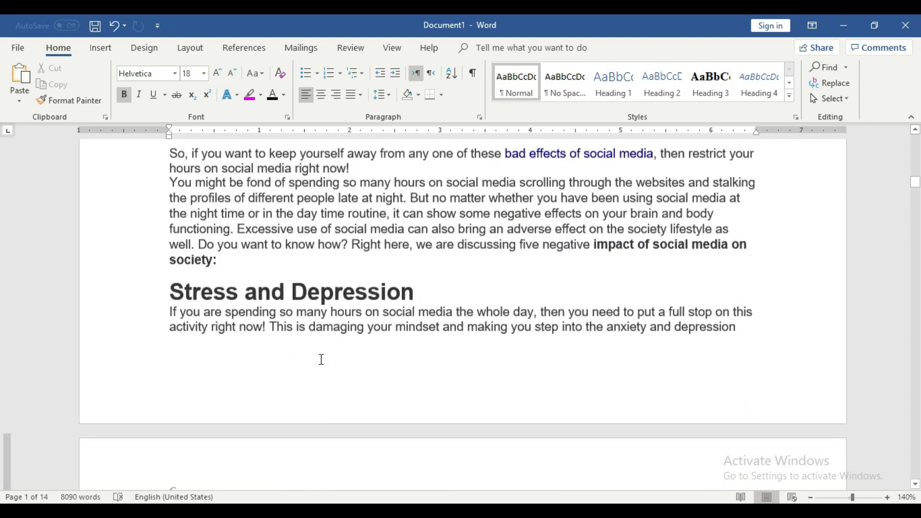
scroll(239, 336, "down", 4)
scroll(259, 355, "down", 6)
scroll(304, 378, "down", 5)
scroll(302, 378, "down", 6)
scroll(311, 369, "down", 2)
scroll(337, 344, "down", 2)
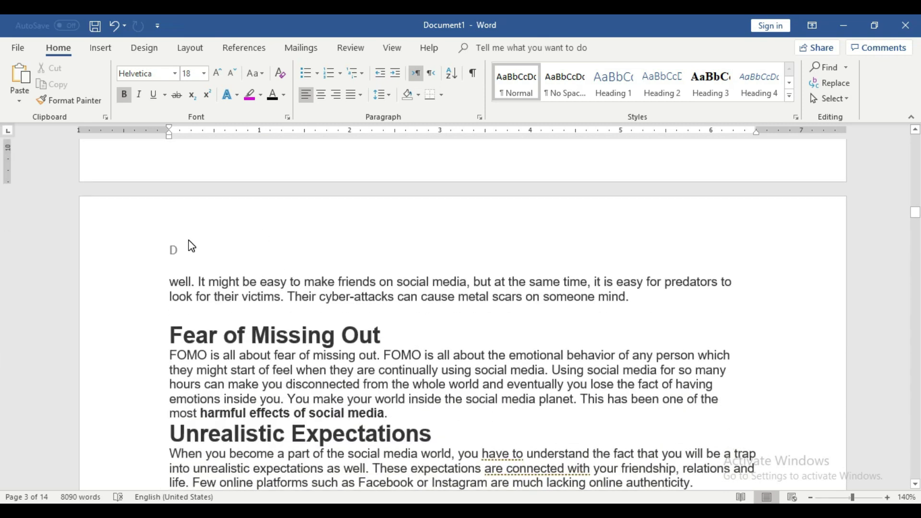
scroll(192, 246, "up", 8)
scroll(461, 287, "up", 5)
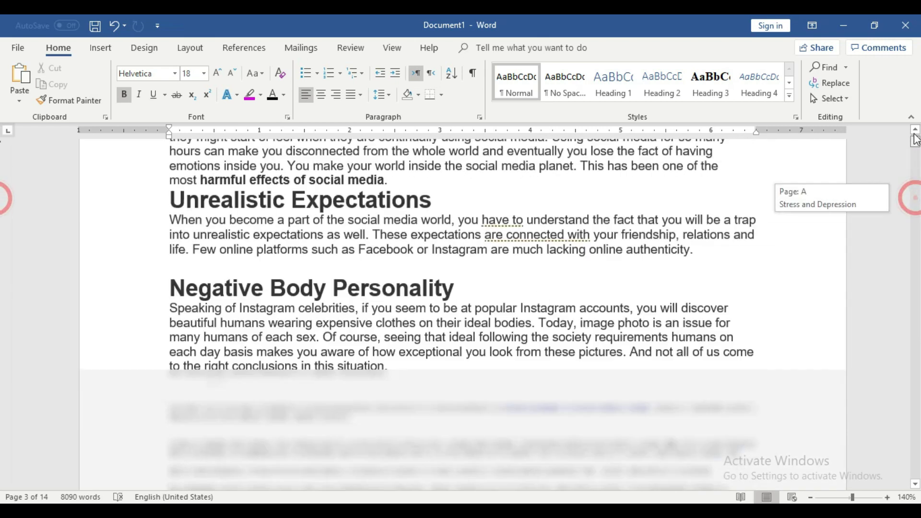
left_click_drag(915, 202, 915, 136)
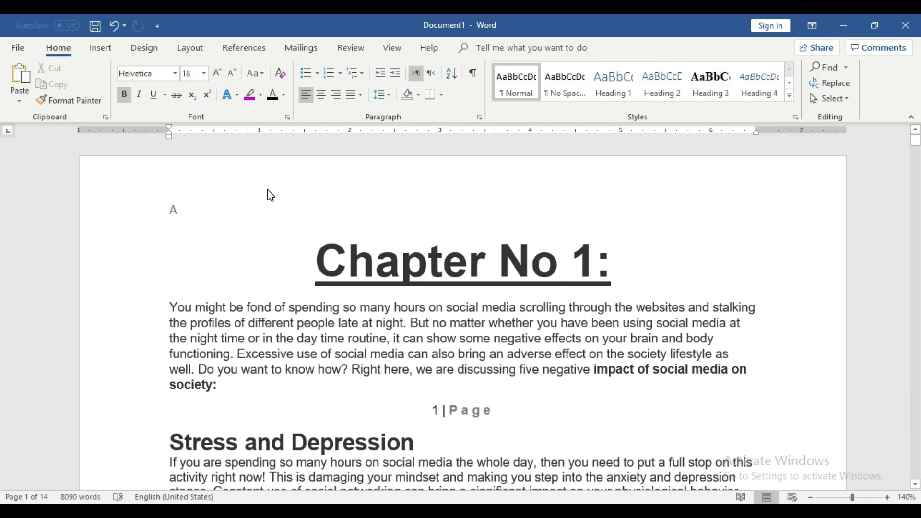
Step: In Format Page Numbers, choose the Arabic-letter number format and confirm
left_click(100, 47)
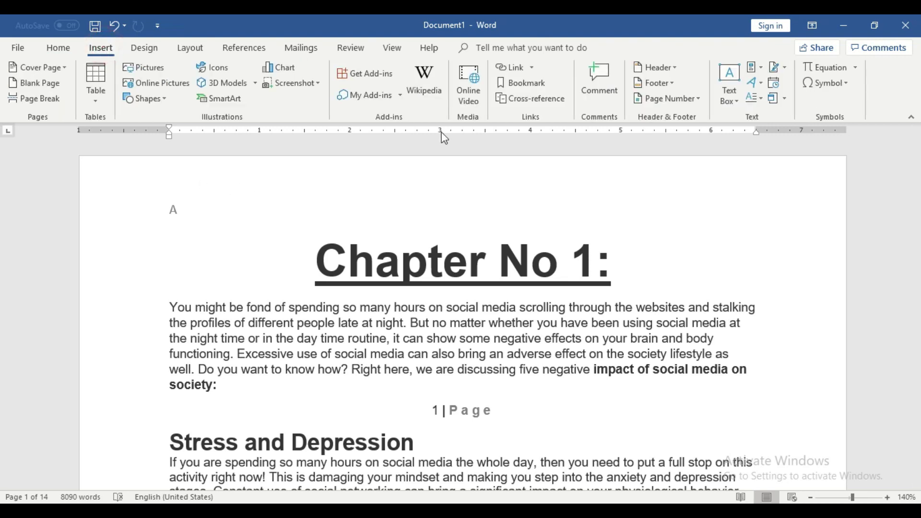
left_click(683, 100)
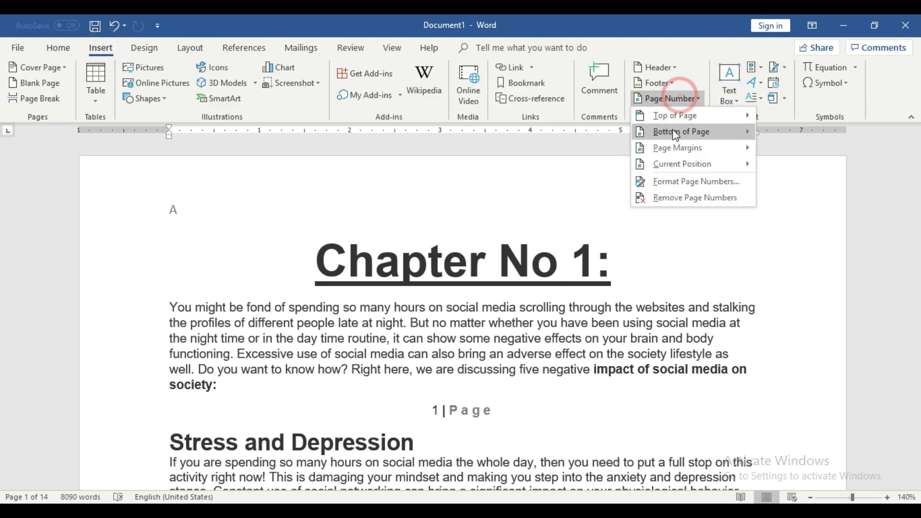
left_click(675, 182)
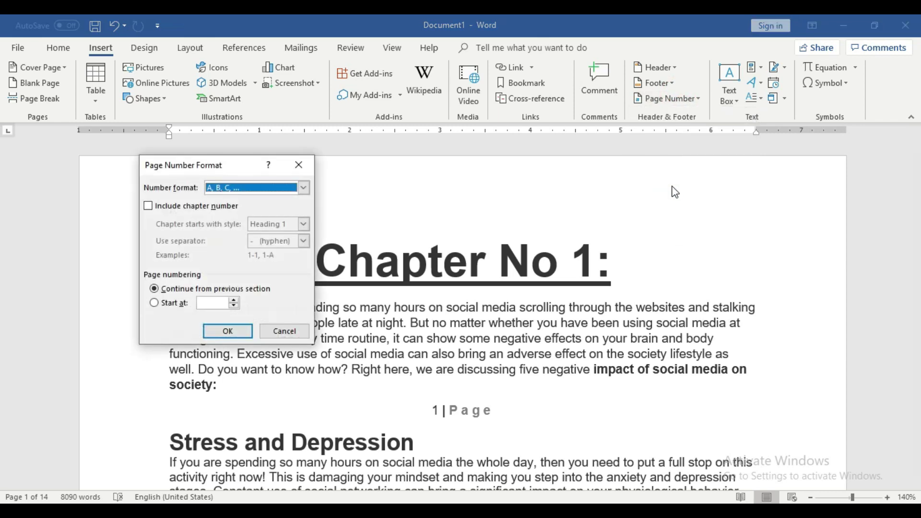
left_click(304, 188)
left_click(244, 215)
left_click(229, 330)
Step: Jump to the document start, zoom to 180%, and scroll down to check the Arabic-letter headers
scroll(233, 326, "down", 5)
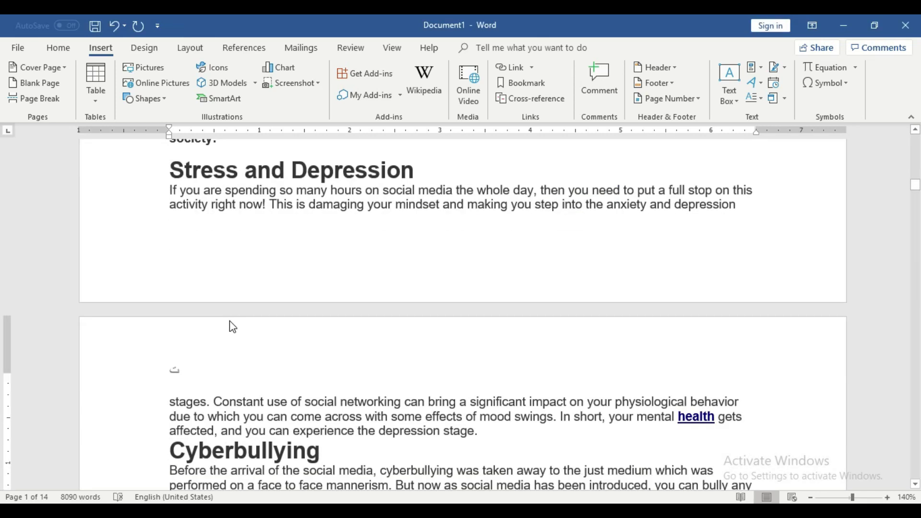
scroll(233, 326, "down", 5)
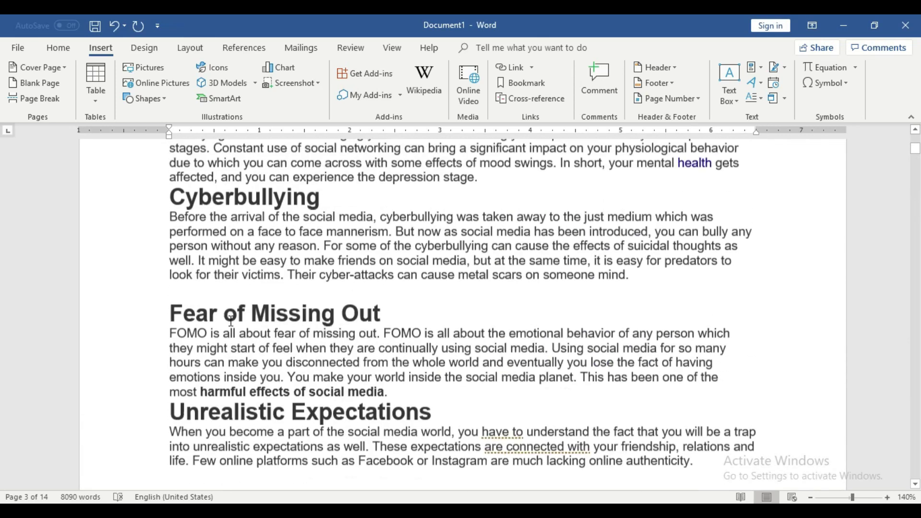
key("ctrl+Home")
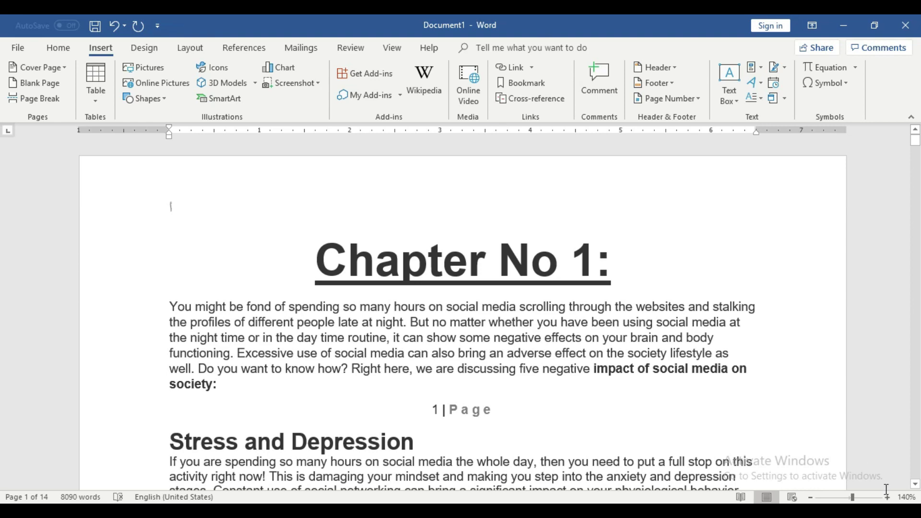
left_click(887, 497)
left_click(887, 497)
left_click(887, 497)
left_click(887, 497)
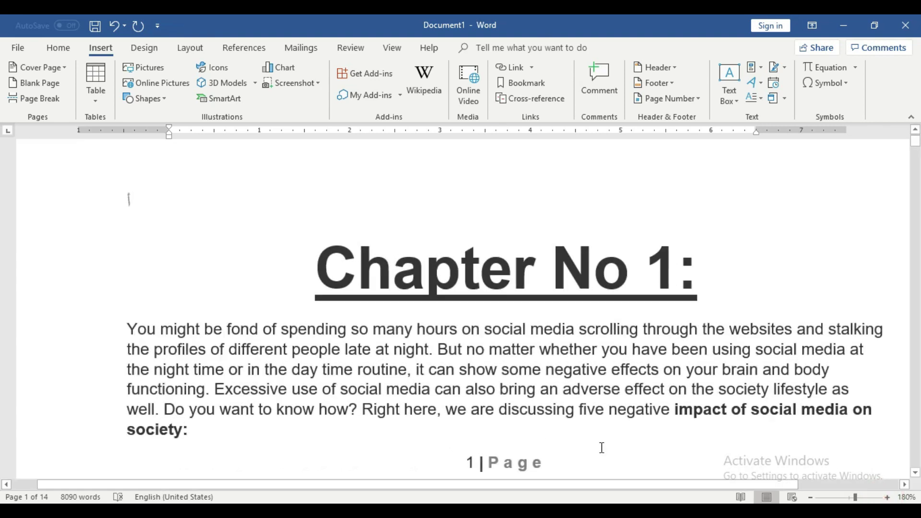
left_click_drag(547, 484, 521, 484)
left_click(163, 197)
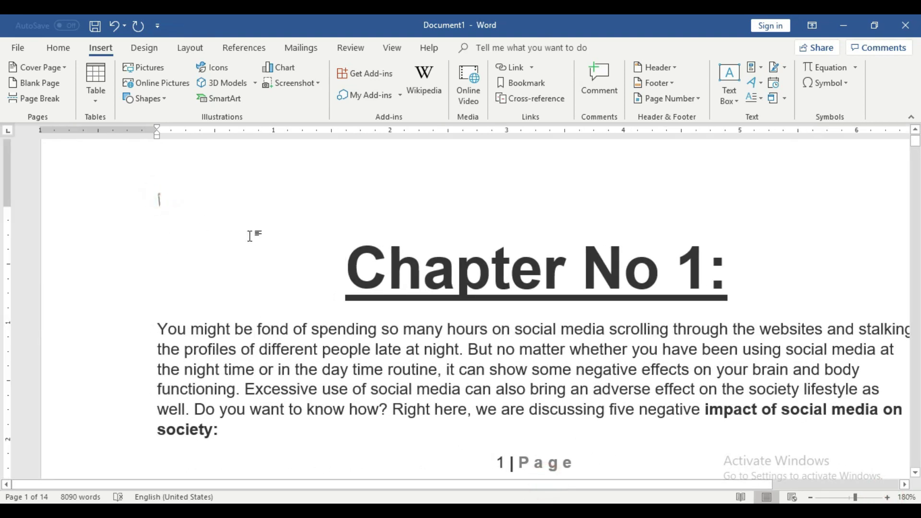
scroll(249, 235, "down", 5)
scroll(249, 240, "down", 5)
scroll(250, 245, "down", 5)
scroll(230, 240, "down", 3)
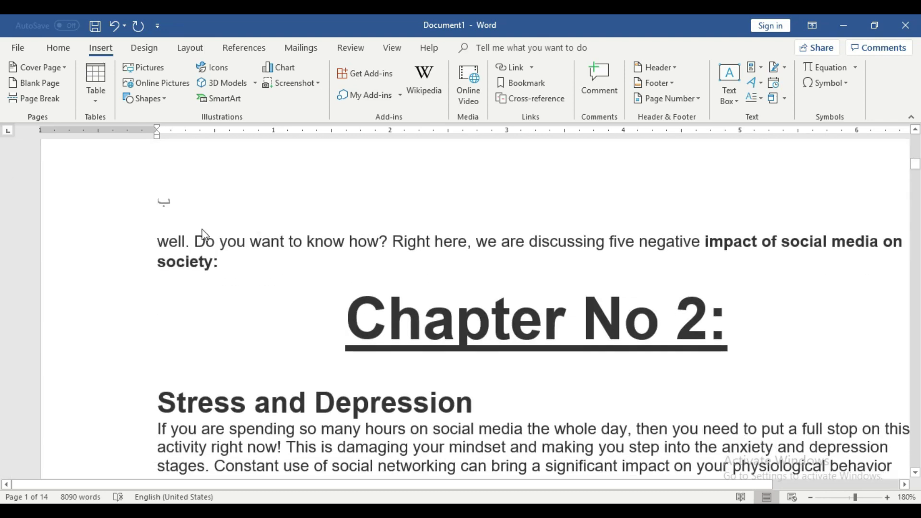
scroll(230, 250, "down", 5)
scroll(240, 259, "down", 5)
scroll(255, 269, "down", 2)
scroll(255, 268, "down", 5)
scroll(254, 271, "down", 6)
scroll(221, 244, "down", 2)
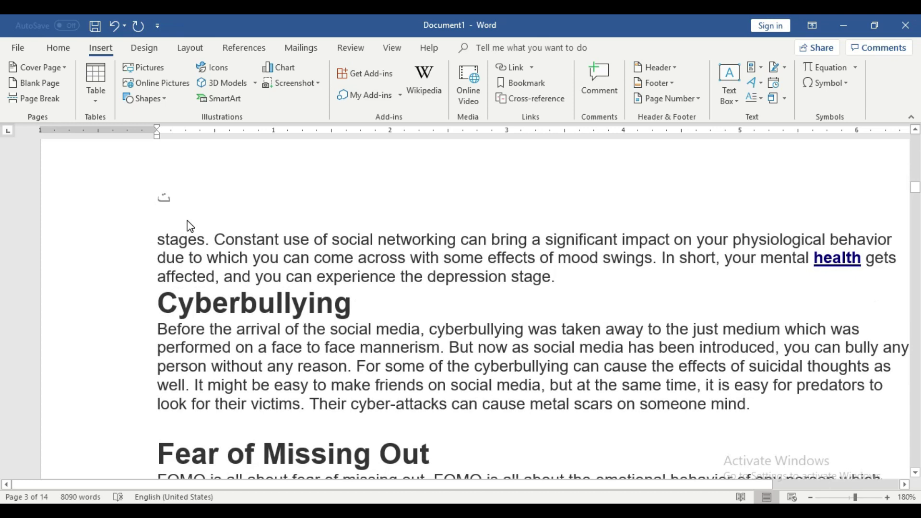
Step: Browse the formats in Format Page Numbers, then cancel the dialog unchanged
left_click(666, 98)
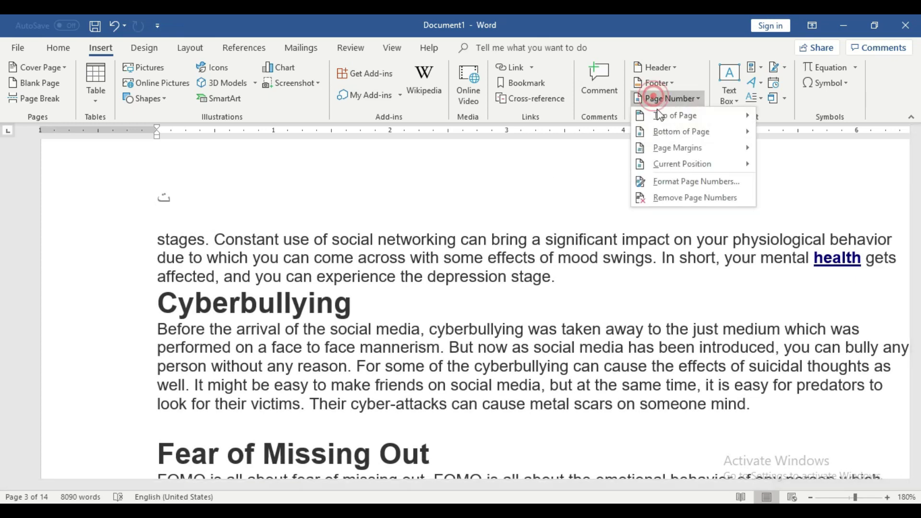
left_click(688, 182)
left_click(303, 188)
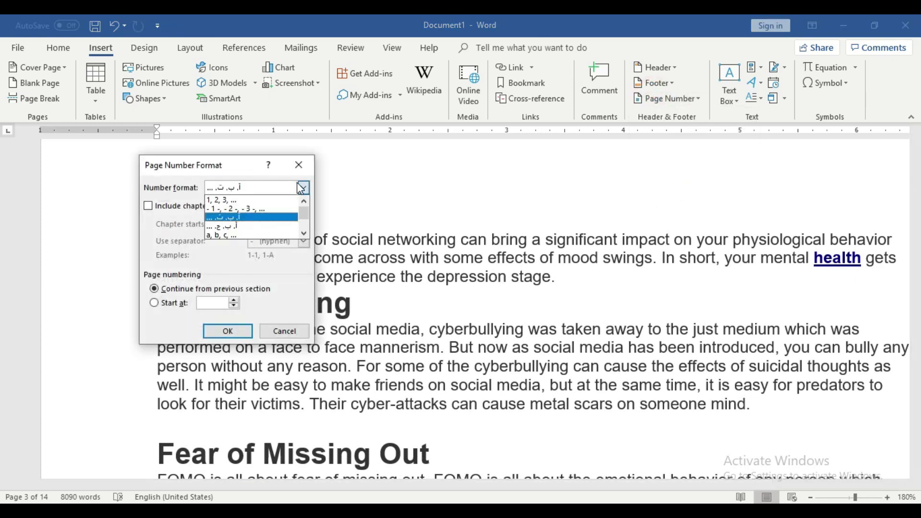
left_click(304, 233)
left_click(304, 233)
left_click(304, 233)
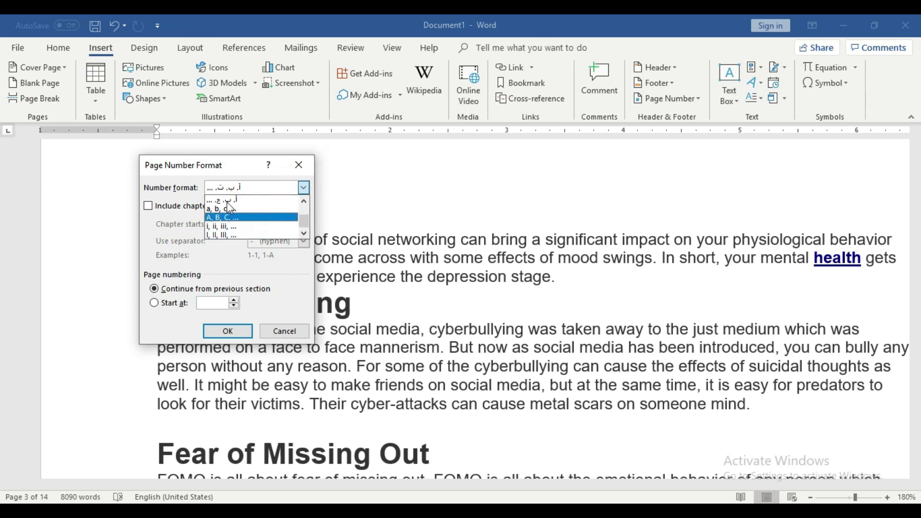
left_click_drag(304, 220, 304, 200)
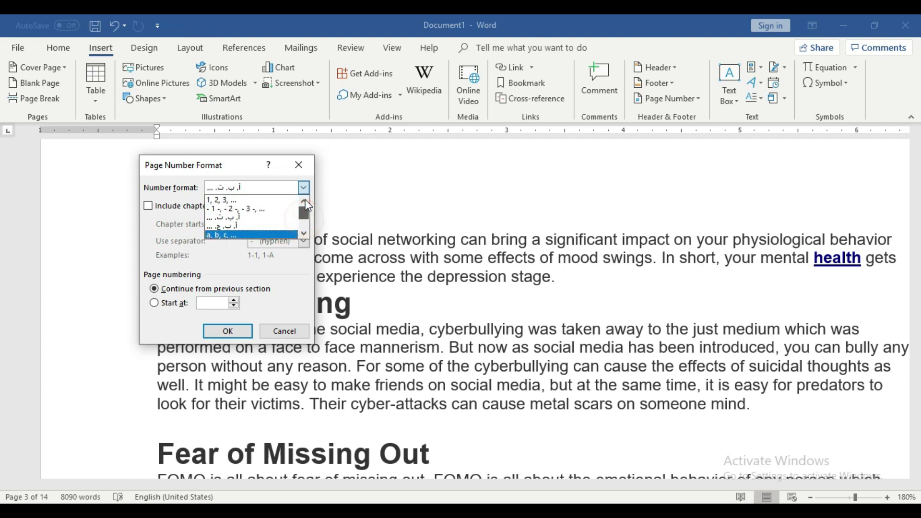
left_click(298, 335)
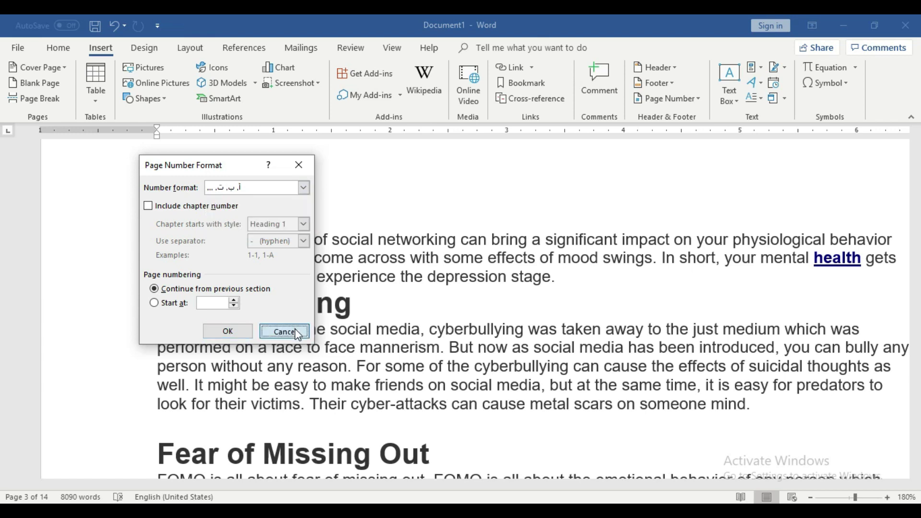
left_click(297, 335)
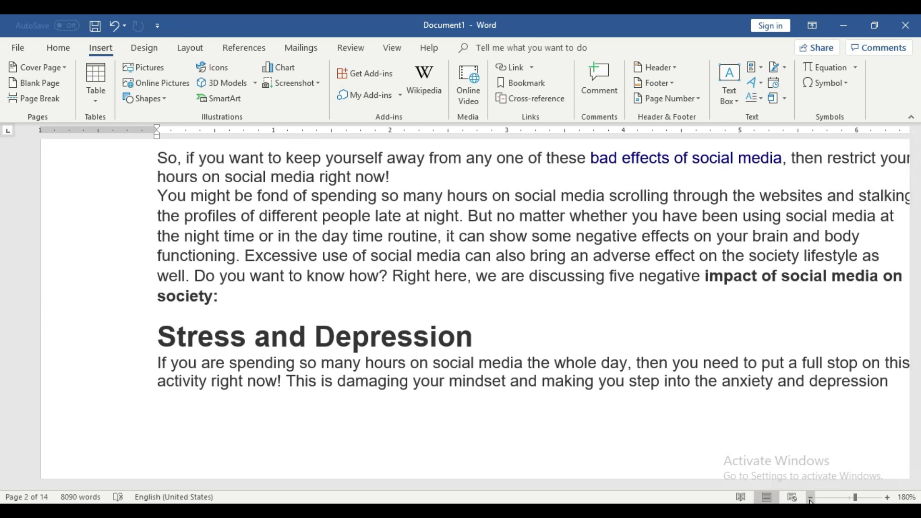
Step: Zoom the page back out to 130%
left_click(810, 497)
left_click(809, 497)
left_click(809, 498)
left_click(810, 498)
left_click(809, 497)
scroll(799, 382, "down", 10)
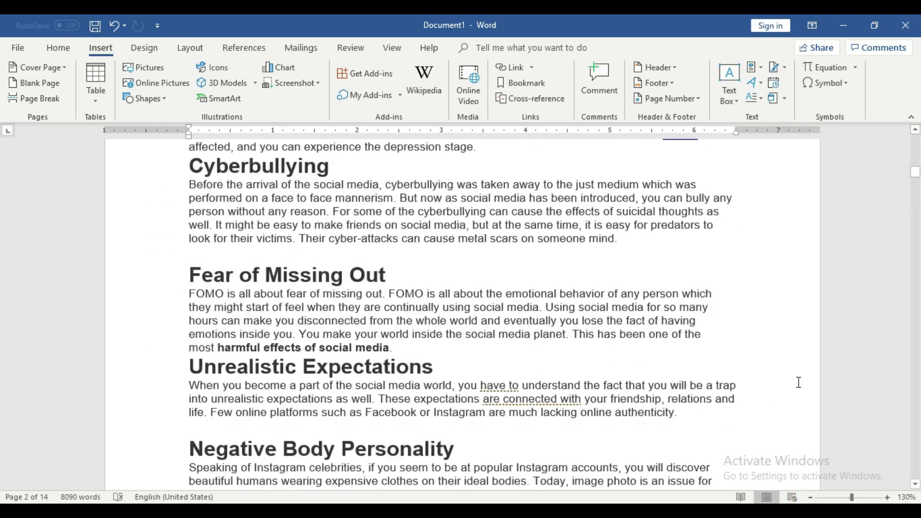
scroll(799, 383, "up", 15)
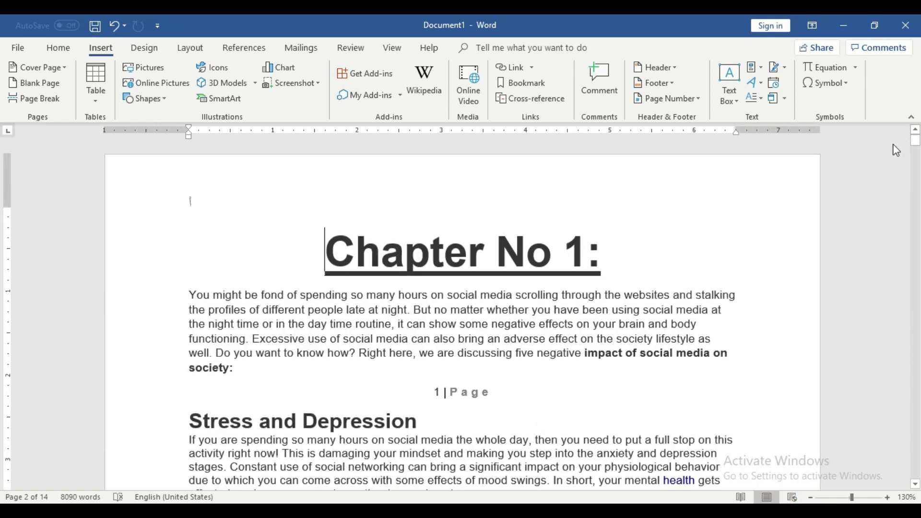
Step: Remove the existing page numbers from the essay's headers
left_click(668, 98)
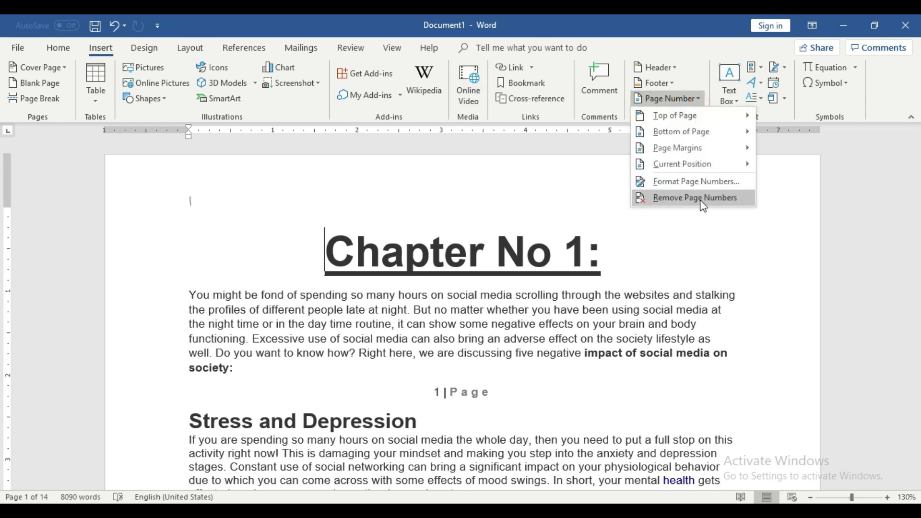
left_click(703, 206)
left_click(455, 375)
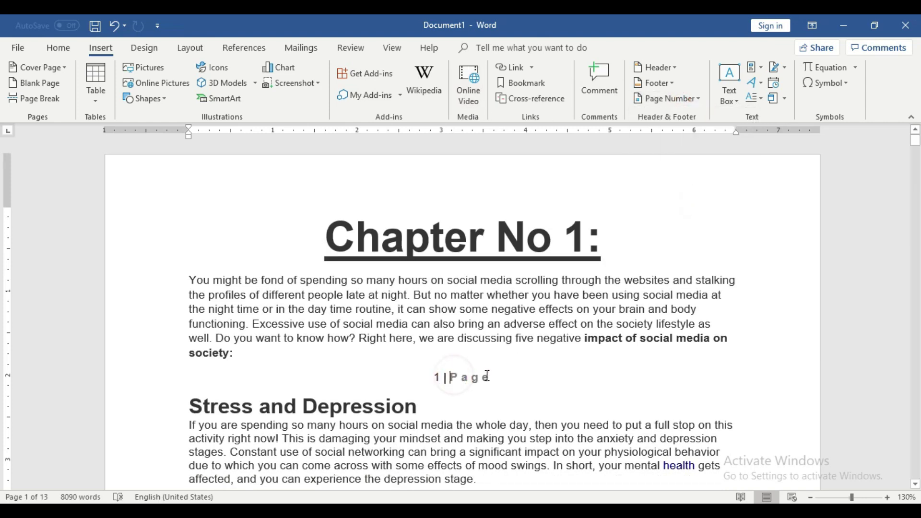
left_click(255, 192)
Step: Scroll through the essay to confirm the header numbers are gone and it now runs 13 pages
scroll(311, 374, "down", 5)
scroll(314, 367, "down", 6)
scroll(319, 357, "down", 6)
scroll(326, 347, "down", 8)
scroll(326, 347, "down", 6)
scroll(326, 346, "down", 6)
scroll(327, 346, "down", 6)
scroll(327, 347, "down", 2)
scroll(327, 346, "down", 6)
scroll(327, 346, "down", 6)
scroll(327, 346, "down", 6)
scroll(326, 346, "down", 6)
scroll(327, 346, "up", 8)
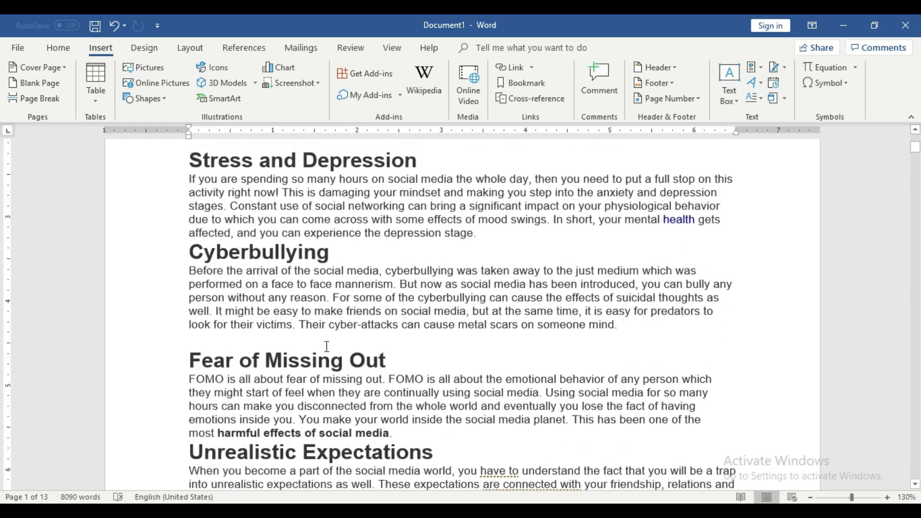
scroll(326, 347, "up", 6)
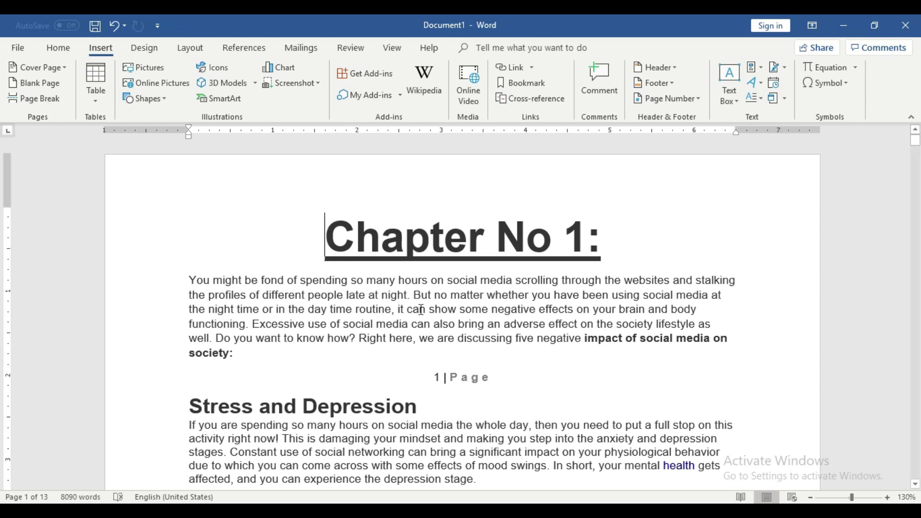
scroll(421, 310, "down", 4)
scroll(420, 310, "up", 4)
Step: In Format Page Numbers, choose the 1, 2, 3 number format with Start at 51, and apply it
left_click(684, 101)
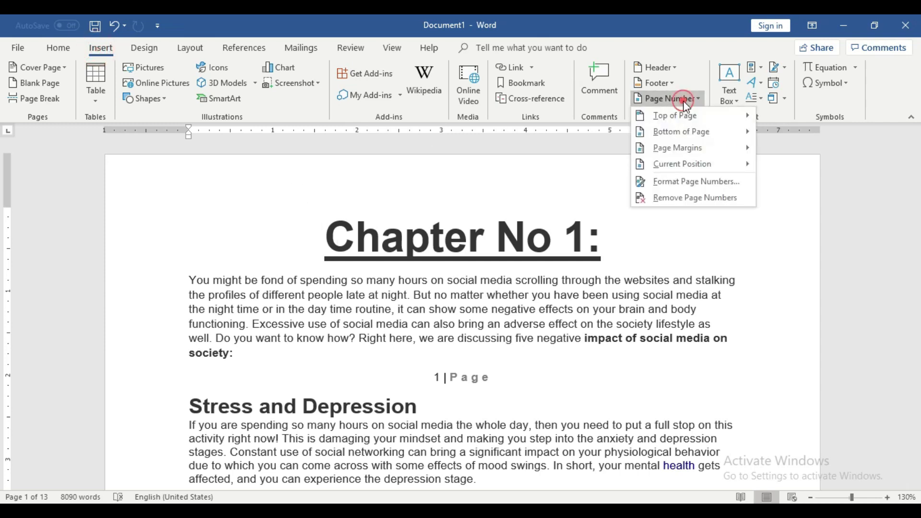
left_click(690, 182)
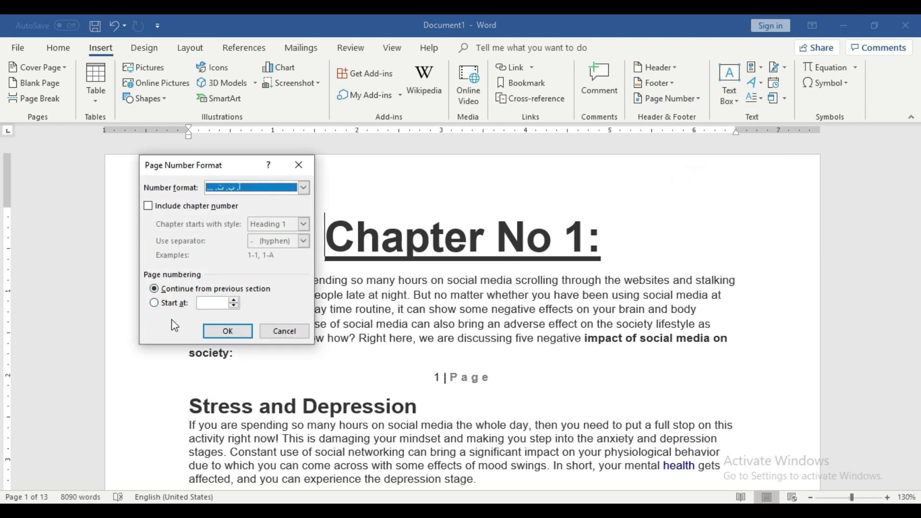
left_click(156, 303)
left_click(235, 299)
left_click(304, 187)
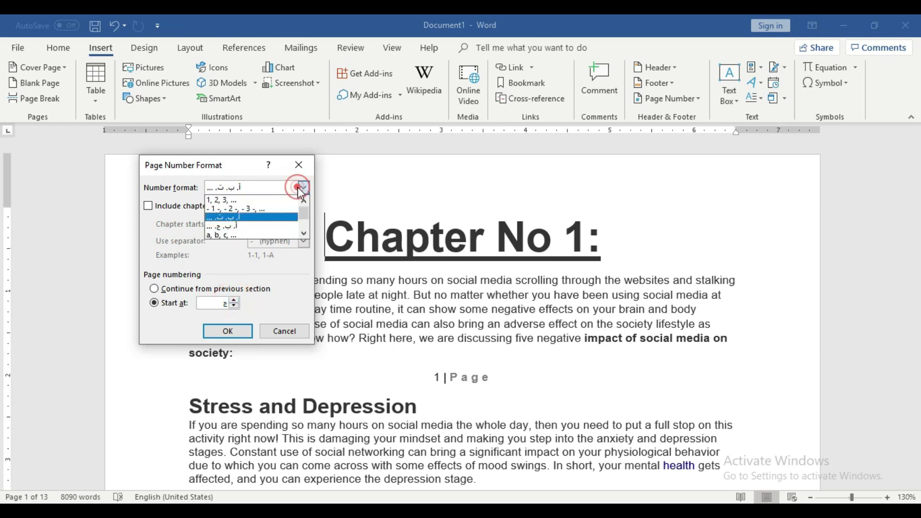
left_click(249, 197)
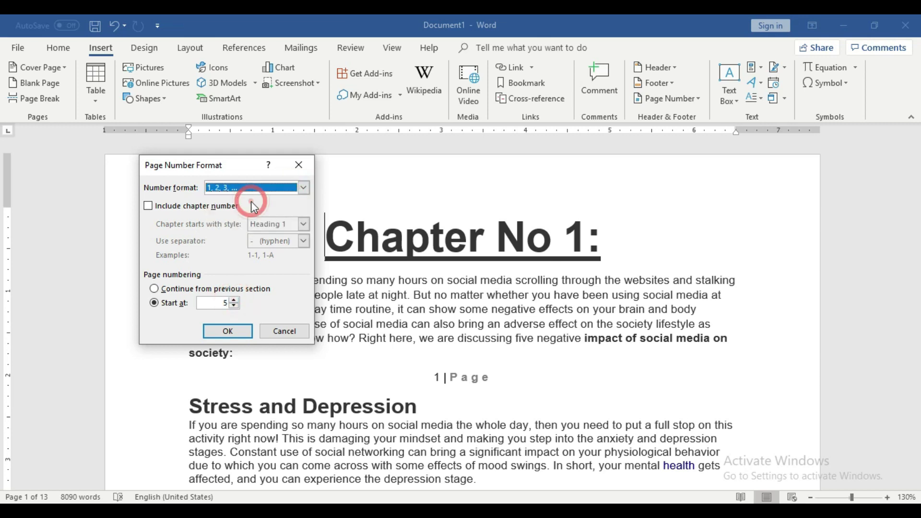
left_click(225, 303)
type("1")
left_click(211, 302)
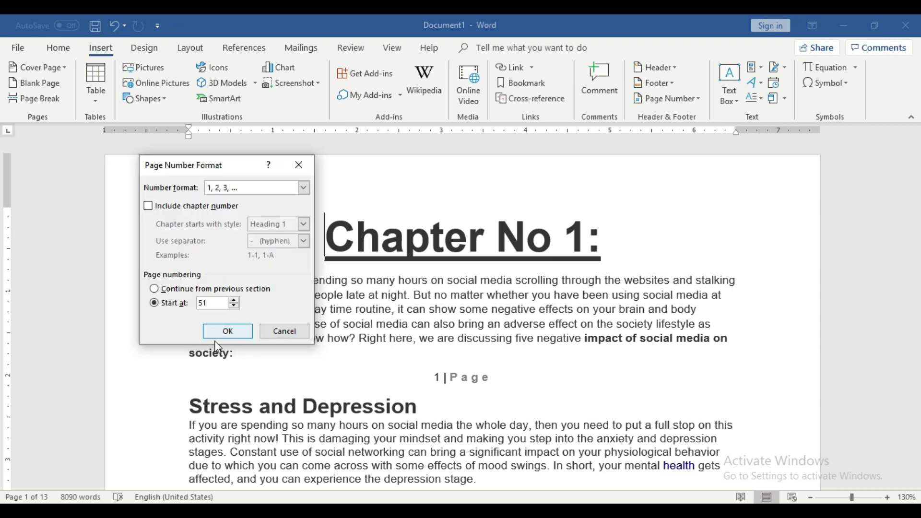
left_click(227, 331)
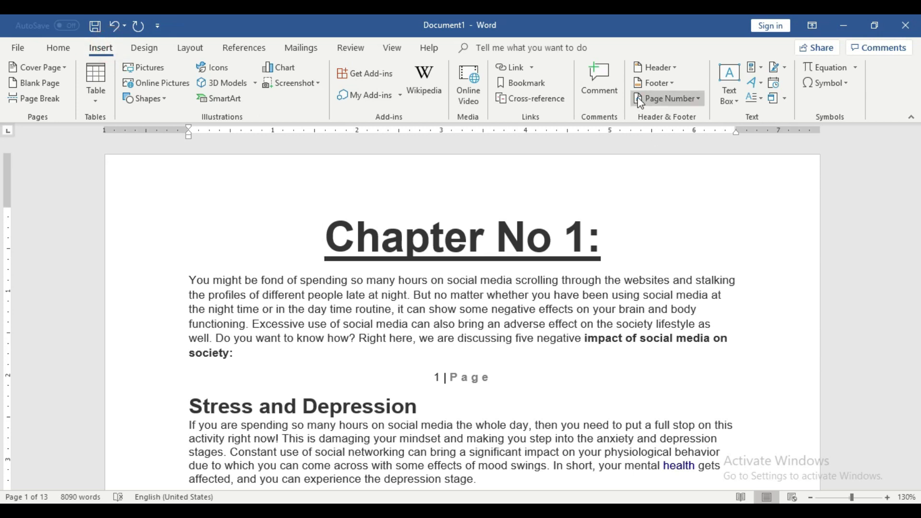
Step: Insert the Top of Page 'Bold Numbers 1' Page X of Y page number
left_click(667, 99)
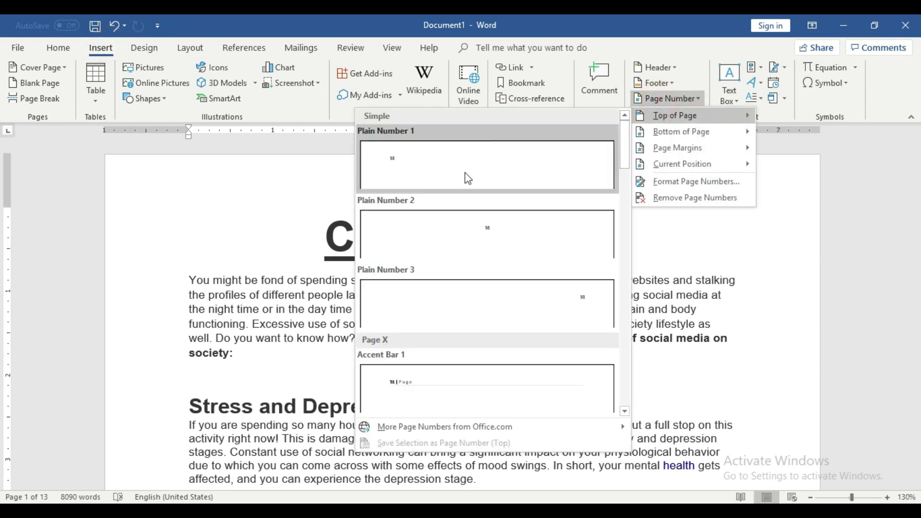
scroll(523, 306, "down", 3)
left_click(487, 329)
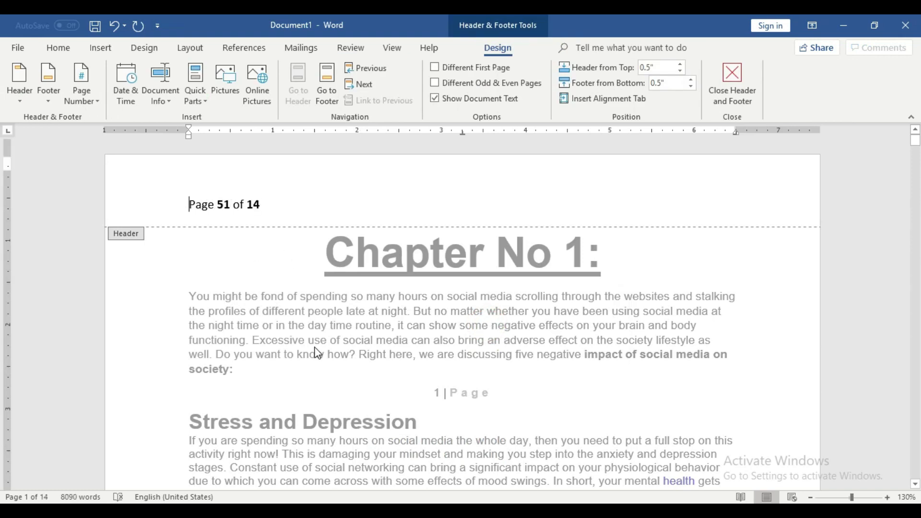
Step: Scroll through the pages to verify the headers read bold 'Page N of 14' starting at 51
scroll(318, 350, "down", 5)
scroll(319, 350, "down", 4)
scroll(288, 336, "down", 3)
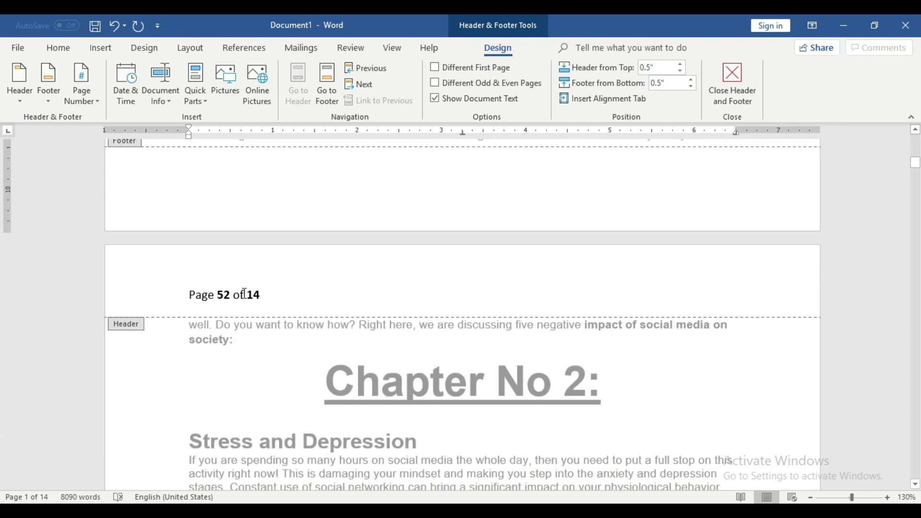
scroll(244, 294, "down", 4)
scroll(245, 298, "down", 5)
scroll(245, 302, "down", 3)
scroll(246, 307, "down", 4)
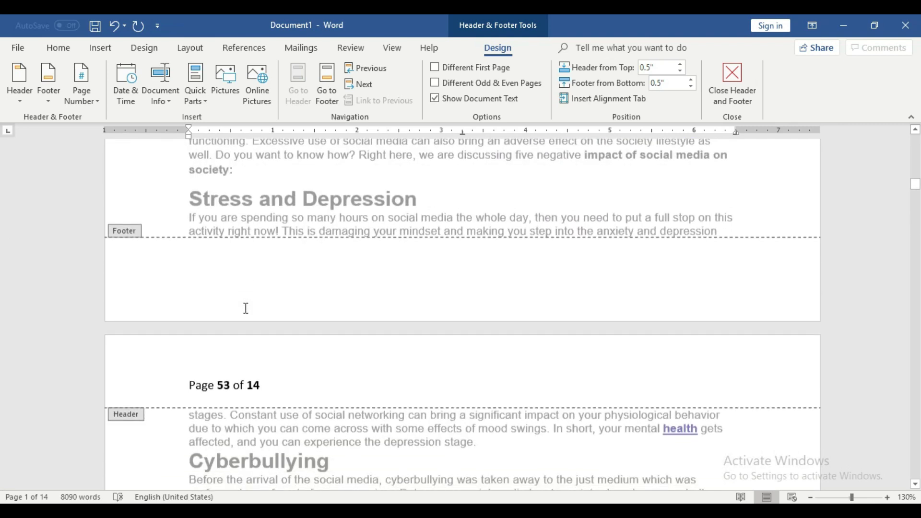
scroll(246, 308, "down", 3)
scroll(271, 288, "down", 5)
scroll(273, 311, "down", 5)
scroll(274, 312, "down", 4)
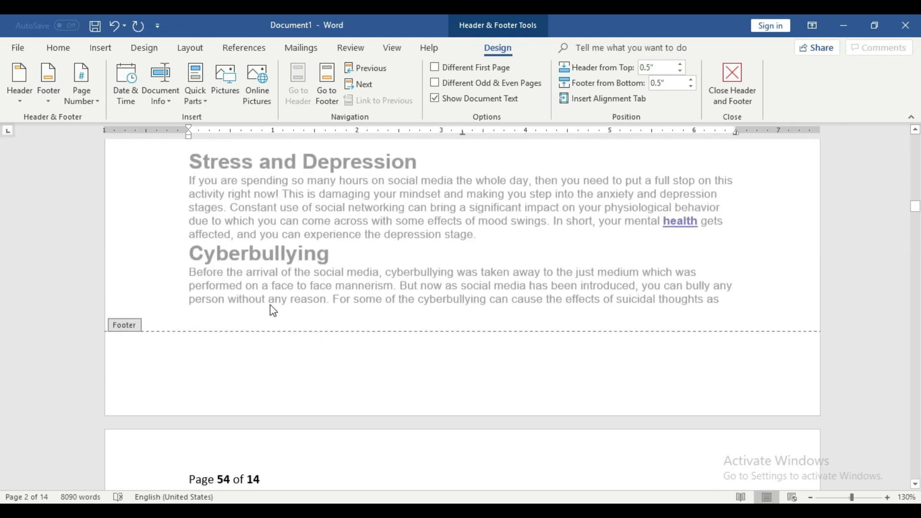
scroll(273, 311, "down", 5)
scroll(259, 336, "down", 5)
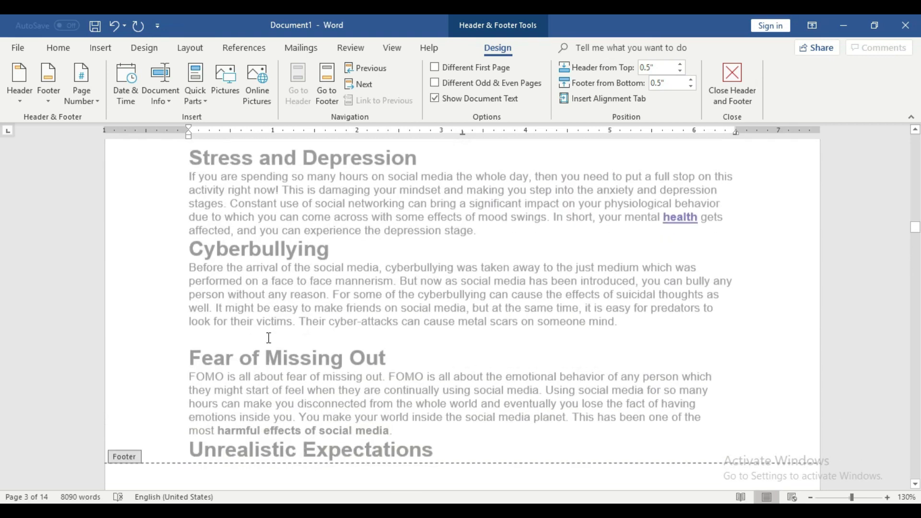
scroll(269, 338, "down", 5)
scroll(267, 339, "down", 5)
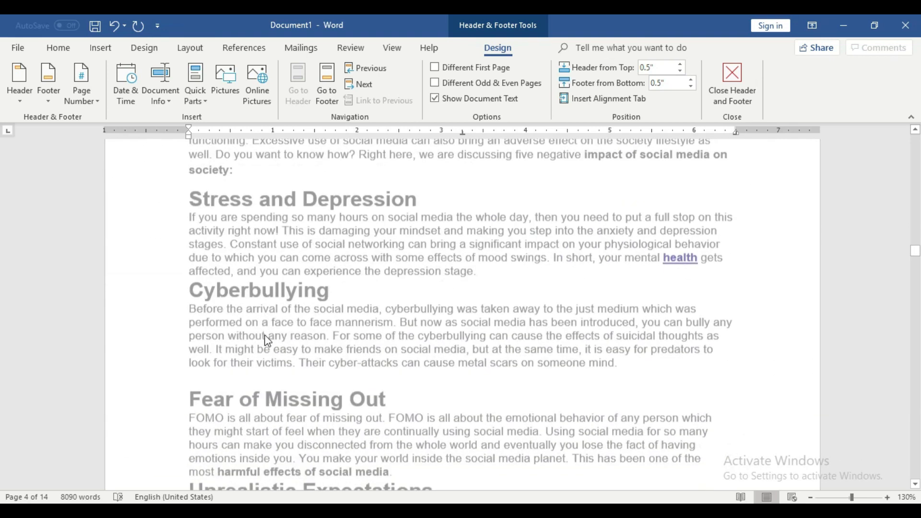
scroll(265, 339, "down", 5)
scroll(230, 316, "down", 5)
scroll(258, 290, "down", 3)
scroll(258, 307, "down", 3)
scroll(259, 321, "down", 3)
scroll(258, 332, "down", 3)
scroll(258, 331, "down", 1)
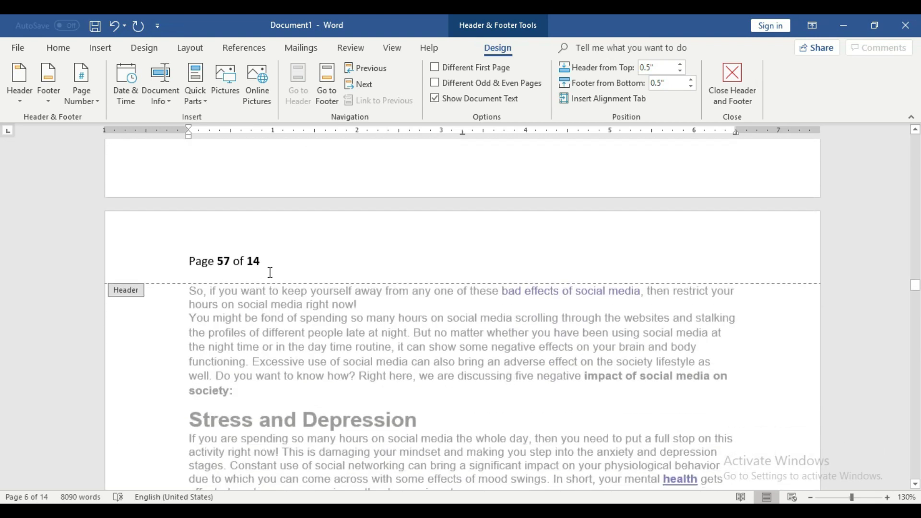
scroll(267, 271, "down", 5)
scroll(264, 287, "down", 5)
scroll(247, 333, "down", 5)
scroll(279, 330, "down", 1)
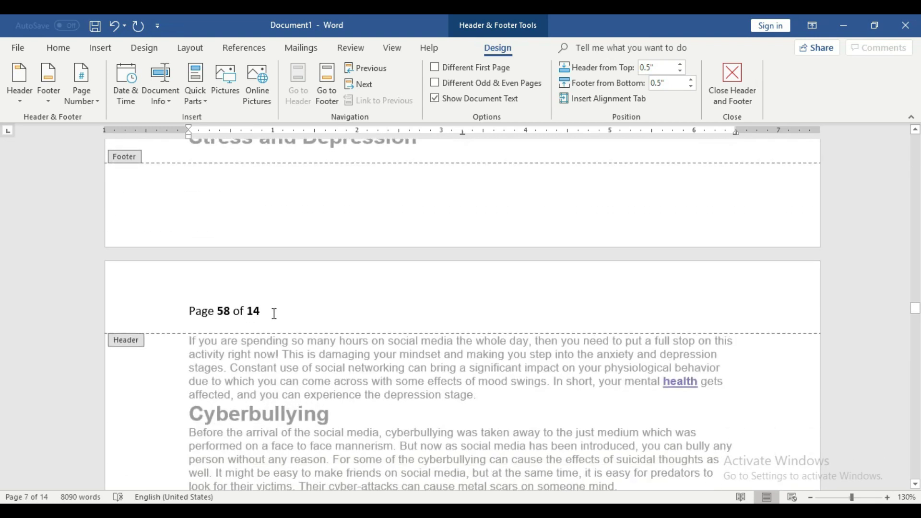
key("shift+F10")
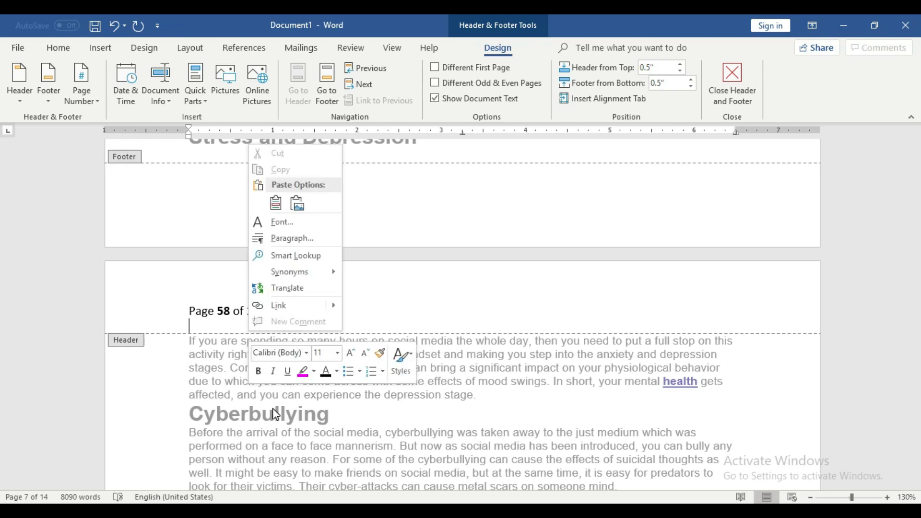
left_click(454, 193)
left_click_drag(915, 308, 915, 294)
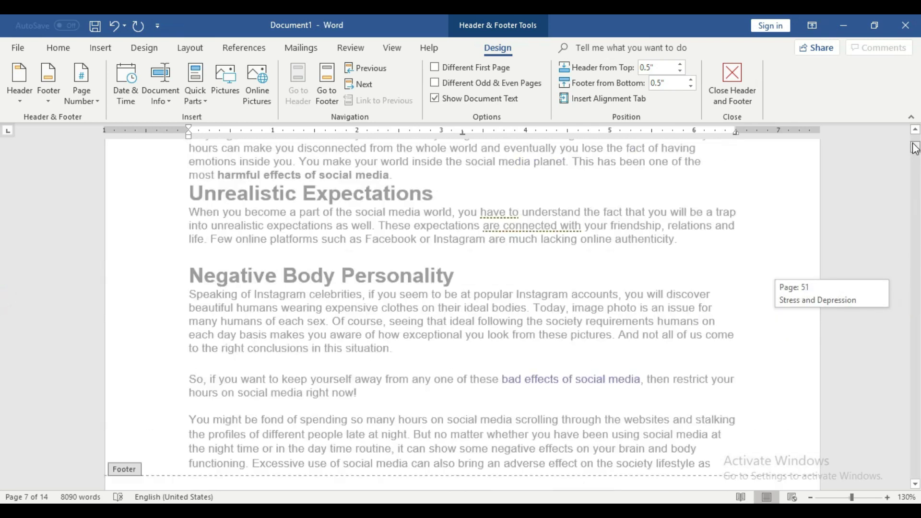
left_click_drag(917, 261, 915, 144)
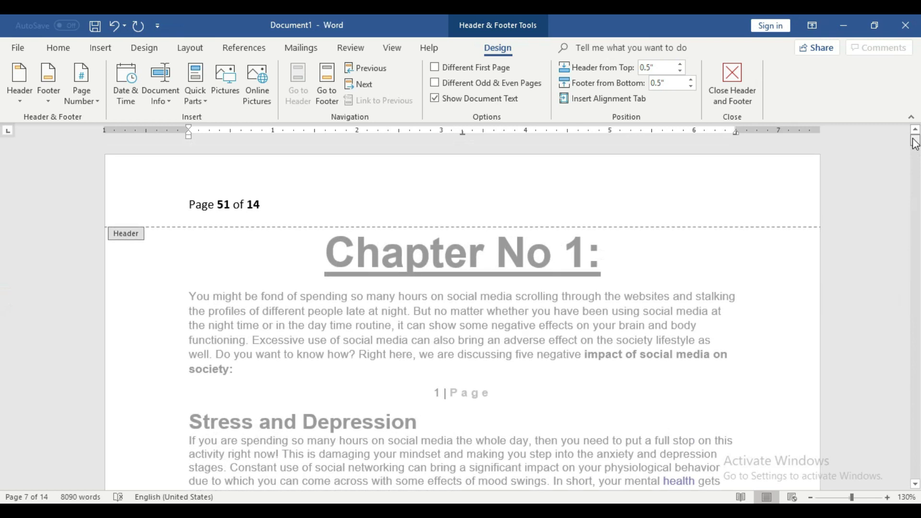